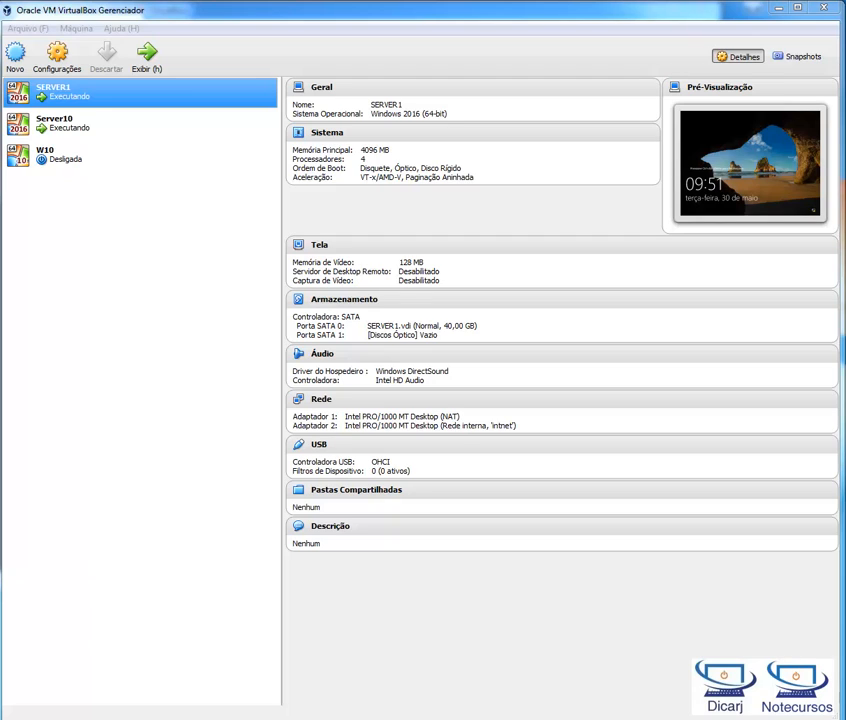
Step: Review the configuration details of the SERVER1, Server10 and W10 virtual machines, finishing on SERVER1
{"action": "left_click", "coordinate": [156, 468]}
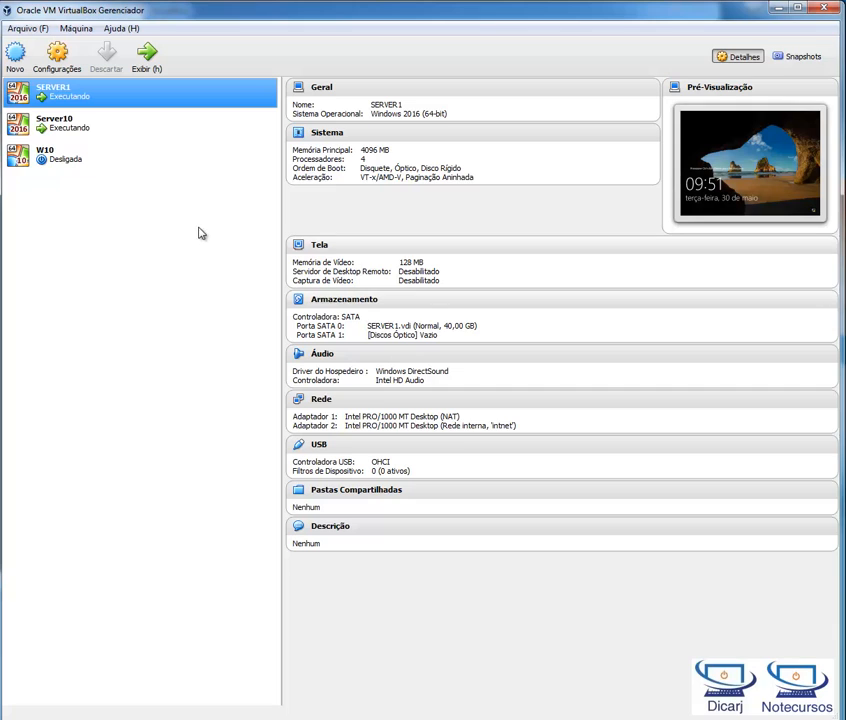
{"action": "left_click", "coordinate": [97, 125]}
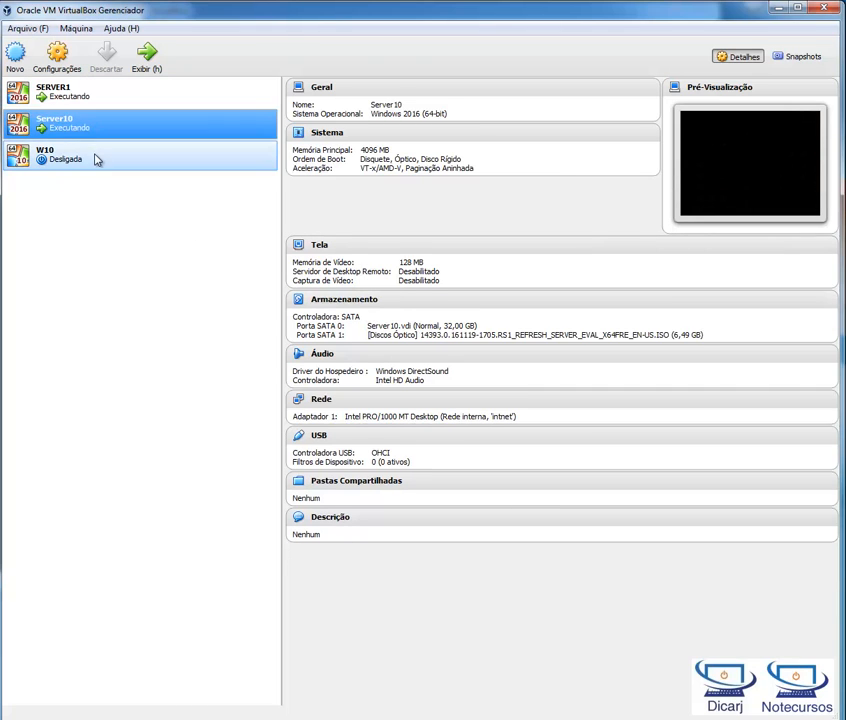
{"action": "left_click", "coordinate": [96, 157]}
{"action": "left_click", "coordinate": [95, 130]}
{"action": "left_click", "coordinate": [88, 156]}
{"action": "left_click", "coordinate": [80, 126]}
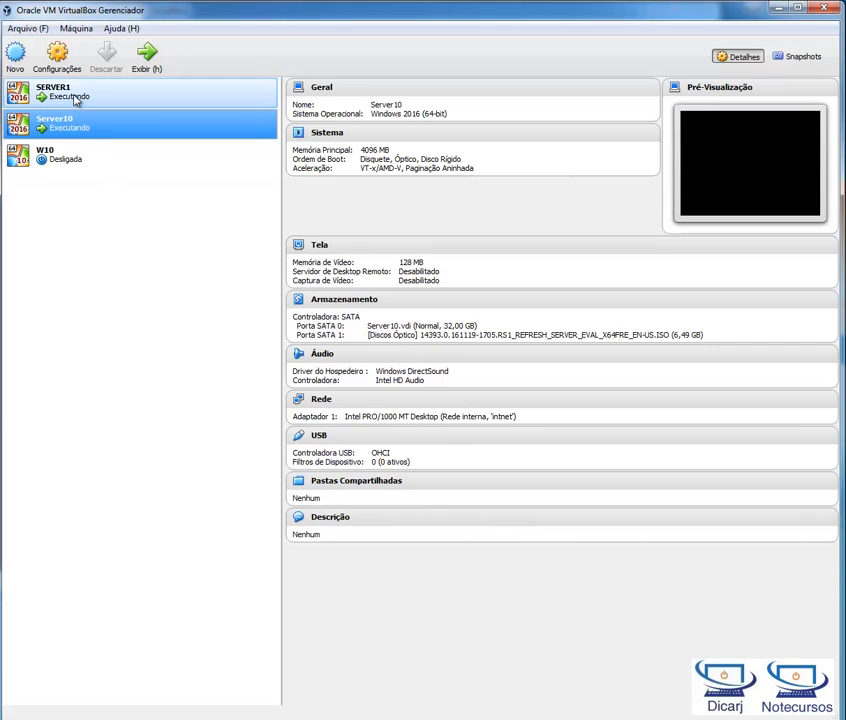
{"action": "left_click", "coordinate": [60, 100]}
{"action": "left_click", "coordinate": [83, 134]}
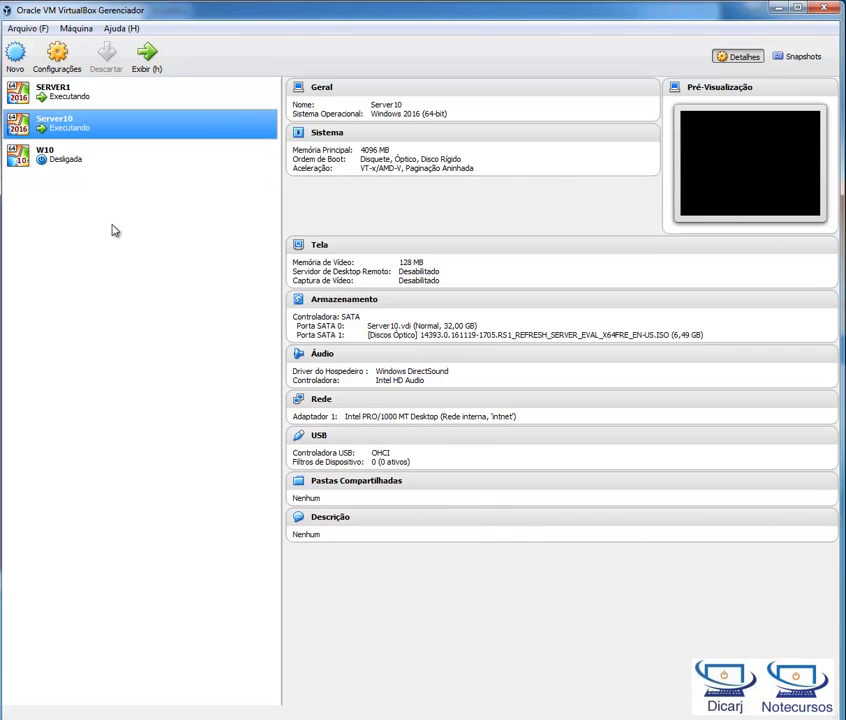
{"action": "left_click", "coordinate": [108, 94]}
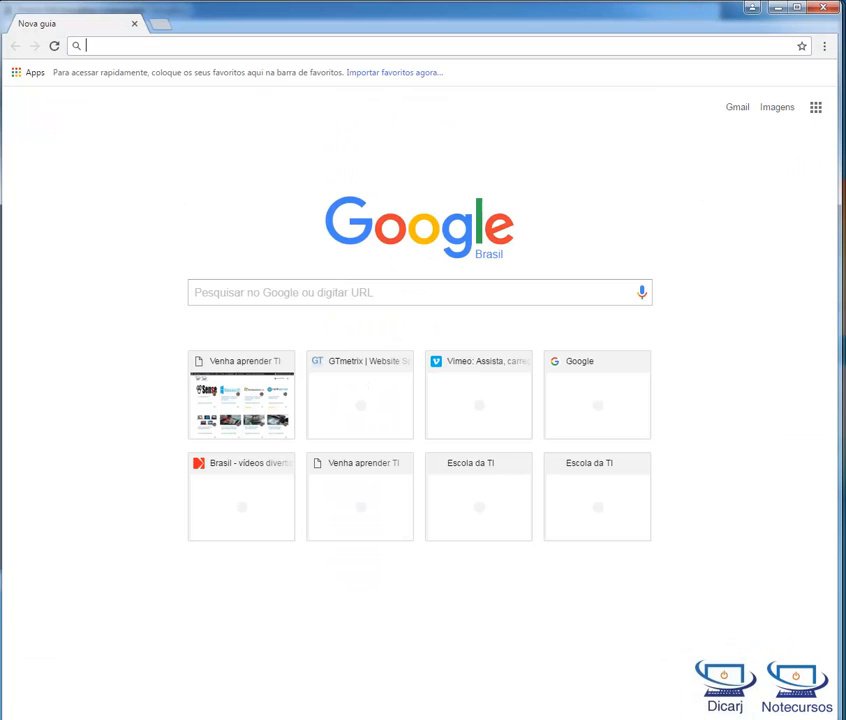
Step: In Chrome, search Google for "virtual box" and view the official Oracle VM VirtualBox website, closing the browser when done
{"action": "left_click", "coordinate": [298, 292]}
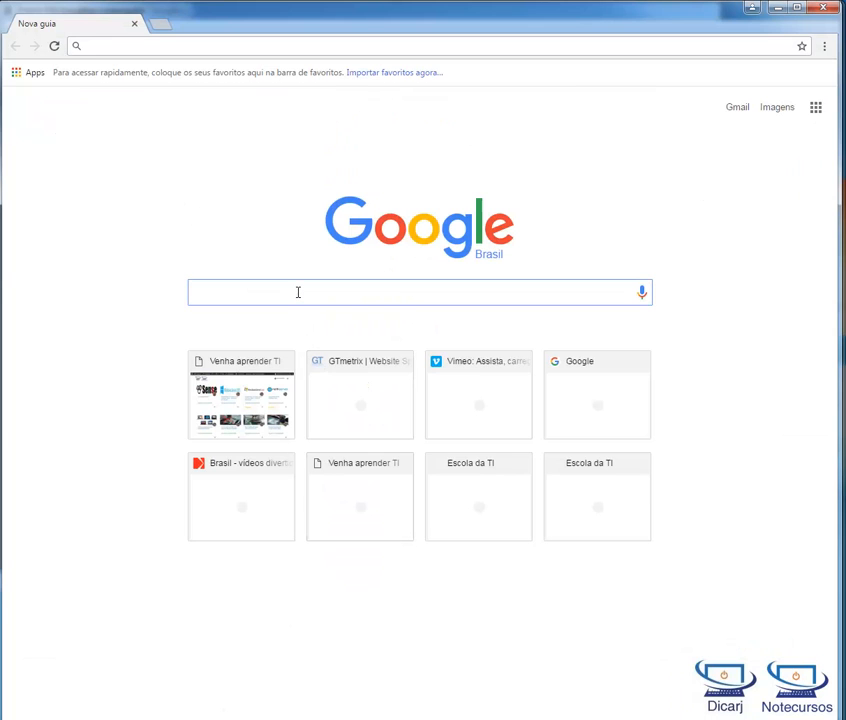
{"action": "type", "text": "virtual box"}
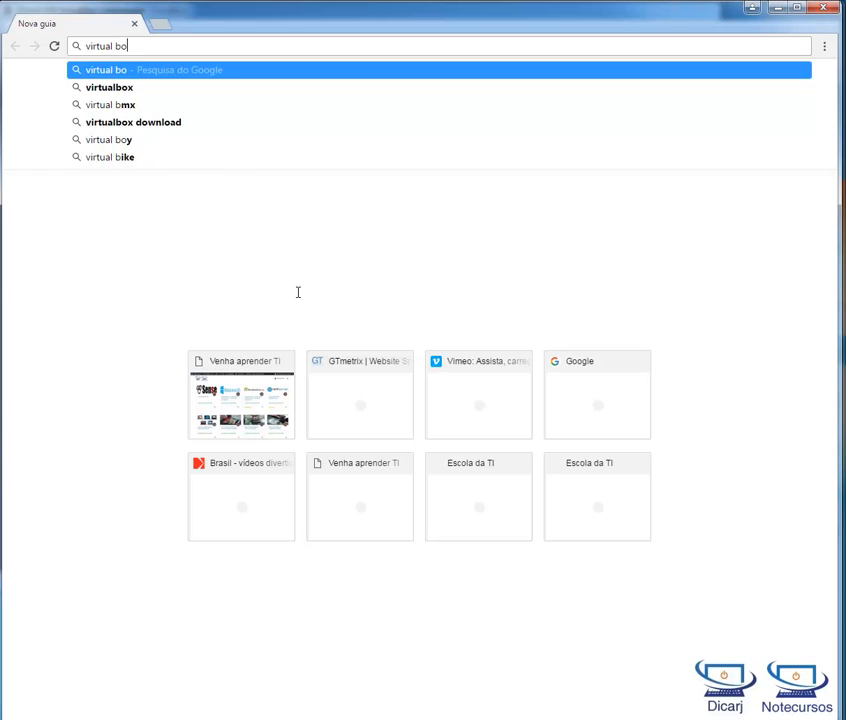
{"action": "key", "text": "Return"}
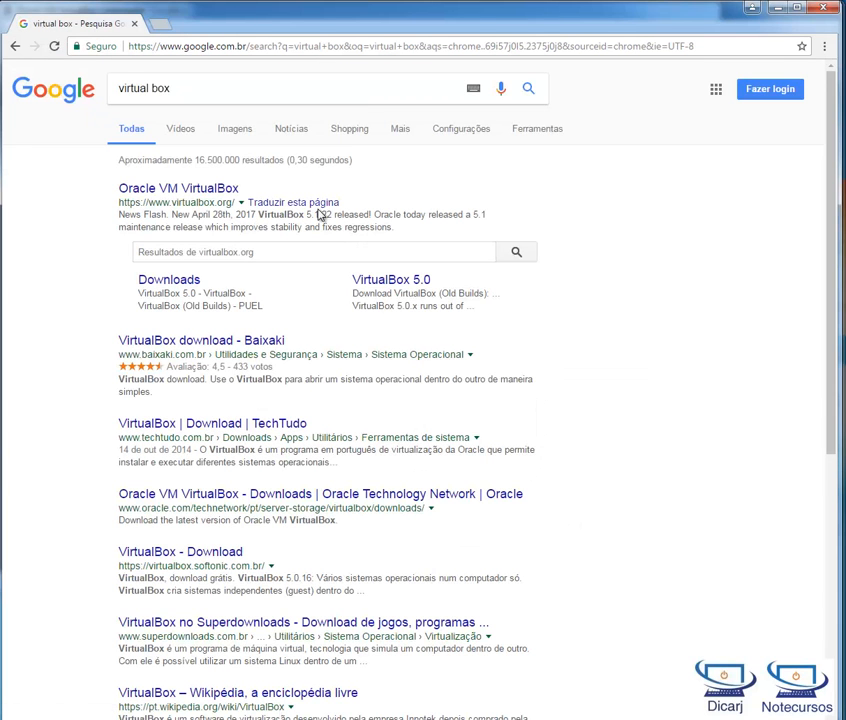
{"action": "left_click", "coordinate": [210, 196]}
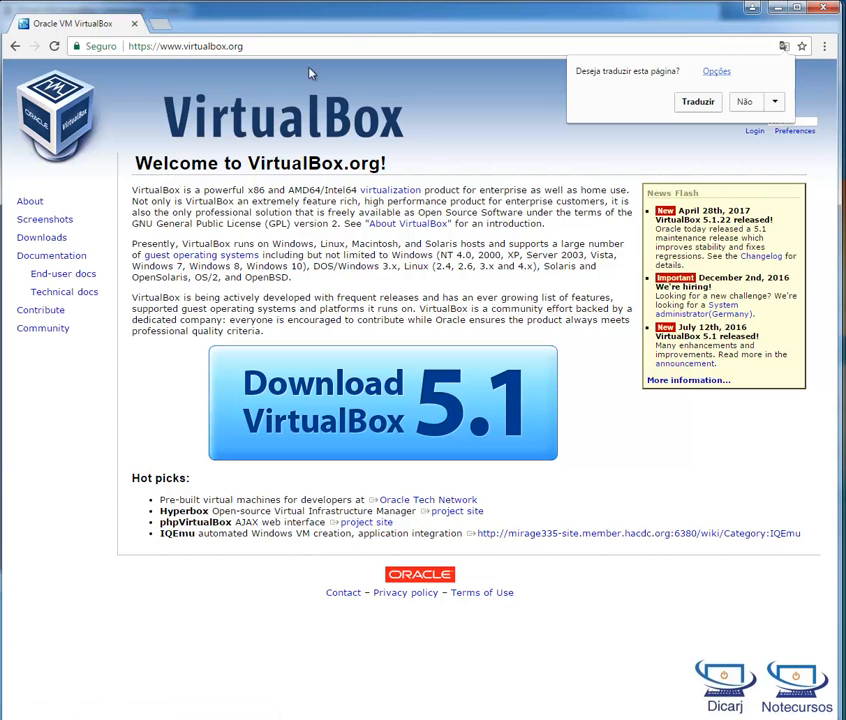
{"action": "left_click", "coordinate": [823, 9]}
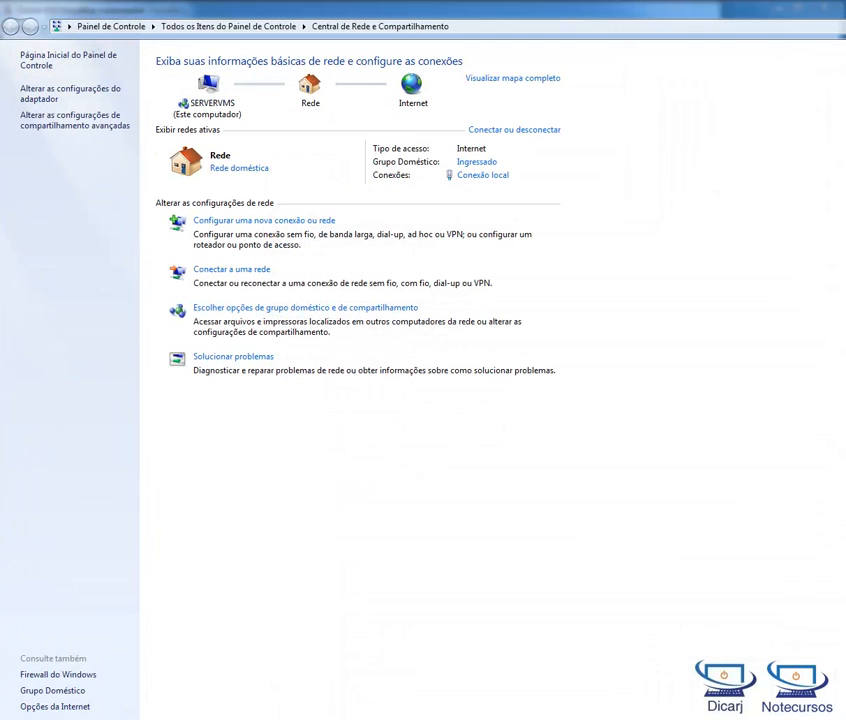
Step: In the Windows Network and Sharing Center, show the adapter list and inspect the VirtualBox Host-Only Network adapter
{"action": "key", "text": "super+Down"}
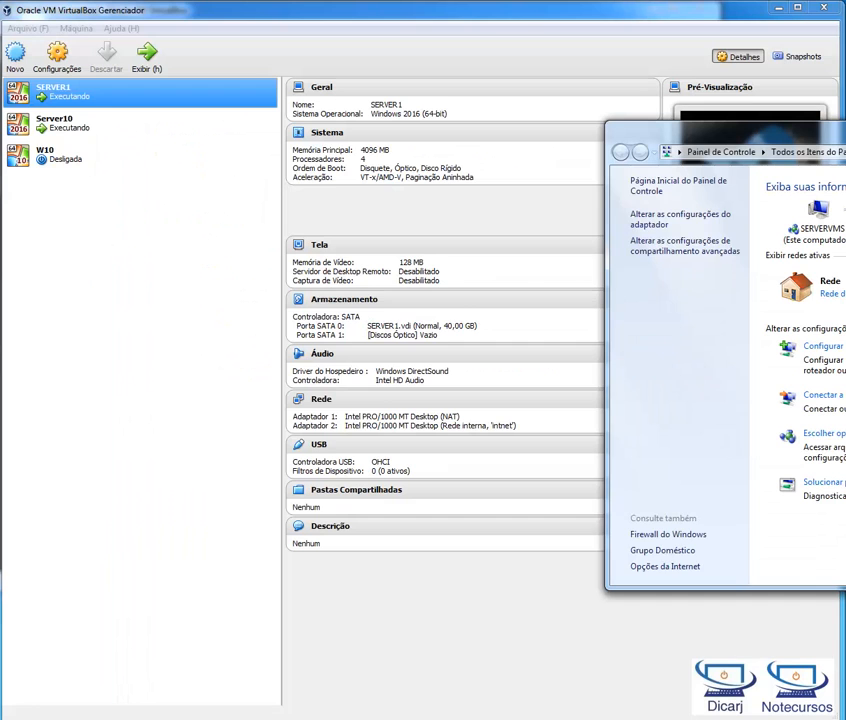
{"action": "left_click_drag", "start_coordinate": [845, 136], "coordinate": [338, 107]}
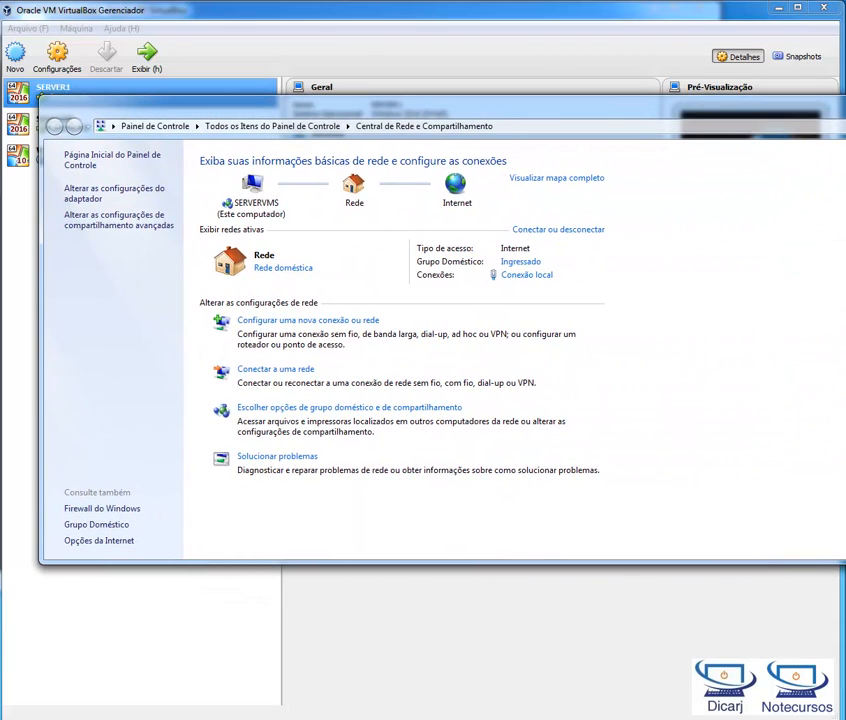
{"action": "left_click", "coordinate": [113, 190]}
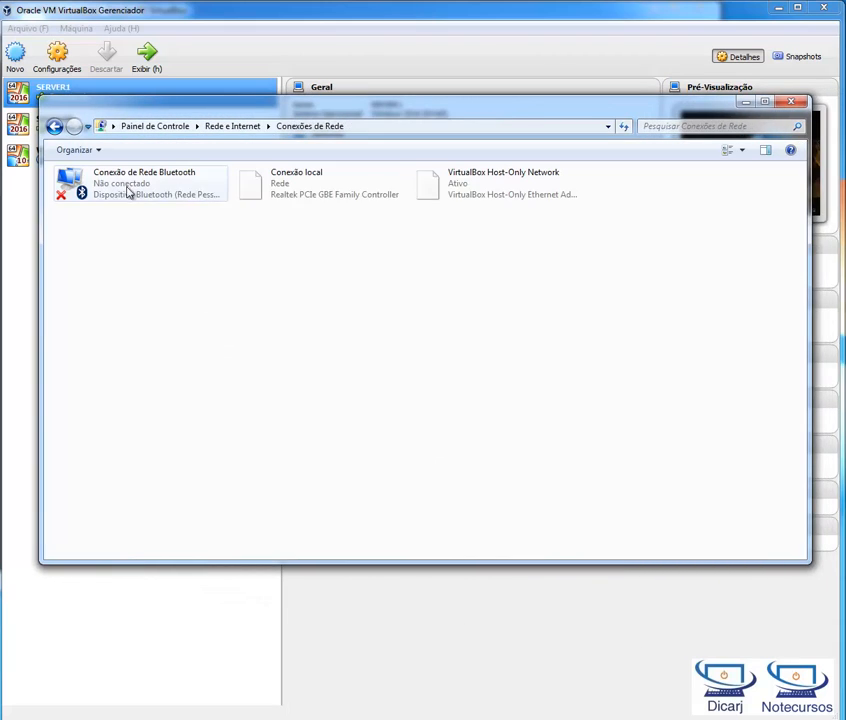
{"action": "left_click", "coordinate": [514, 195]}
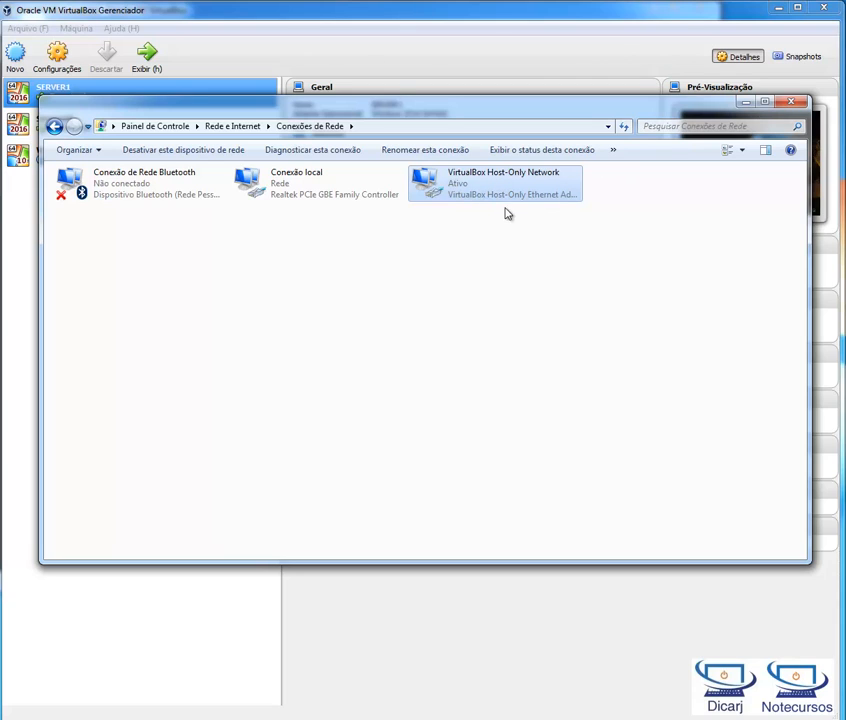
{"action": "left_click", "coordinate": [746, 102]}
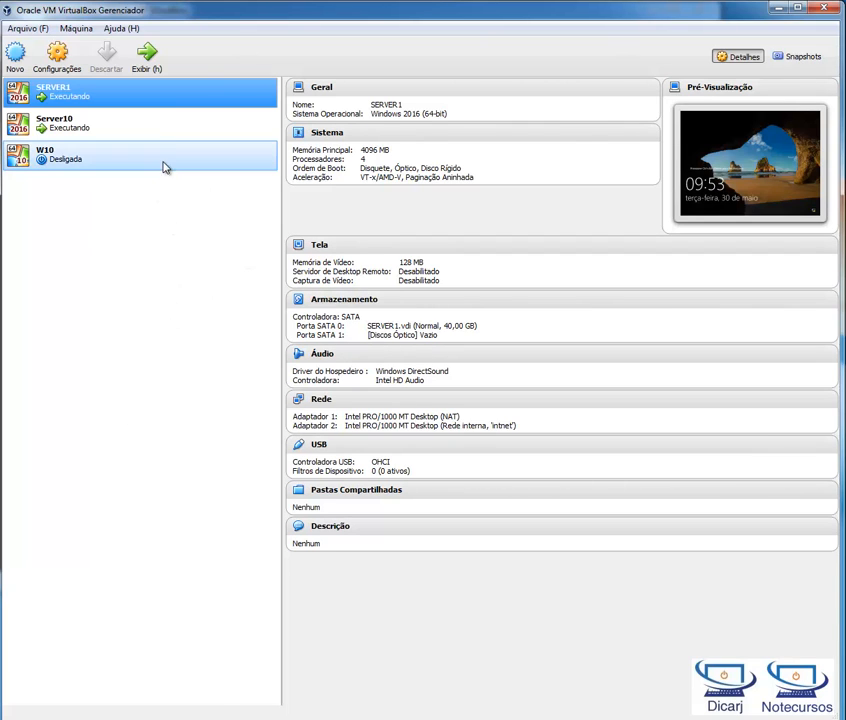
Step: Open the global VirtualBox preferences and examine the default machine folder path in the general settings
{"action": "left_click", "coordinate": [68, 62]}
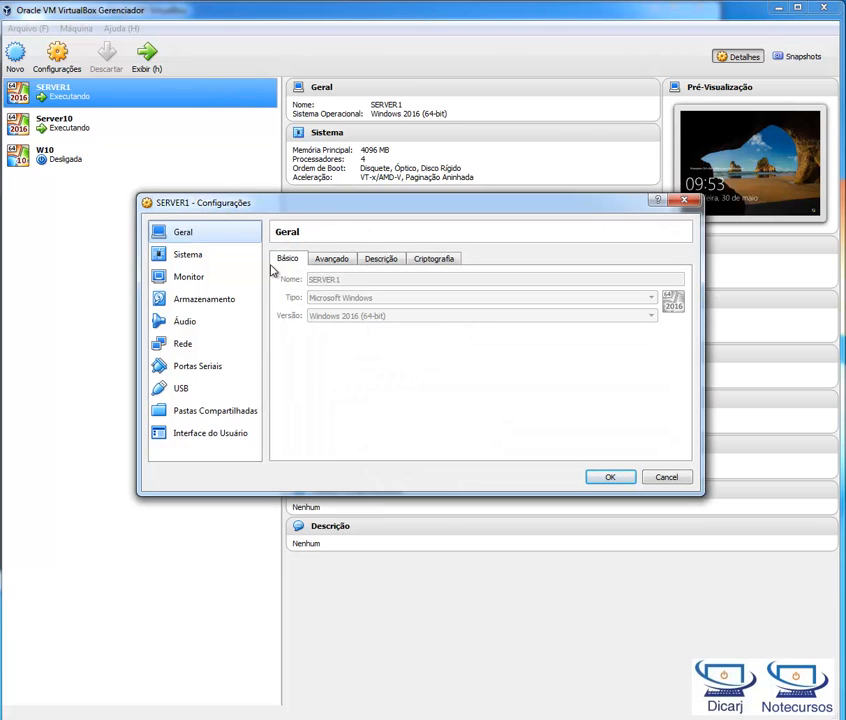
{"action": "left_click", "coordinate": [684, 200]}
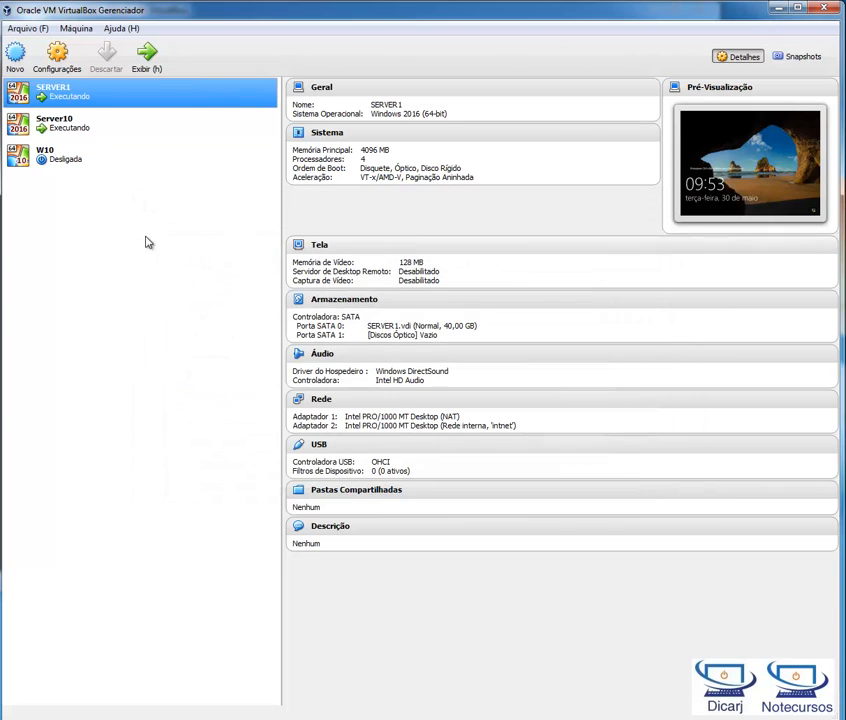
{"action": "left_click", "coordinate": [20, 28]}
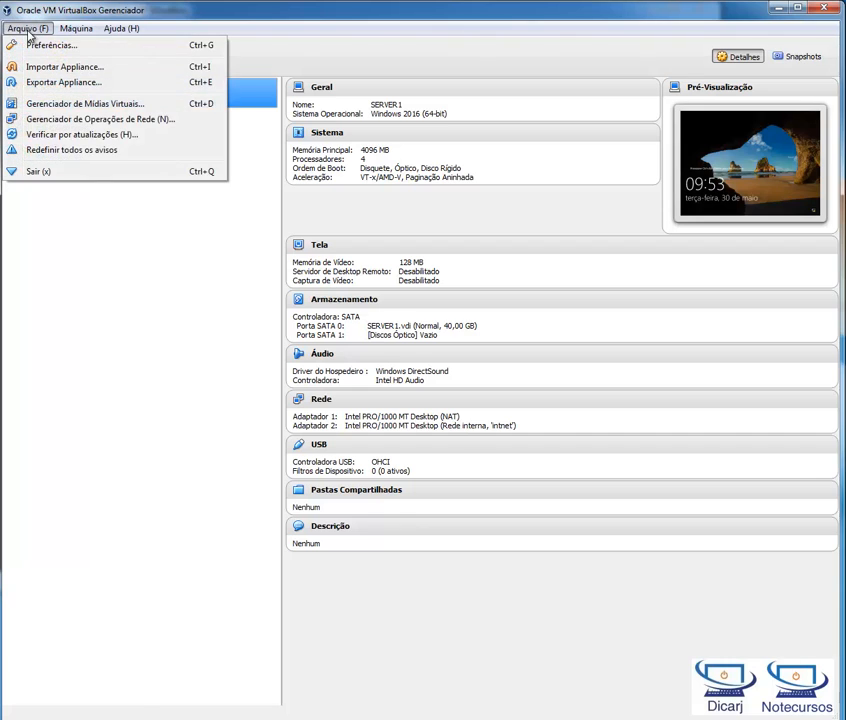
{"action": "left_click", "coordinate": [40, 47]}
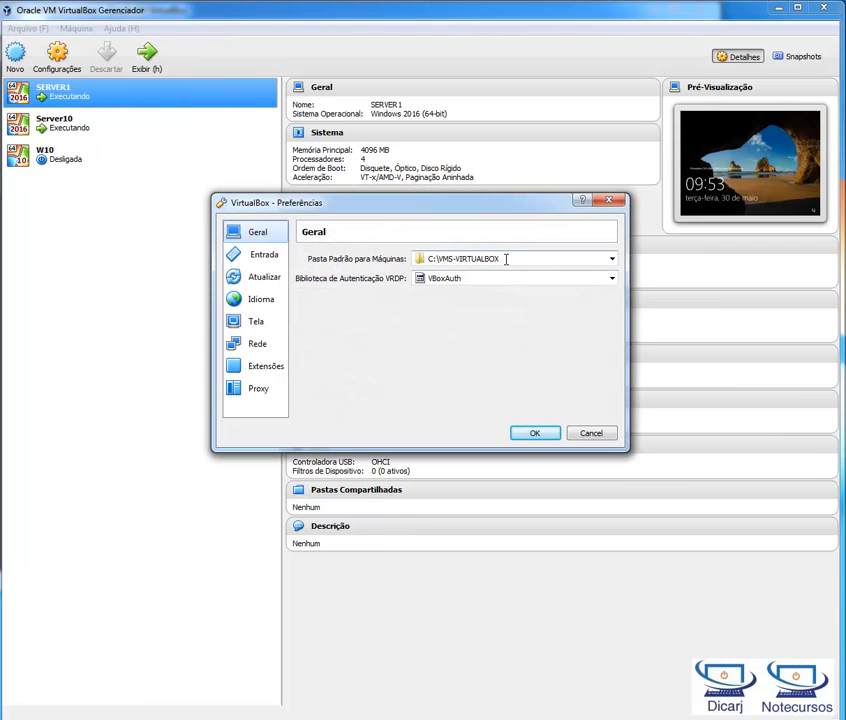
{"action": "left_click", "coordinate": [506, 259]}
{"action": "left_click", "coordinate": [518, 258]}
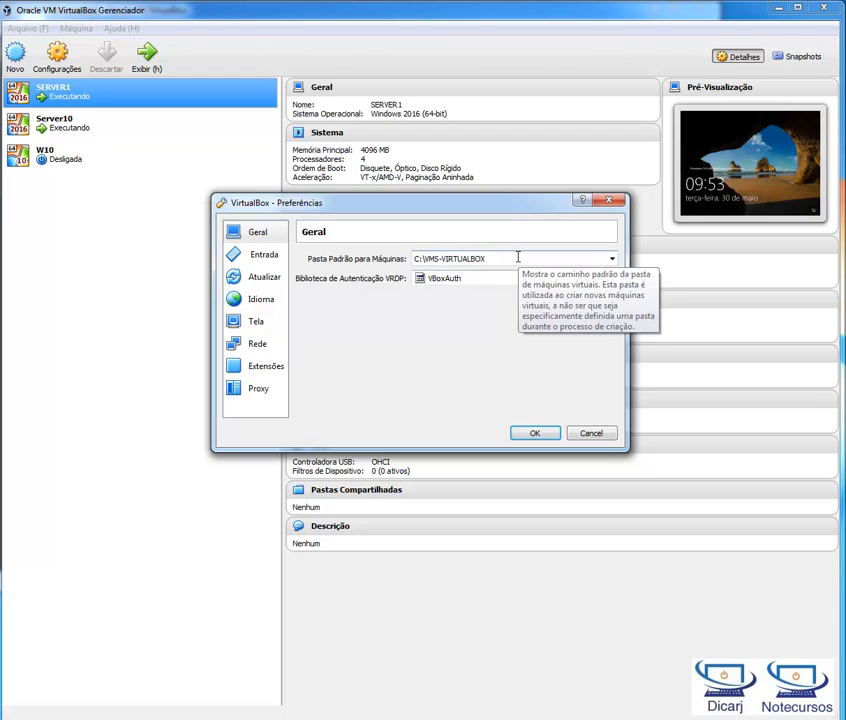
{"action": "triple_click", "coordinate": [502, 259]}
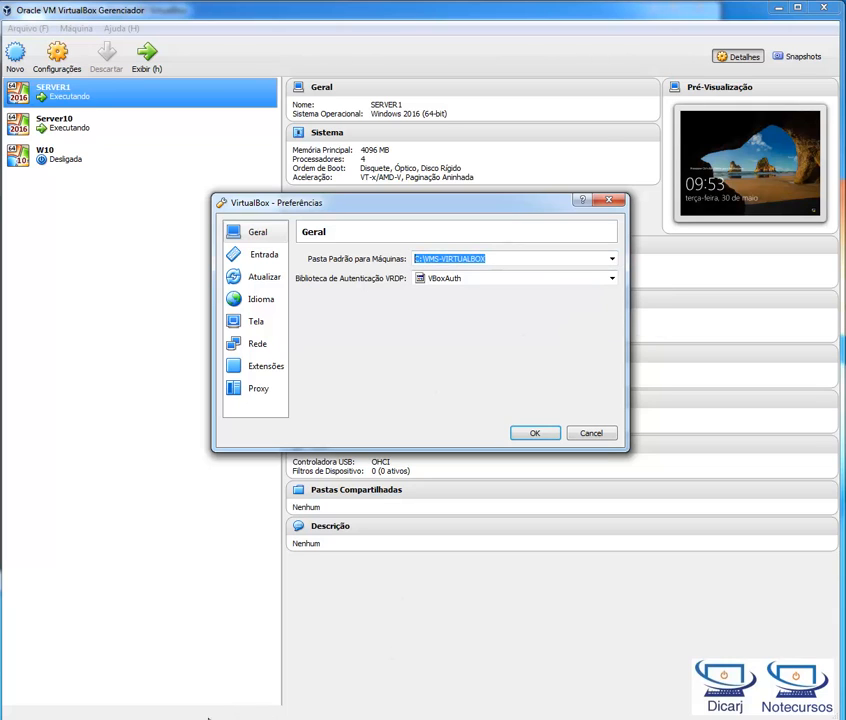
Step: Check the contents of C:\VMS-VIRTUALBOX in Windows Explorer, and return to the default machine folder path in the VirtualBox preferences
{"action": "key", "text": "super+e"}
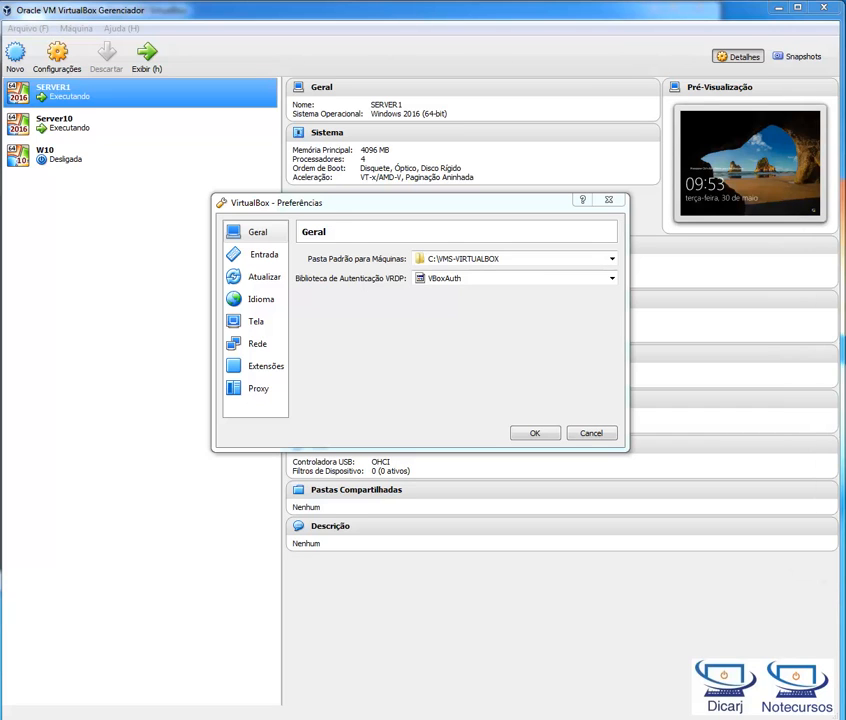
{"action": "left_click_drag", "start_coordinate": [845, 190], "coordinate": [351, 194]}
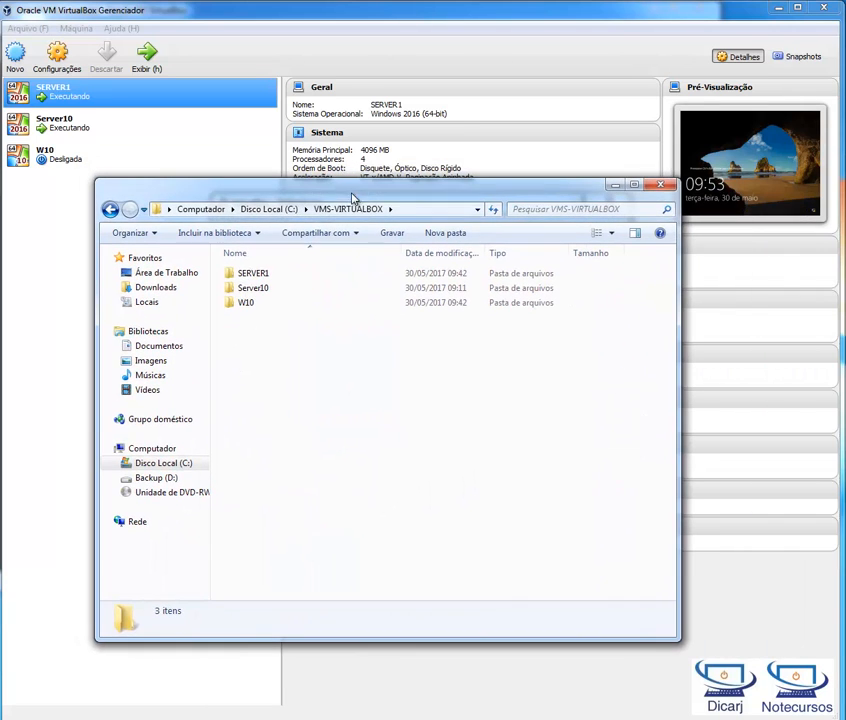
{"action": "left_click", "coordinate": [412, 211]}
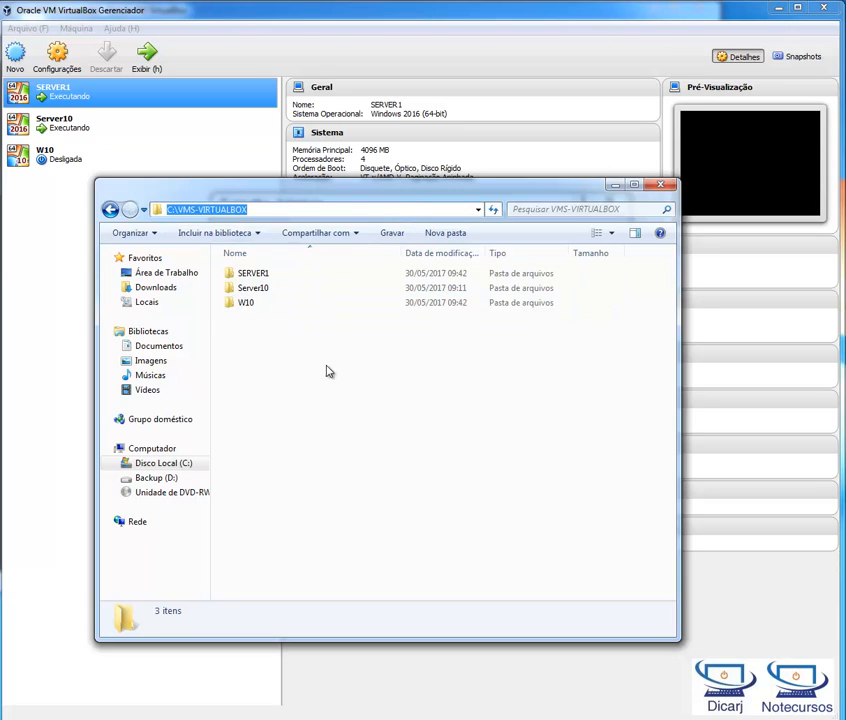
{"action": "left_click_drag", "start_coordinate": [359, 364], "coordinate": [228, 253]}
{"action": "left_click", "coordinate": [360, 424]}
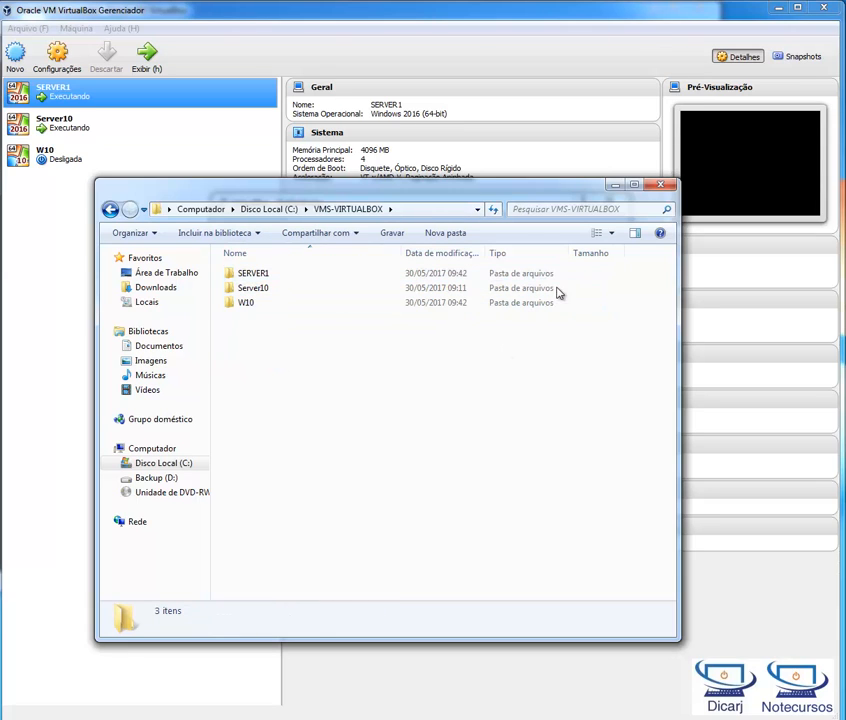
{"action": "left_click", "coordinate": [615, 186]}
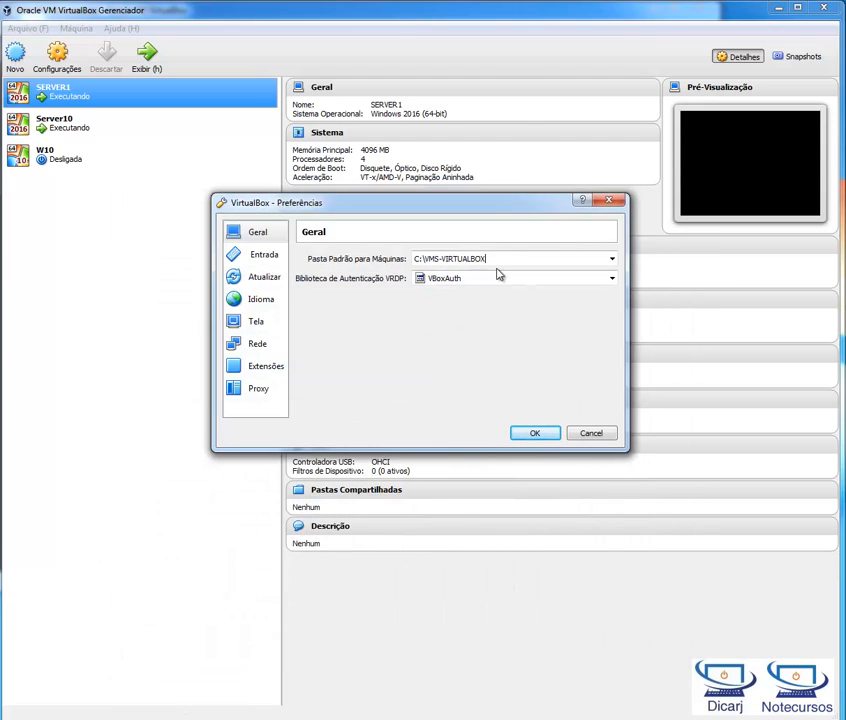
{"action": "left_click_drag", "start_coordinate": [512, 259], "coordinate": [423, 266]}
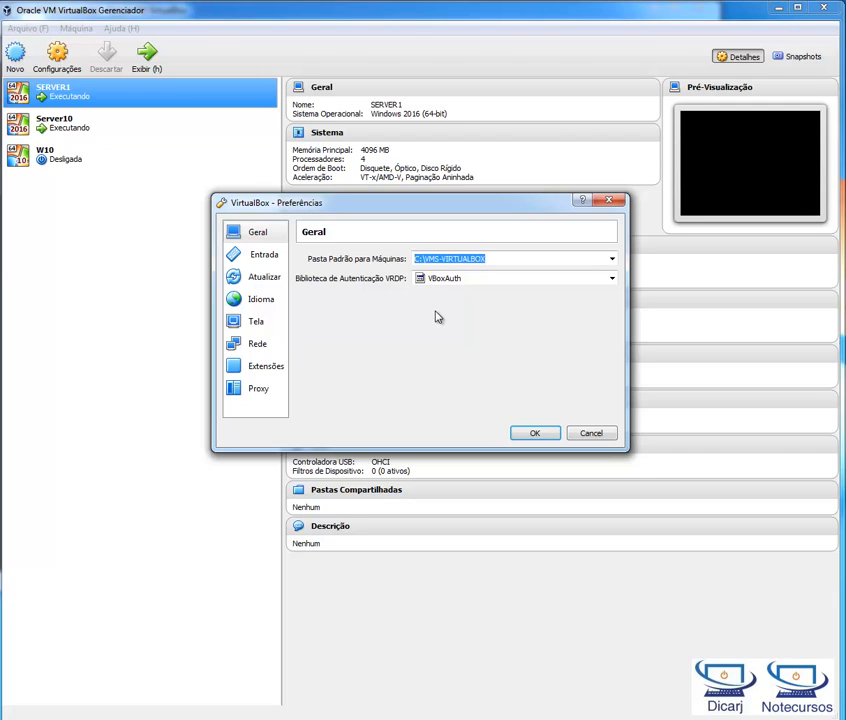
Step: Examine the input preferences, looking through the keyboard shortcuts for both the VirtualBox manager and the virtual machine
{"action": "left_click", "coordinate": [265, 255]}
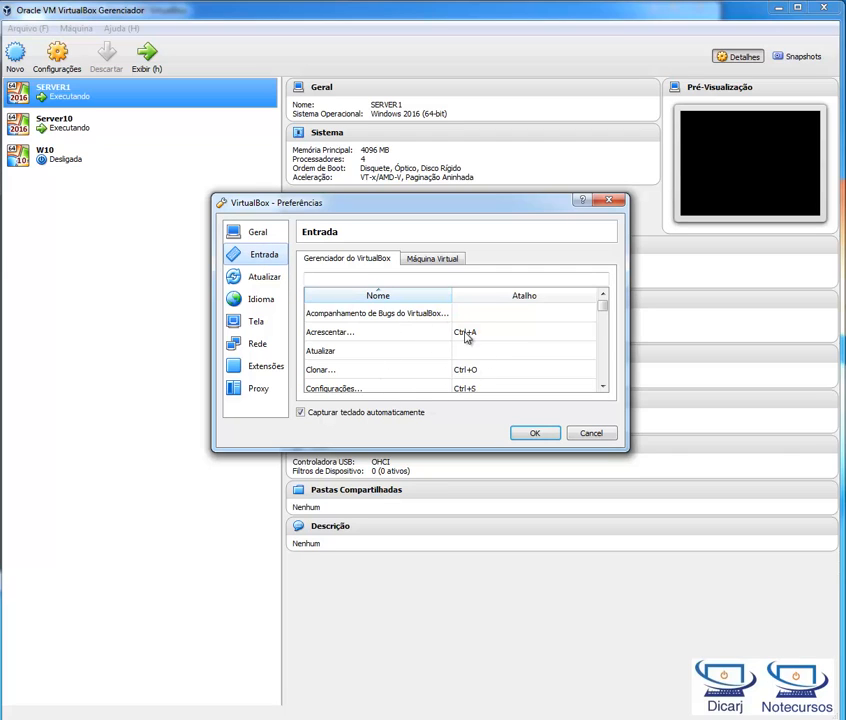
{"action": "scroll", "coordinate": [480, 335], "scroll_direction": "down", "scroll_amount": 1}
{"action": "scroll", "coordinate": [531, 350], "scroll_direction": "down", "scroll_amount": 4}
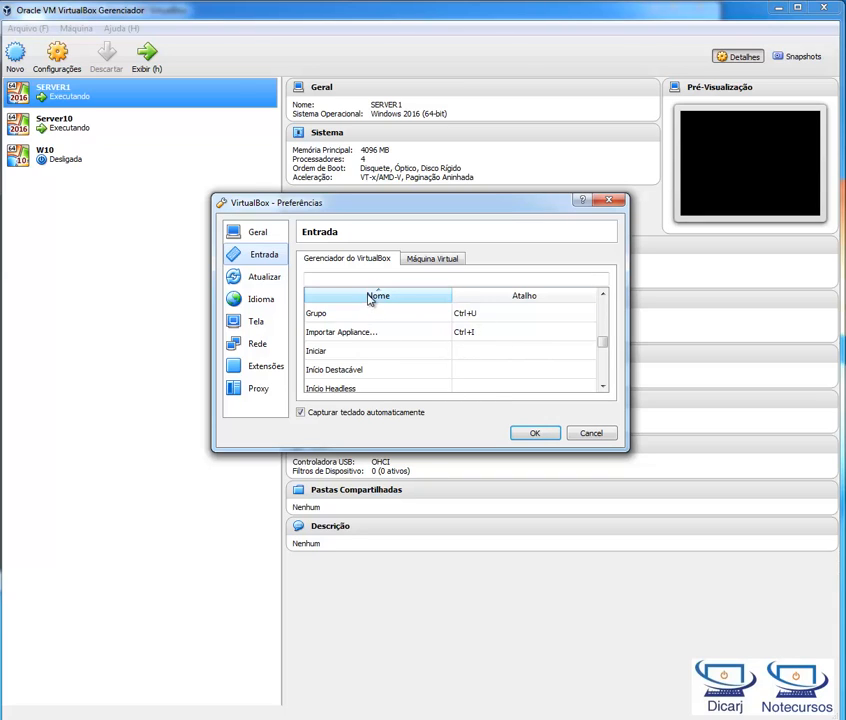
{"action": "left_click", "coordinate": [433, 262]}
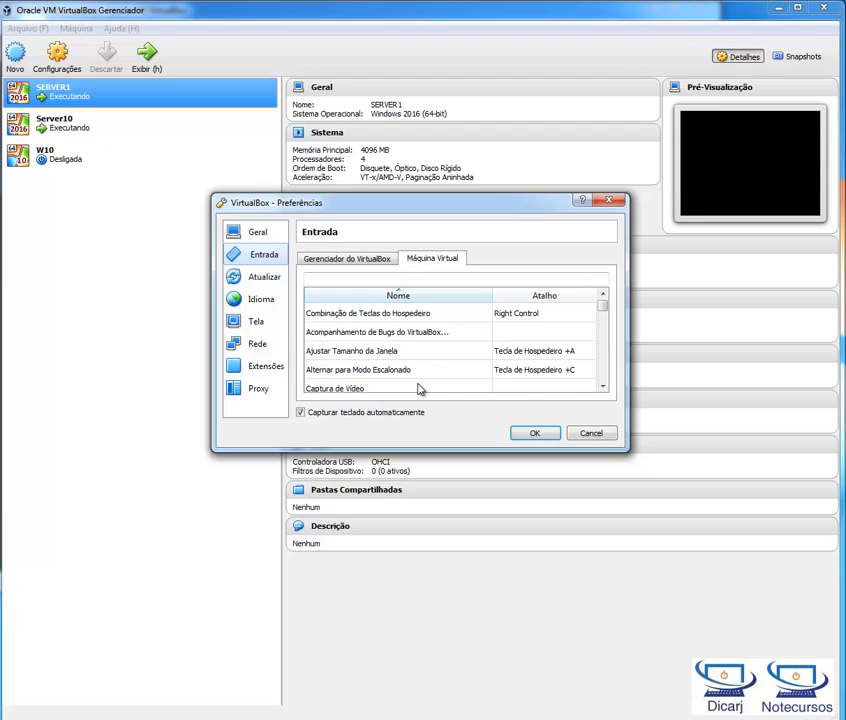
{"action": "scroll", "coordinate": [485, 363], "scroll_direction": "down", "scroll_amount": 1}
{"action": "scroll", "coordinate": [497, 346], "scroll_direction": "down", "scroll_amount": 5}
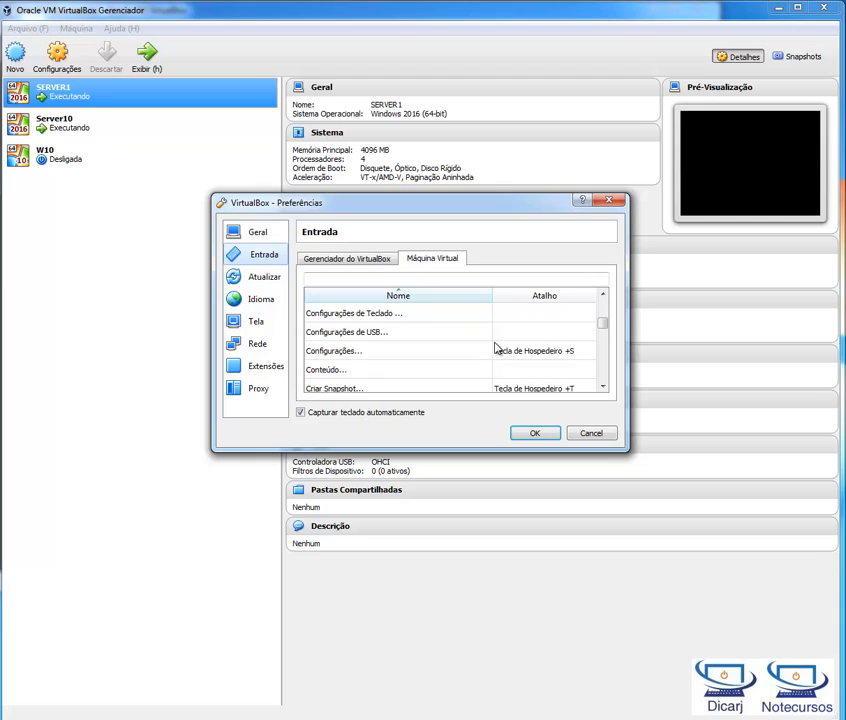
{"action": "scroll", "coordinate": [510, 355], "scroll_direction": "up", "scroll_amount": 4}
{"action": "scroll", "coordinate": [510, 355], "scroll_direction": "up", "scroll_amount": 2}
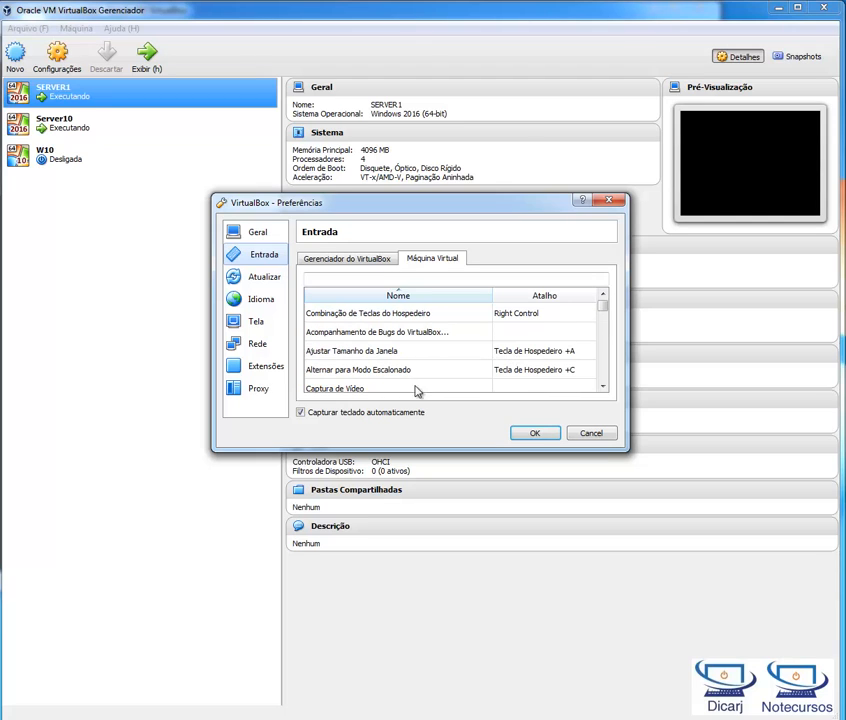
Step: Review the update, interface language and display settings in the VirtualBox preferences
{"action": "left_click", "coordinate": [268, 281]}
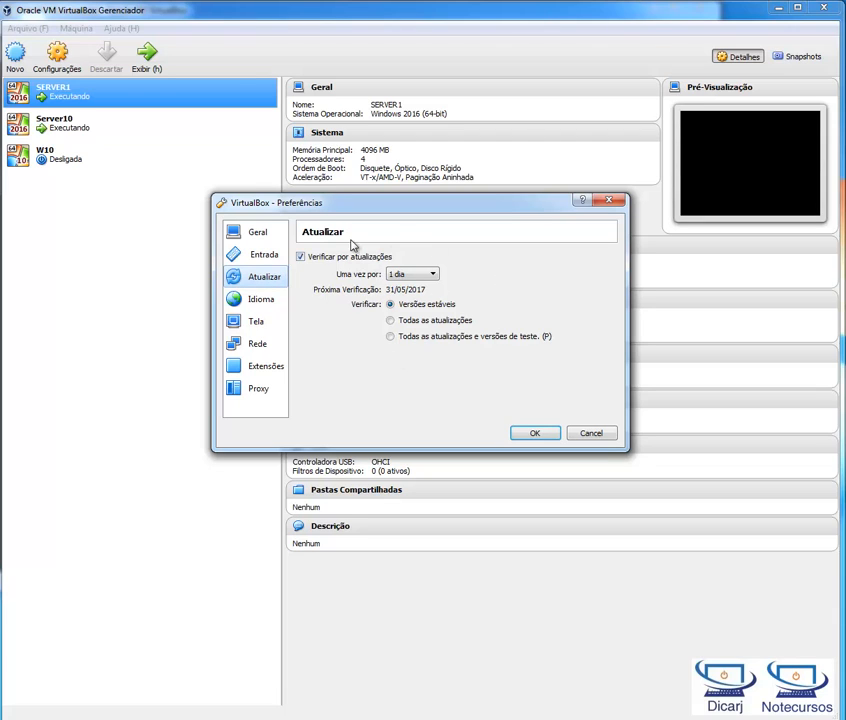
{"action": "left_click", "coordinate": [277, 305]}
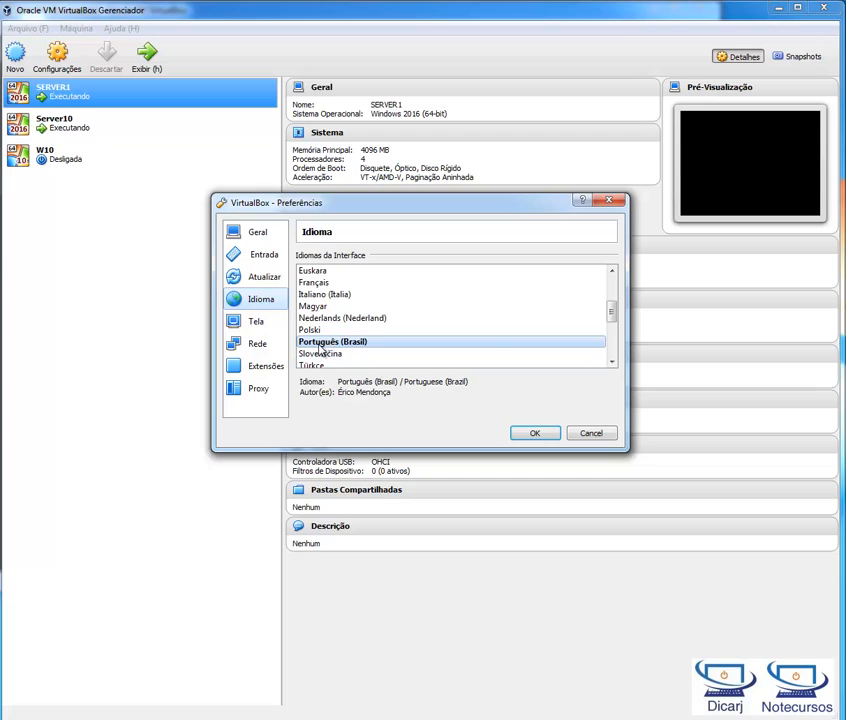
{"action": "left_click", "coordinate": [266, 322]}
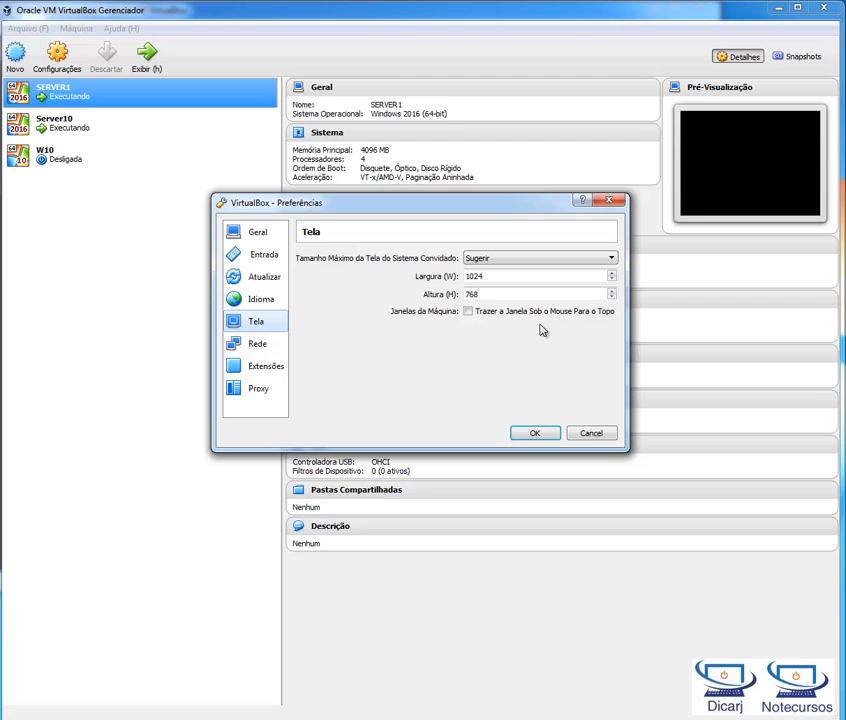
Step: View the running SERVER1 virtual machine's screen, and return to the VirtualBox display preferences
{"action": "left_click", "coordinate": [318, 719]}
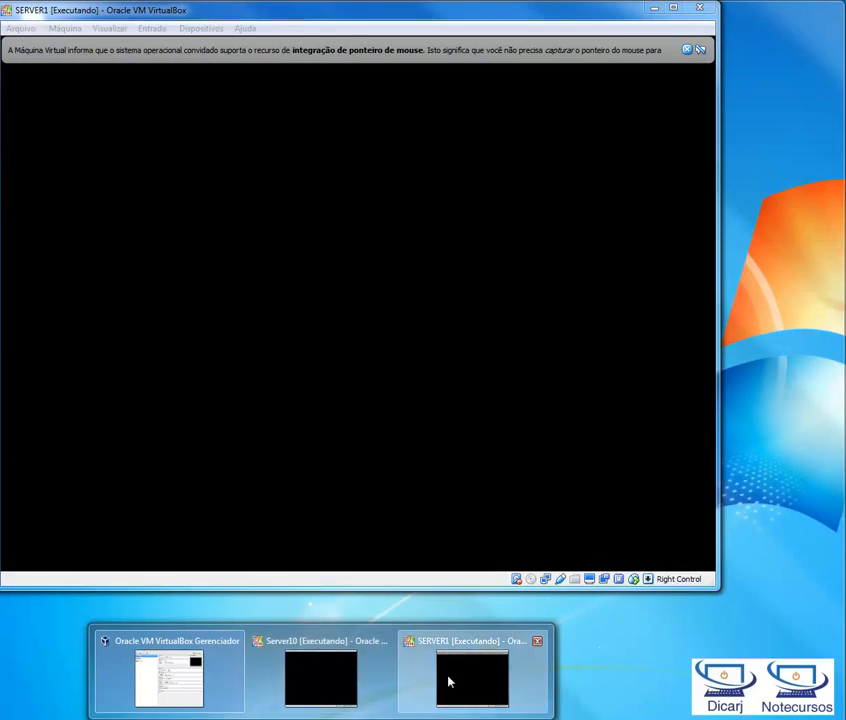
{"action": "left_click", "coordinate": [450, 680]}
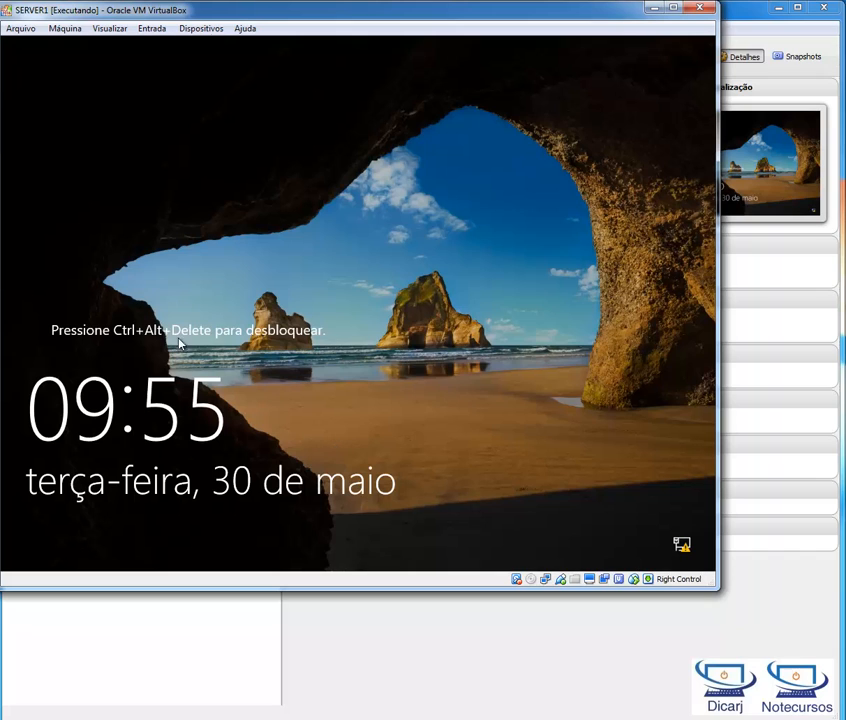
{"action": "left_click", "coordinate": [653, 7]}
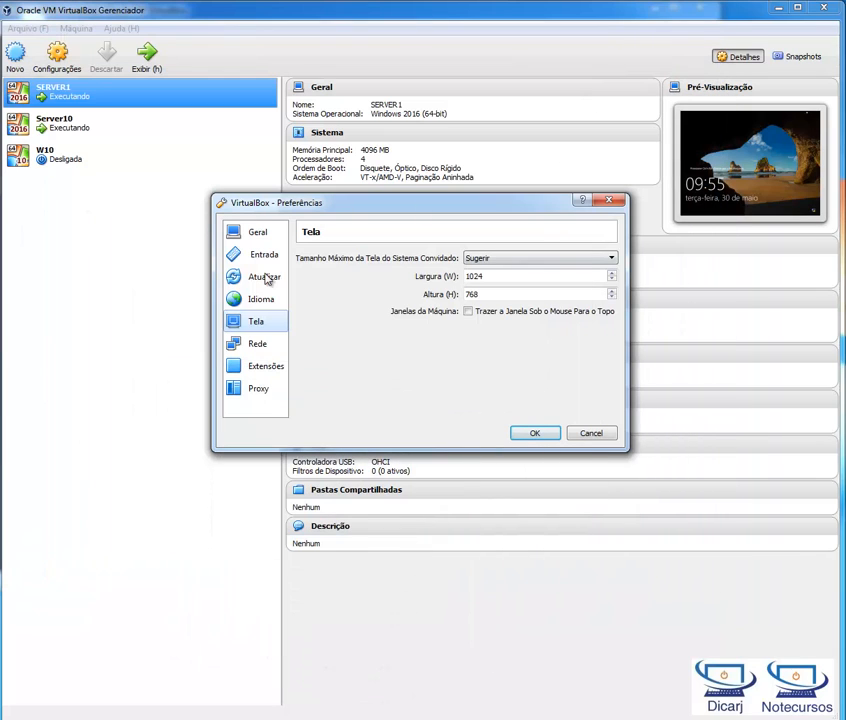
Step: Examine the network preferences, comparing the NAT networks list with the host-only networks list
{"action": "left_click", "coordinate": [257, 345]}
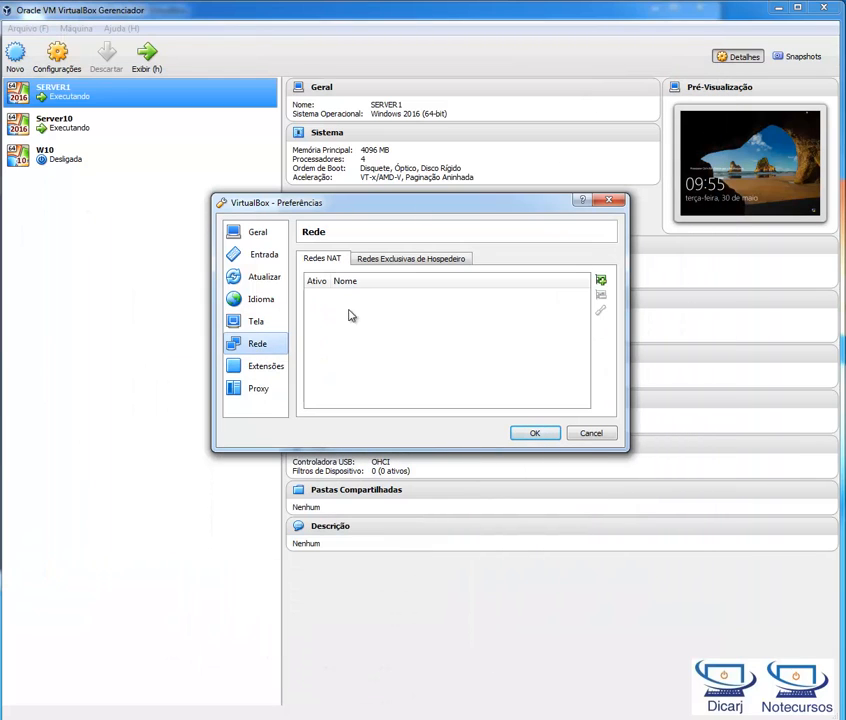
{"action": "left_click", "coordinate": [414, 262]}
{"action": "left_click", "coordinate": [332, 263]}
{"action": "left_click", "coordinate": [372, 262]}
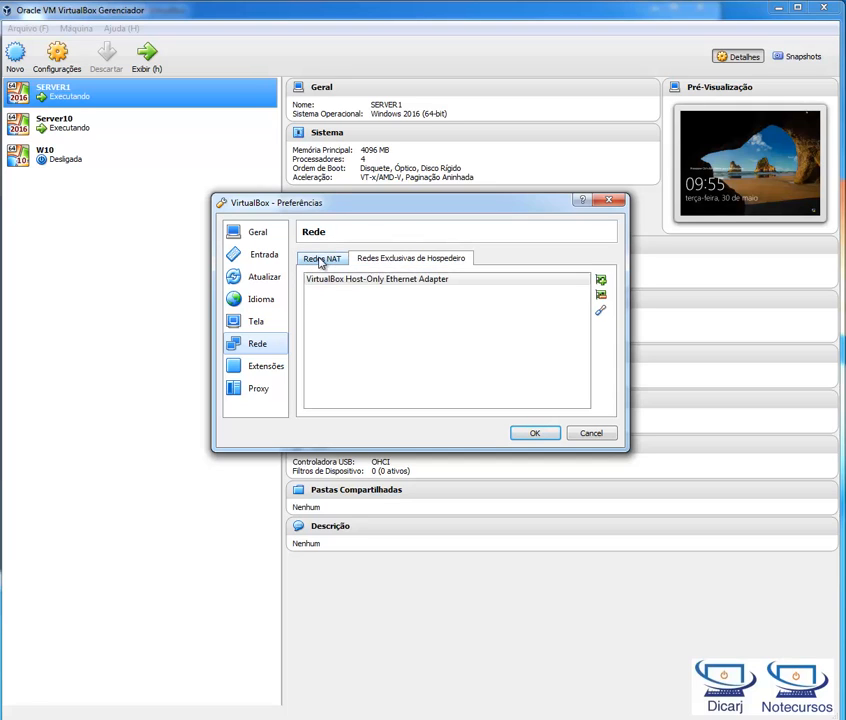
{"action": "left_click", "coordinate": [322, 262]}
{"action": "left_click", "coordinate": [370, 262]}
{"action": "left_click", "coordinate": [338, 262]}
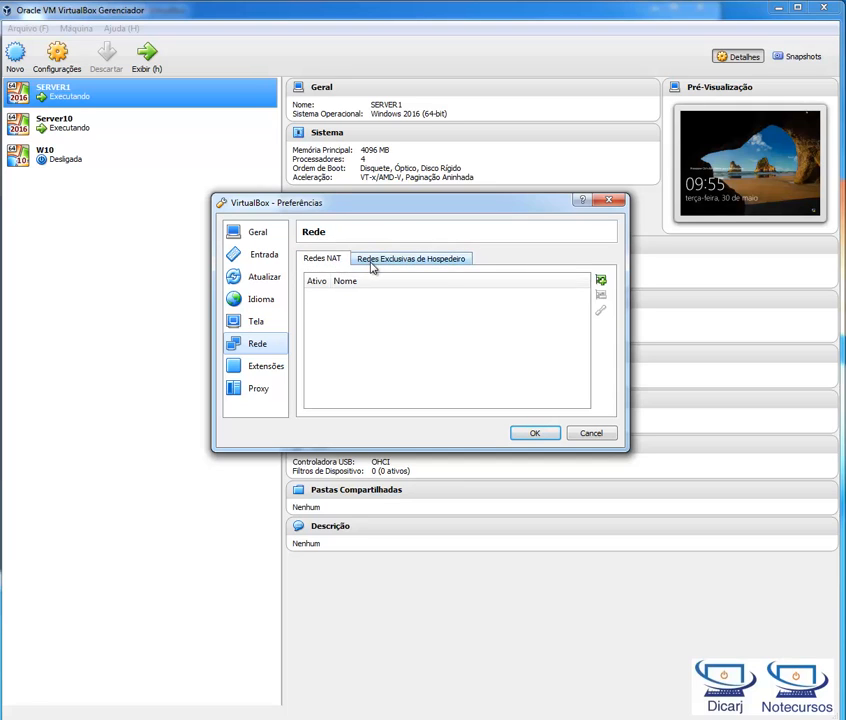
{"action": "left_click", "coordinate": [372, 263]}
{"action": "left_click", "coordinate": [329, 263]}
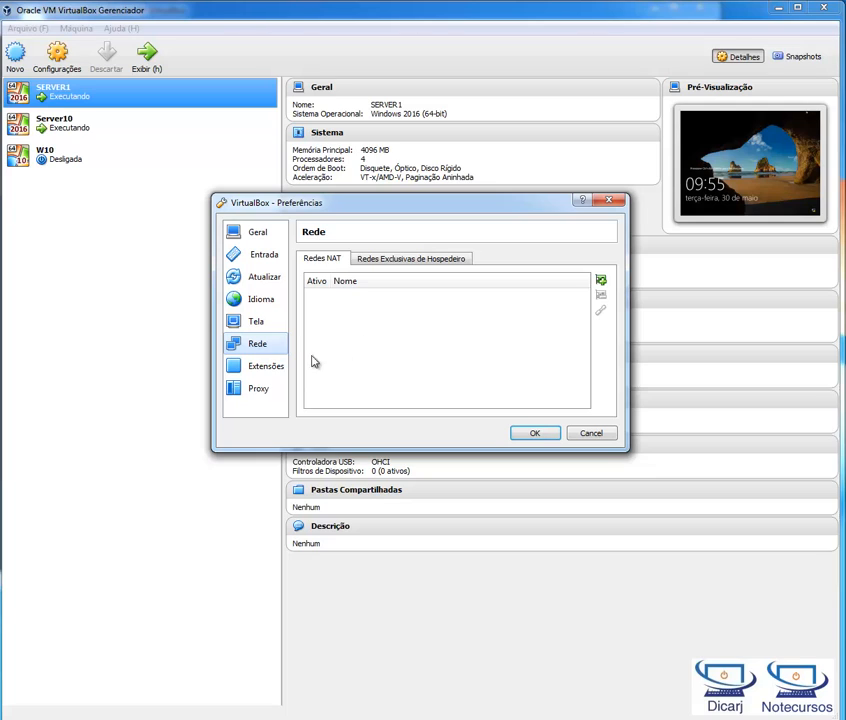
Step: Review the extensions, proxy and general preferences, and close the VirtualBox preferences without saving
{"action": "left_click", "coordinate": [282, 367]}
{"action": "left_click", "coordinate": [264, 389]}
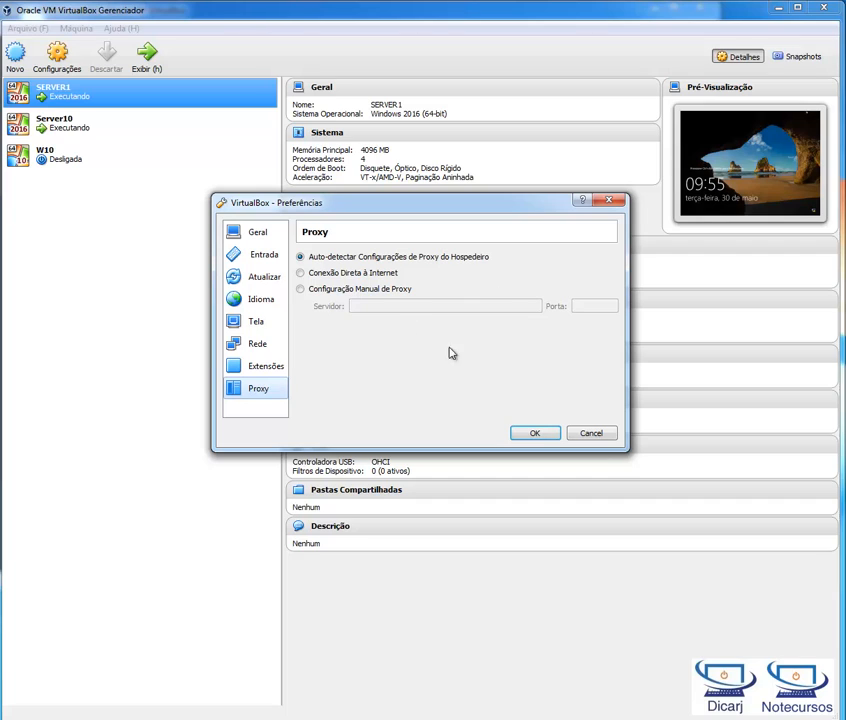
{"action": "left_click", "coordinate": [272, 235]}
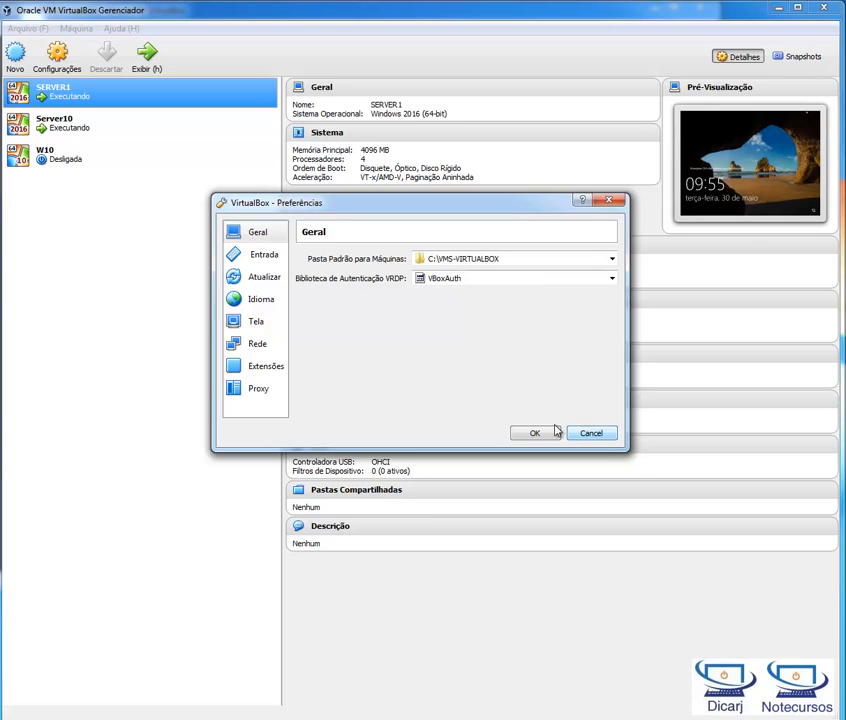
{"action": "left_click", "coordinate": [584, 433]}
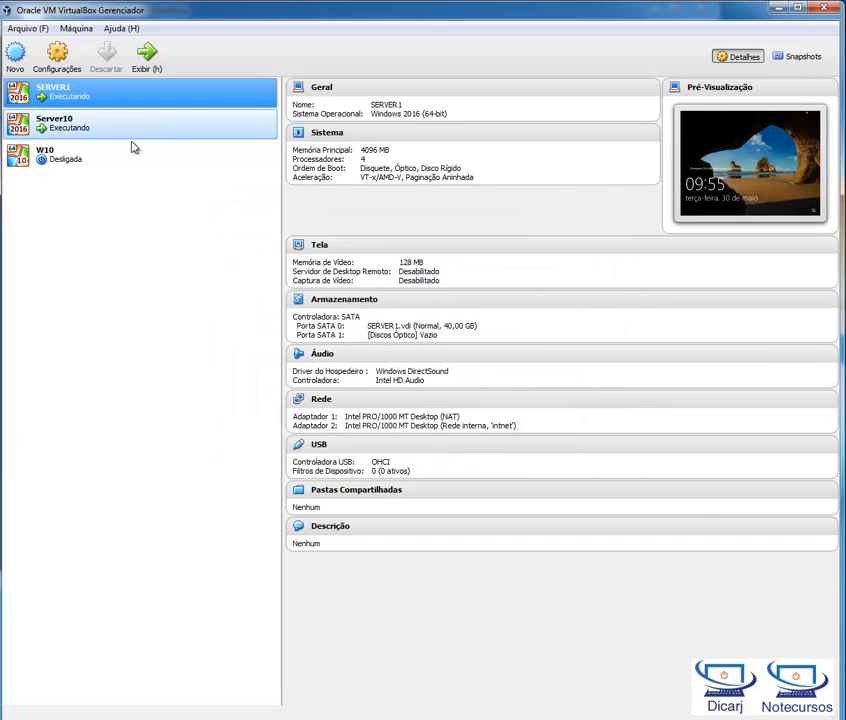
{"action": "left_click", "coordinate": [30, 27]}
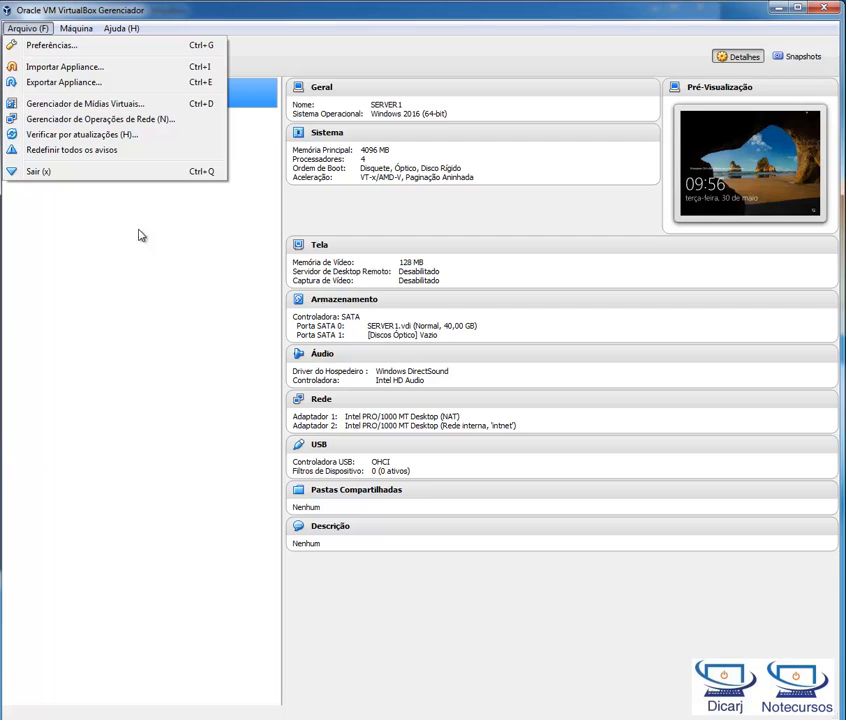
{"action": "mouse_move", "coordinate": [78, 28]}
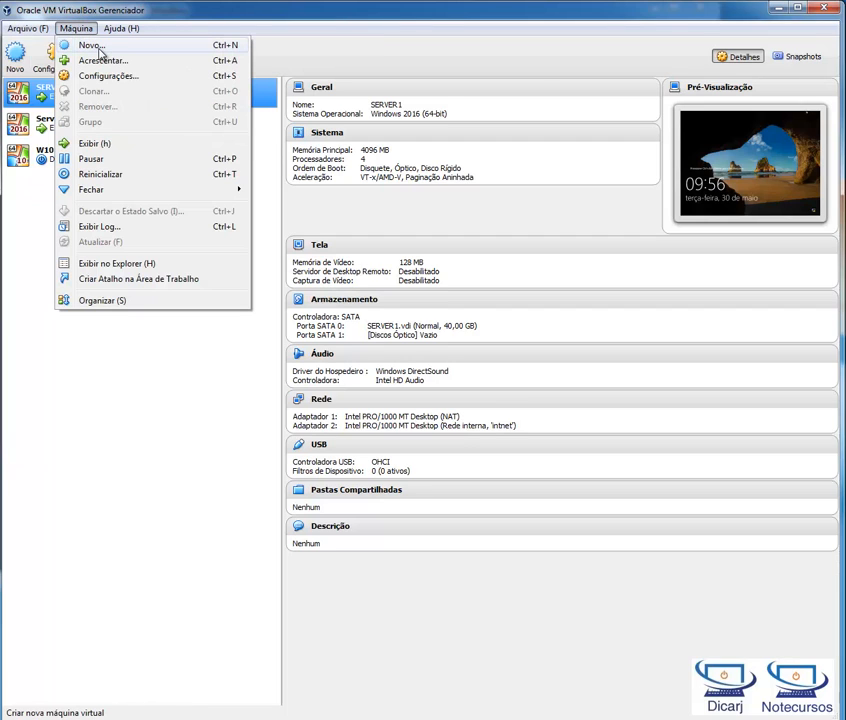
{"action": "left_click", "coordinate": [30, 220]}
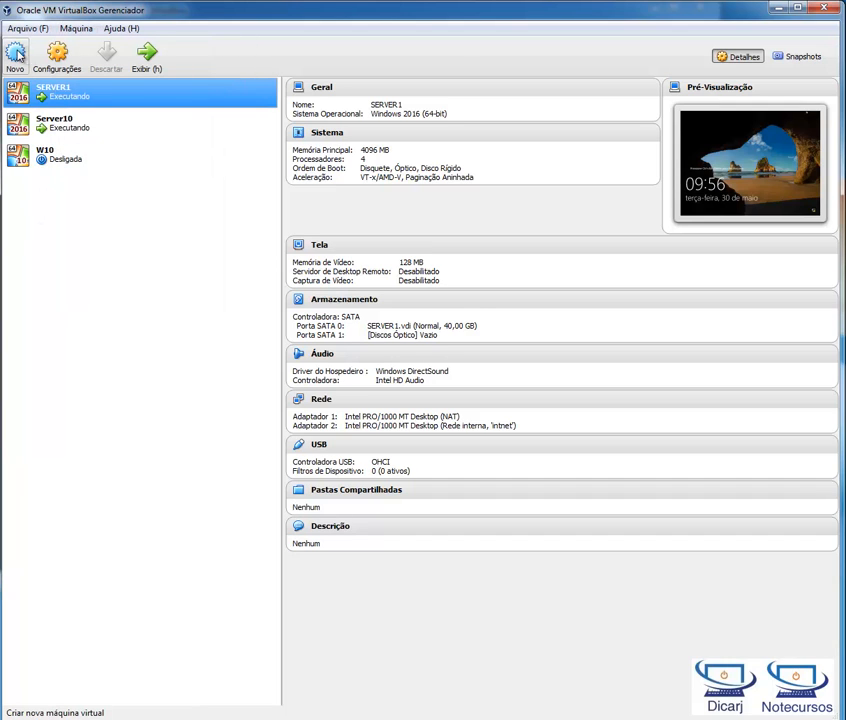
Step: Start creating a new virtual machine, look through the available operating system types, and name the machine Server2
{"action": "left_click", "coordinate": [17, 61]}
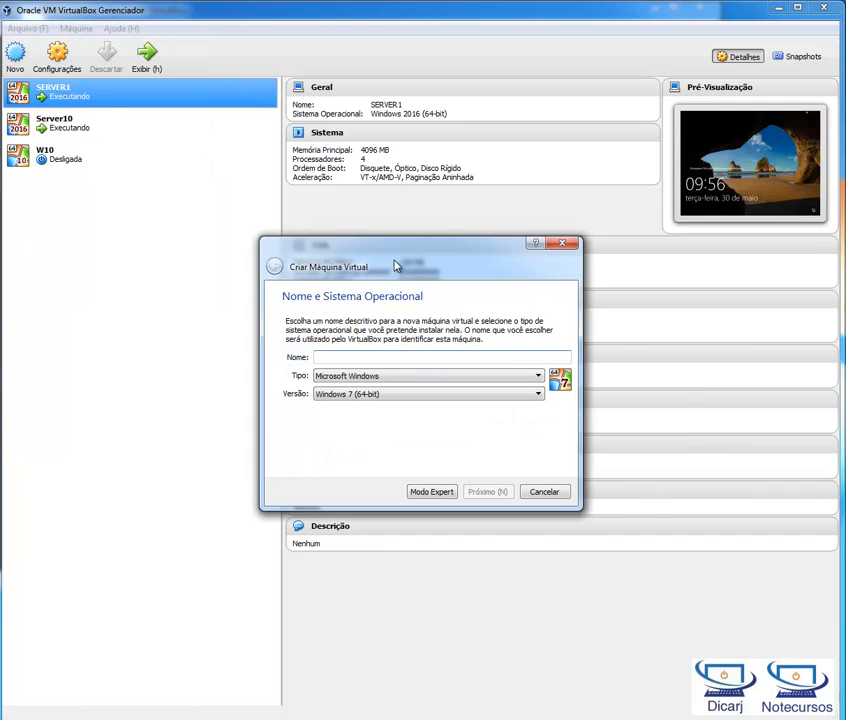
{"action": "left_click_drag", "start_coordinate": [394, 260], "coordinate": [348, 245]}
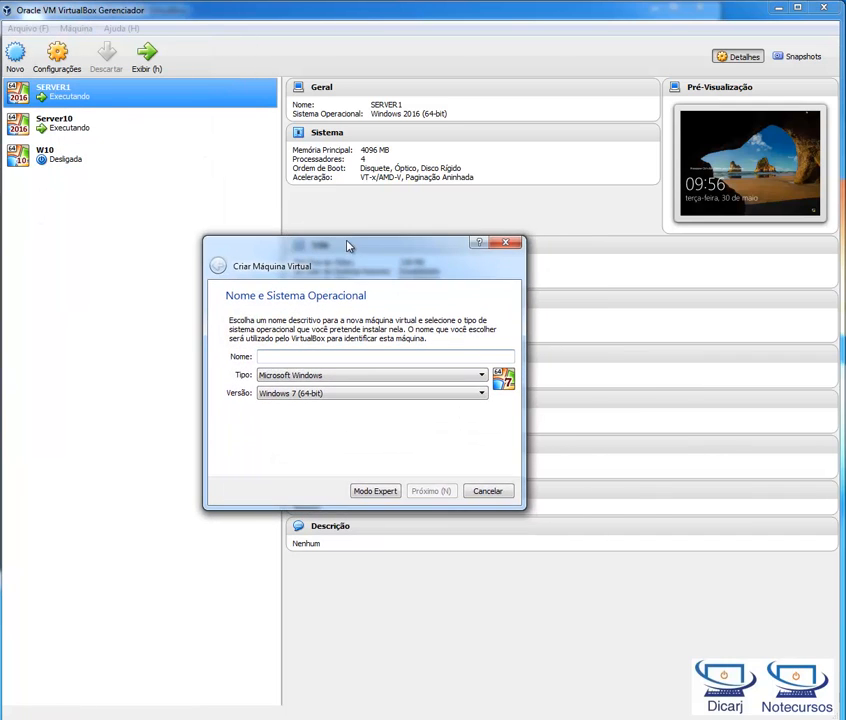
{"action": "left_click", "coordinate": [456, 378]}
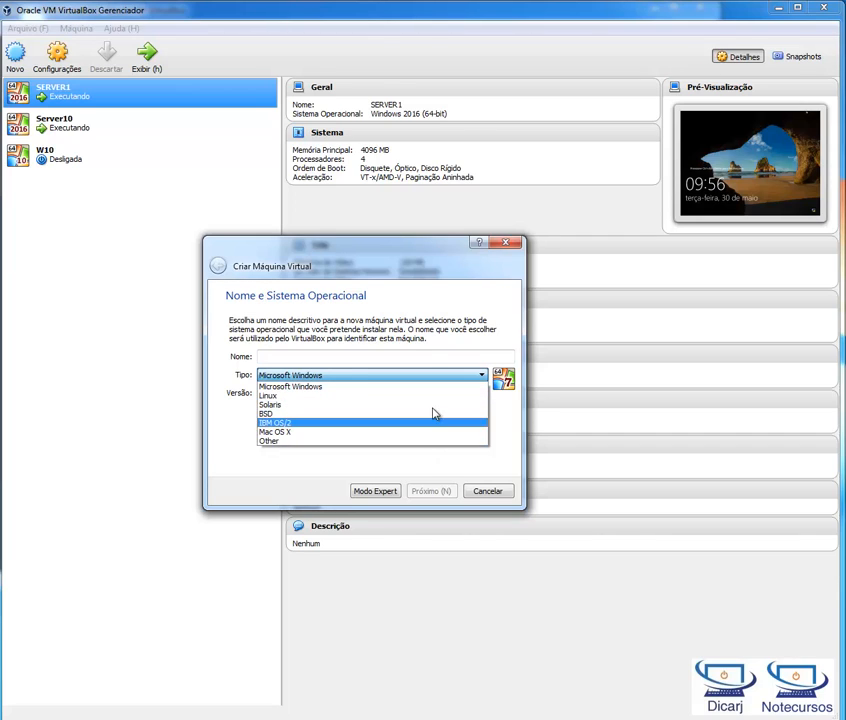
{"action": "left_click", "coordinate": [416, 359]}
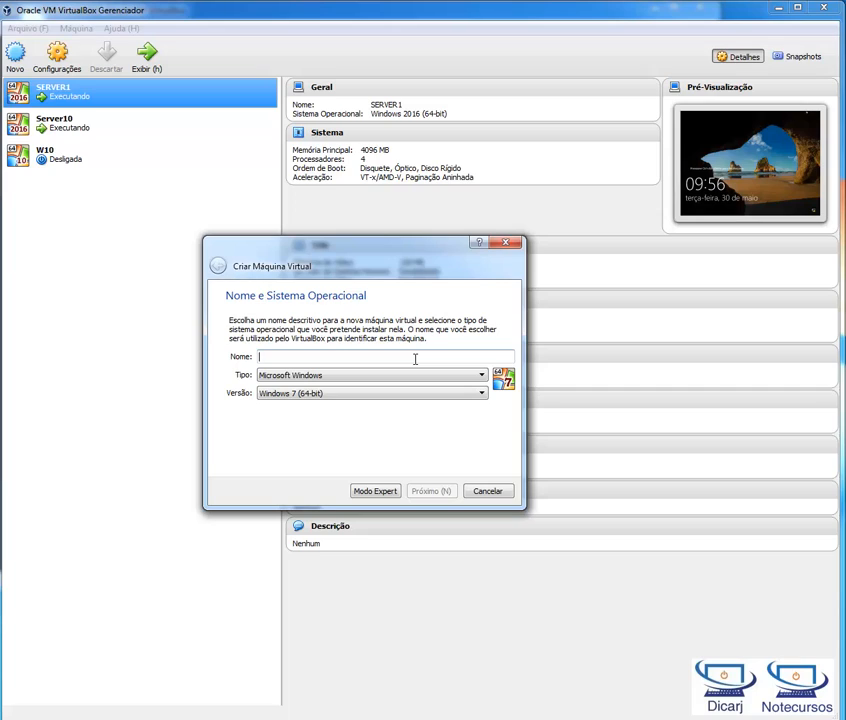
{"action": "left_click", "coordinate": [414, 356]}
{"action": "type", "text": "Server2"}
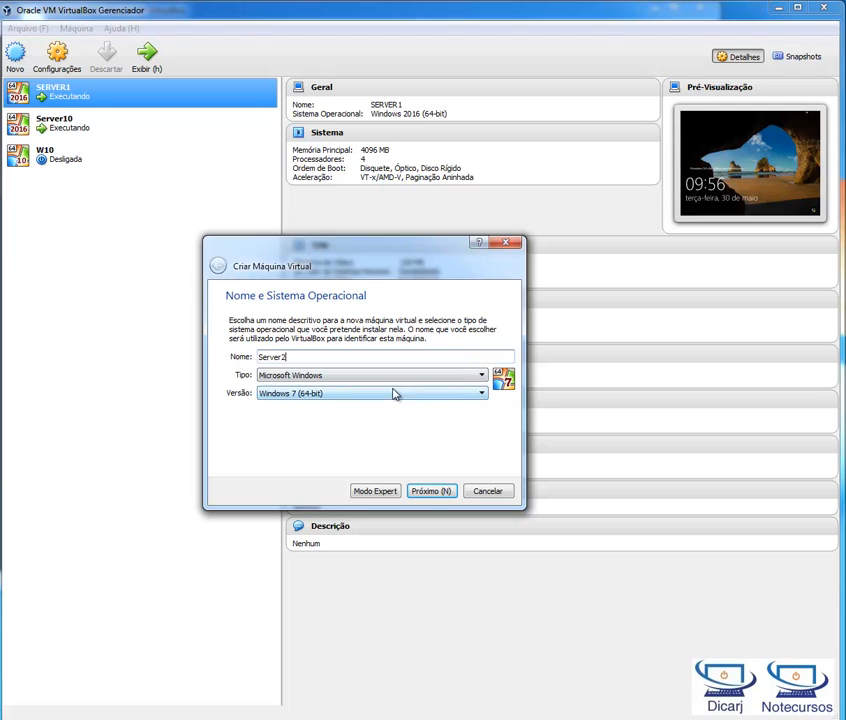
Step: Set the Server2 operating system version to Windows 2016 (64-bit) and proceed to the memory size page
{"action": "left_click", "coordinate": [345, 393]}
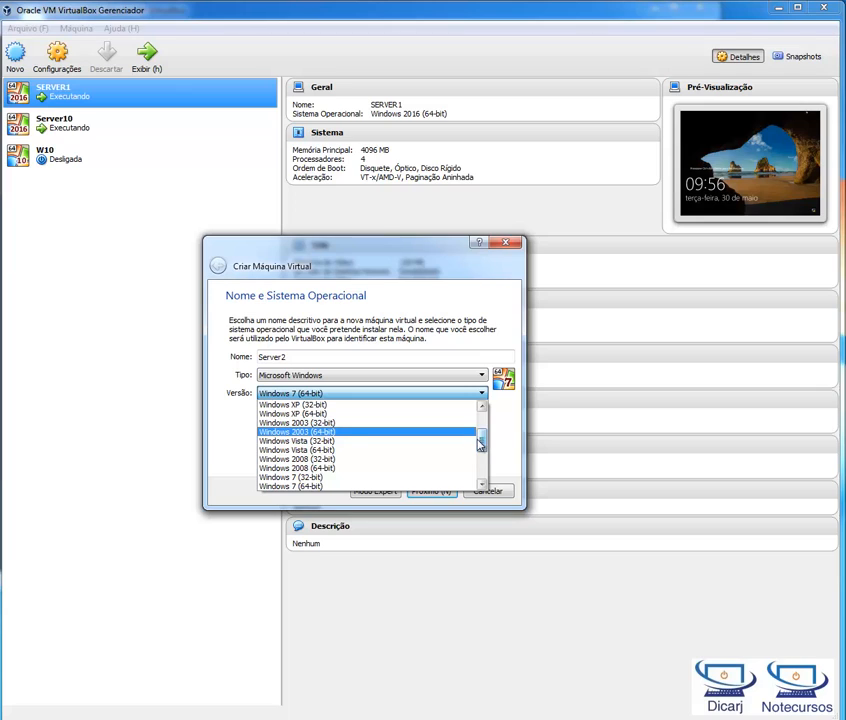
{"action": "scroll", "coordinate": [465, 440], "scroll_direction": "down", "scroll_amount": 1}
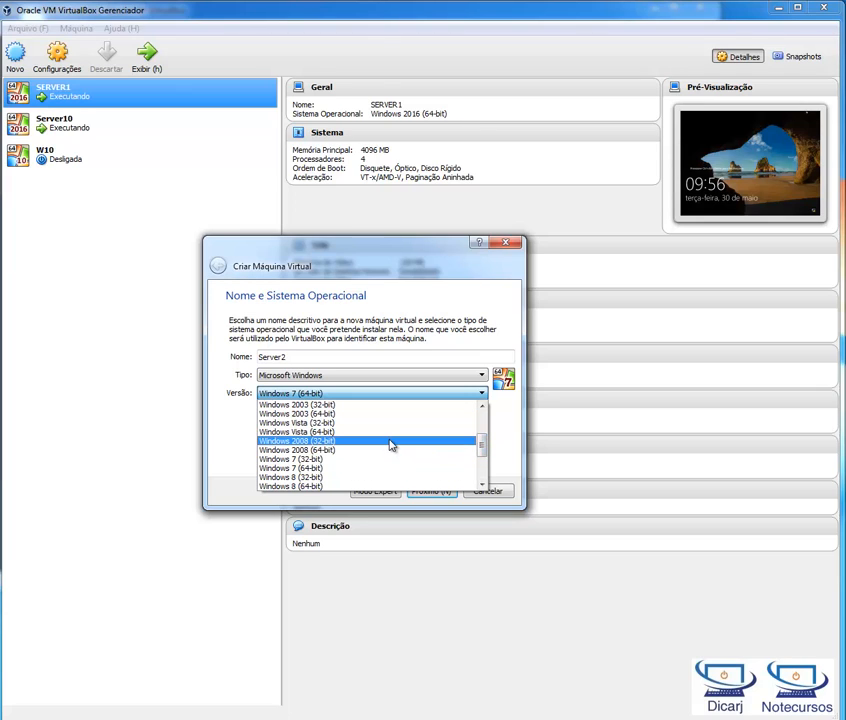
{"action": "scroll", "coordinate": [415, 453], "scroll_direction": "down", "scroll_amount": 2}
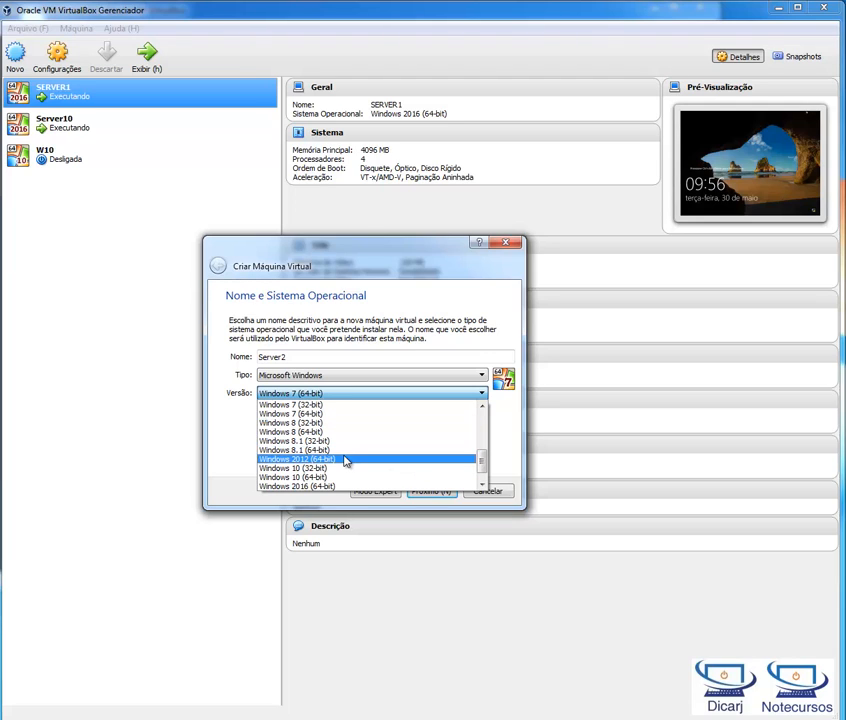
{"action": "scroll", "coordinate": [390, 469], "scroll_direction": "down", "scroll_amount": 1}
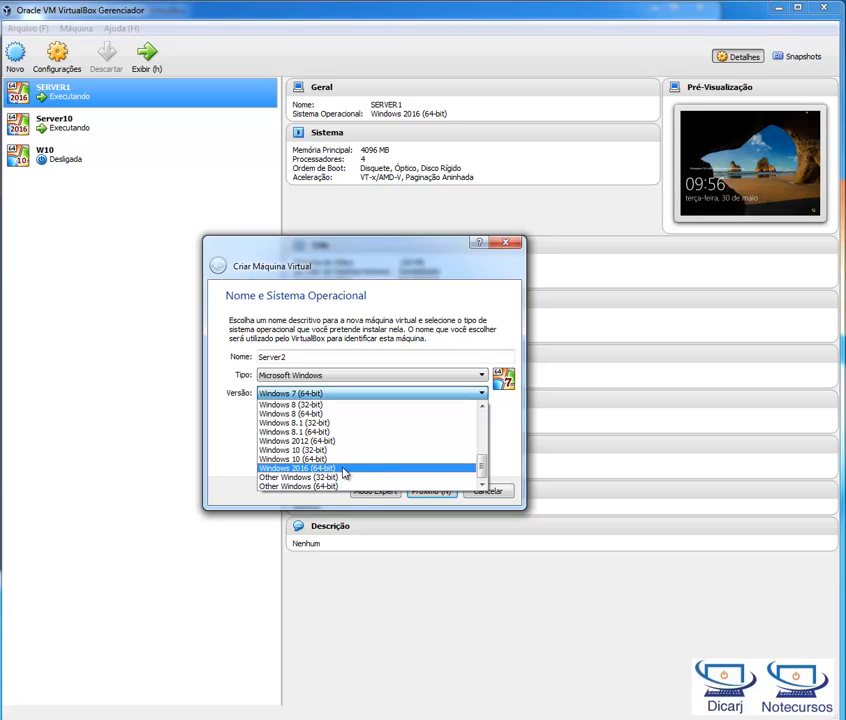
{"action": "left_click", "coordinate": [343, 469]}
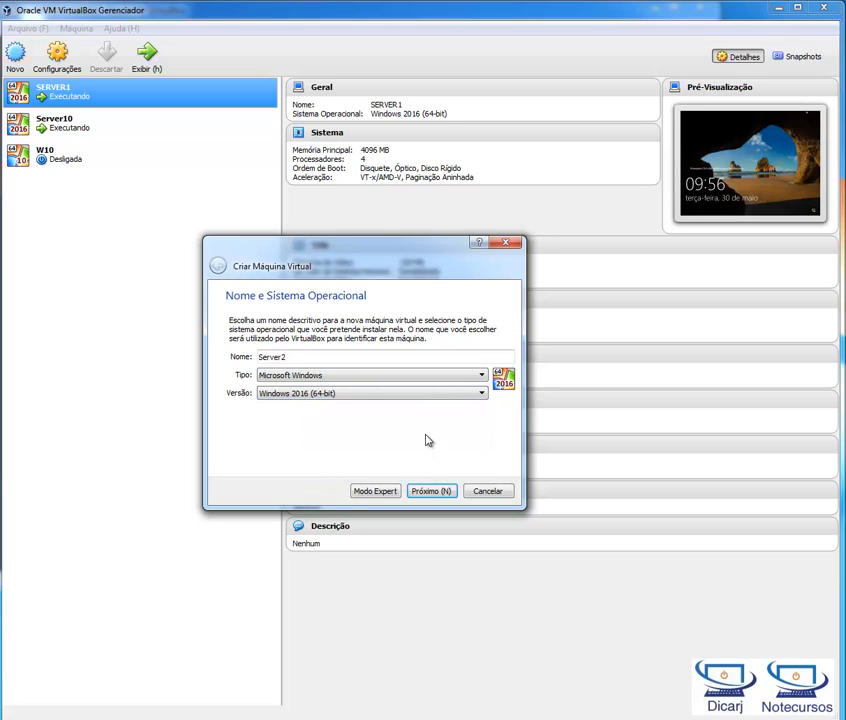
{"action": "left_click", "coordinate": [390, 400]}
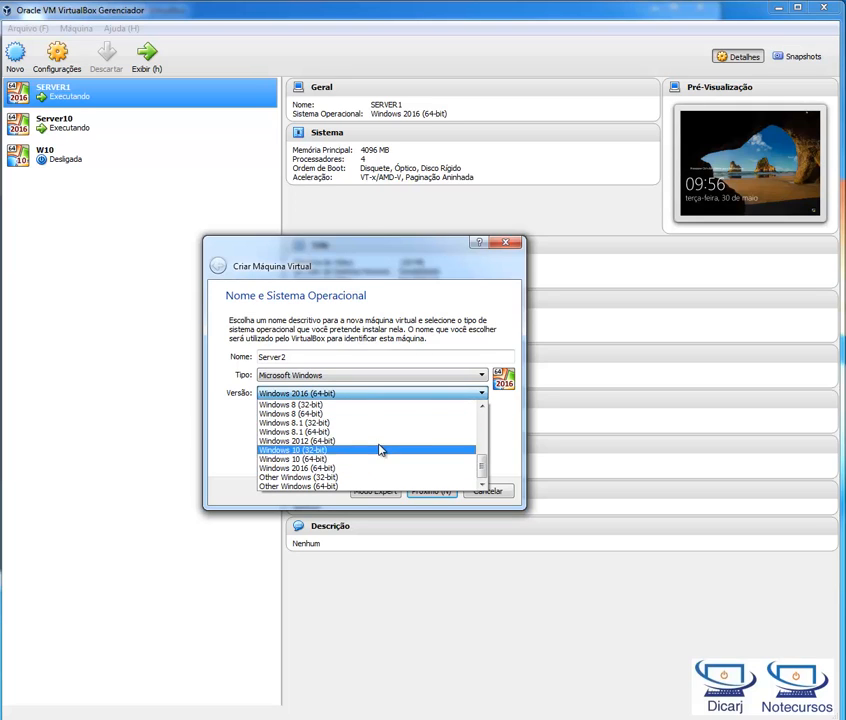
{"action": "left_click", "coordinate": [408, 327]}
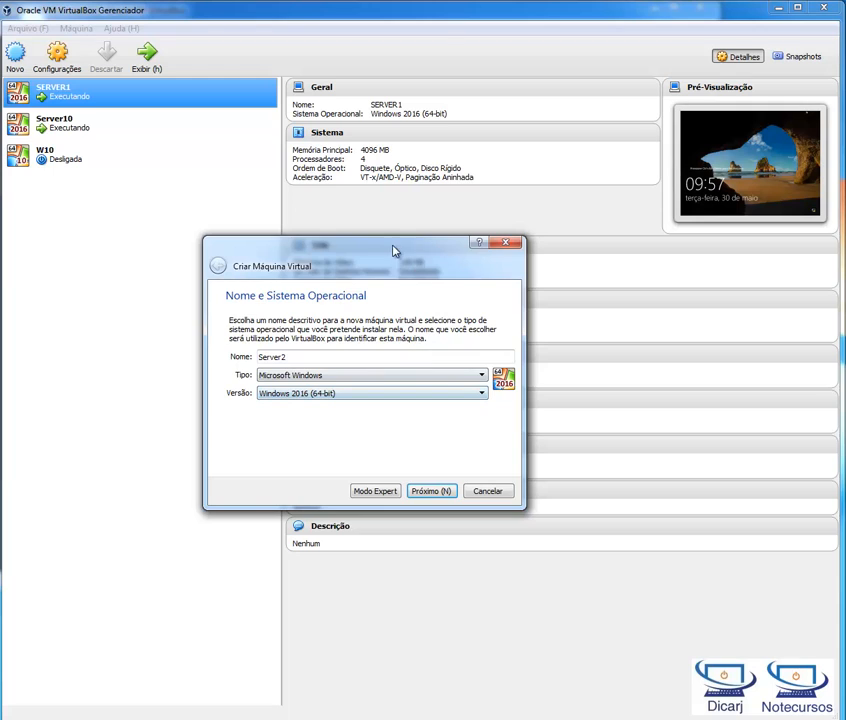
{"action": "left_click_drag", "start_coordinate": [393, 250], "coordinate": [521, 265]}
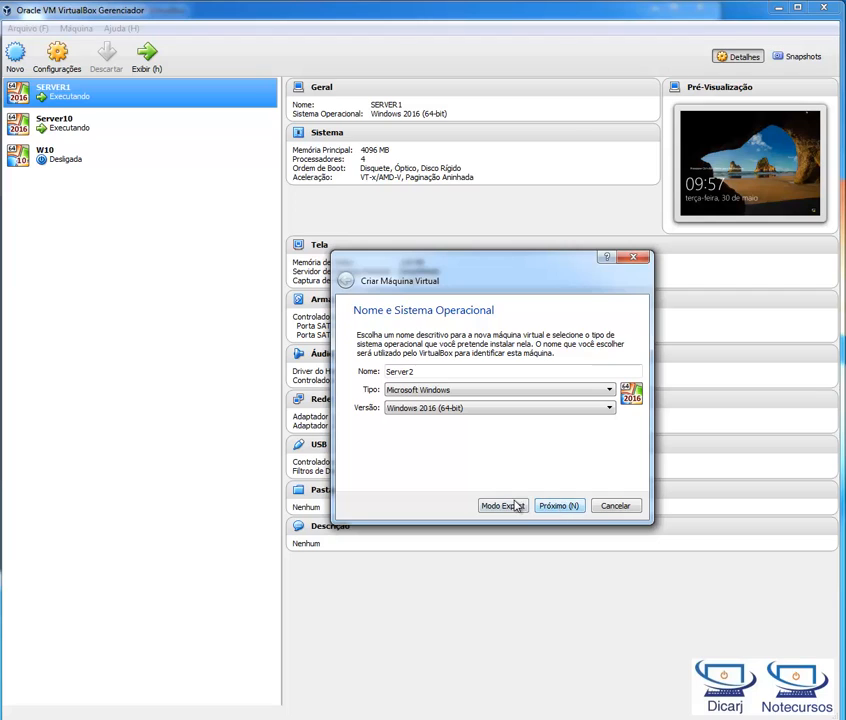
{"action": "left_click", "coordinate": [570, 512]}
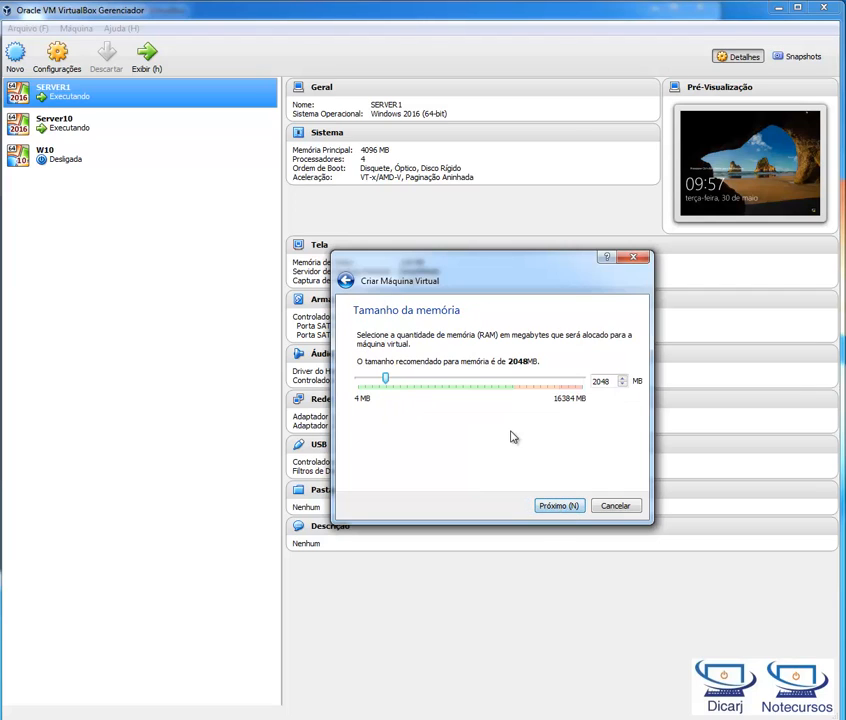
Step: Examine the host's total, cached and available physical memory in Windows Task Manager, and minimise it
{"action": "left_click_drag", "start_coordinate": [617, 386], "coordinate": [582, 385]}
{"action": "key", "text": "ctrl+shift+Escape"}
{"action": "left_click_drag", "start_coordinate": [500, 301], "coordinate": [160, 223]}
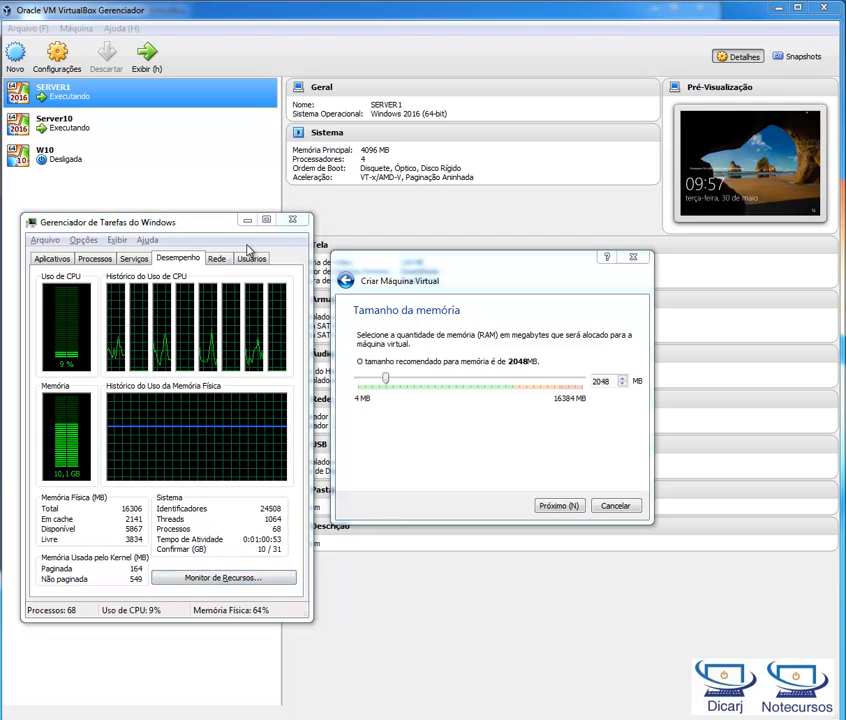
{"action": "left_click", "coordinate": [247, 246]}
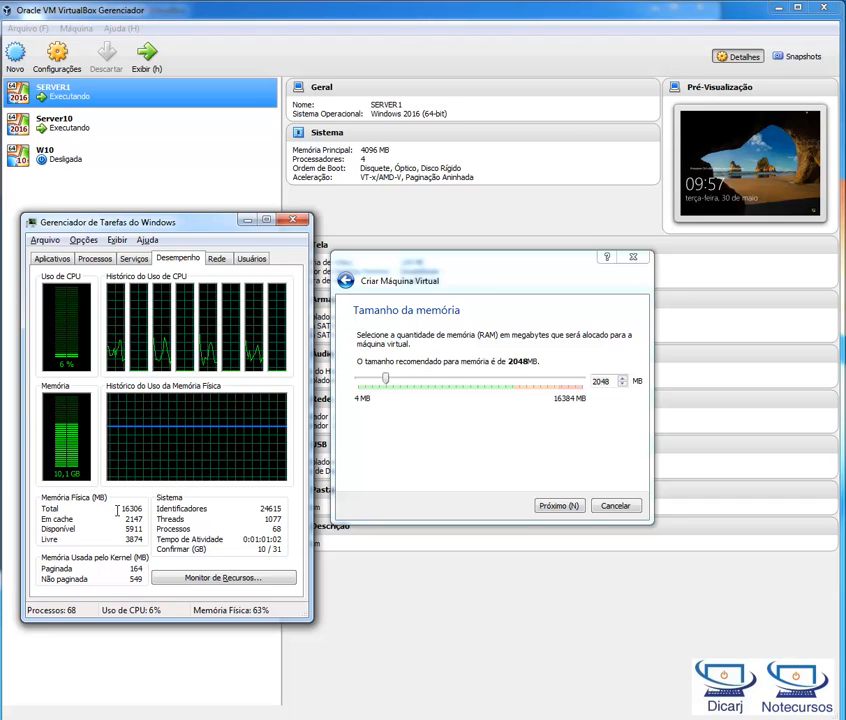
{"action": "left_click_drag", "start_coordinate": [122, 508], "coordinate": [146, 511]}
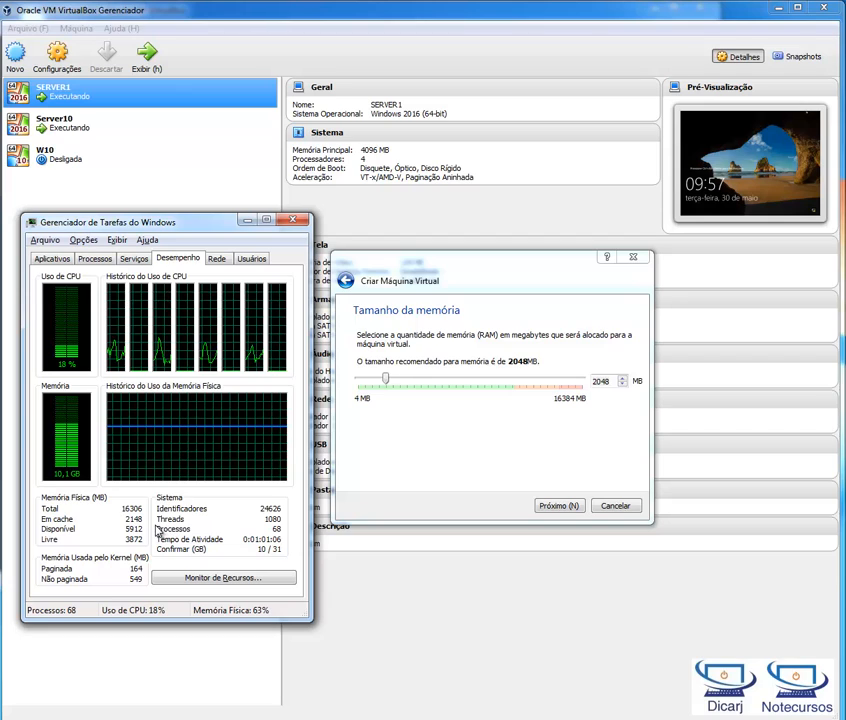
{"action": "left_click_drag", "start_coordinate": [125, 519], "coordinate": [149, 519]}
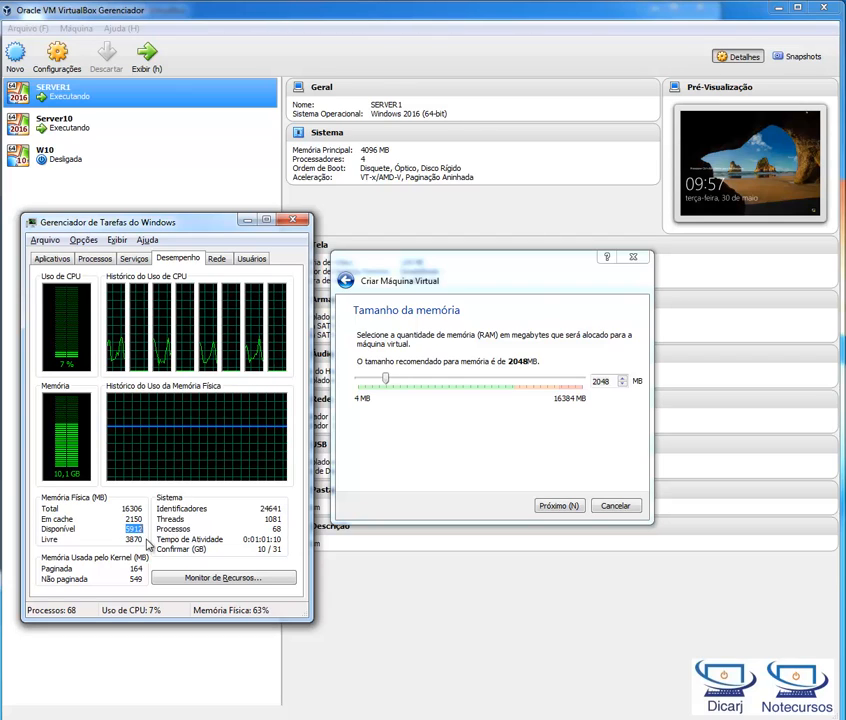
{"action": "left_click", "coordinate": [247, 221]}
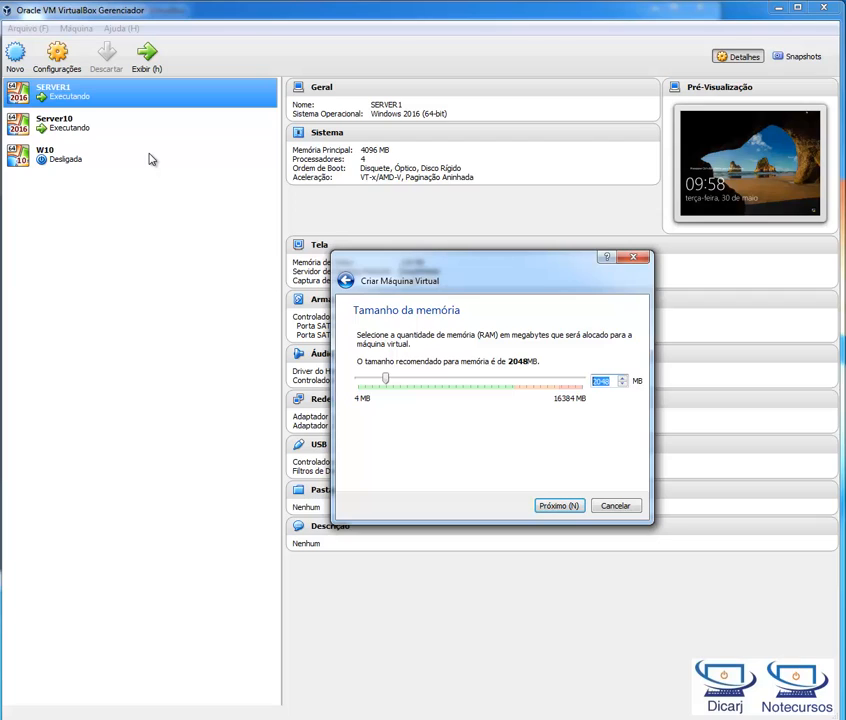
Step: Check the host's installed RAM in the Windows system information, and return to the new machine's memory size page
{"action": "left_click", "coordinate": [613, 381]}
{"action": "left_click_drag", "start_coordinate": [613, 381], "coordinate": [570, 386]}
{"action": "key", "text": "super+Pause"}
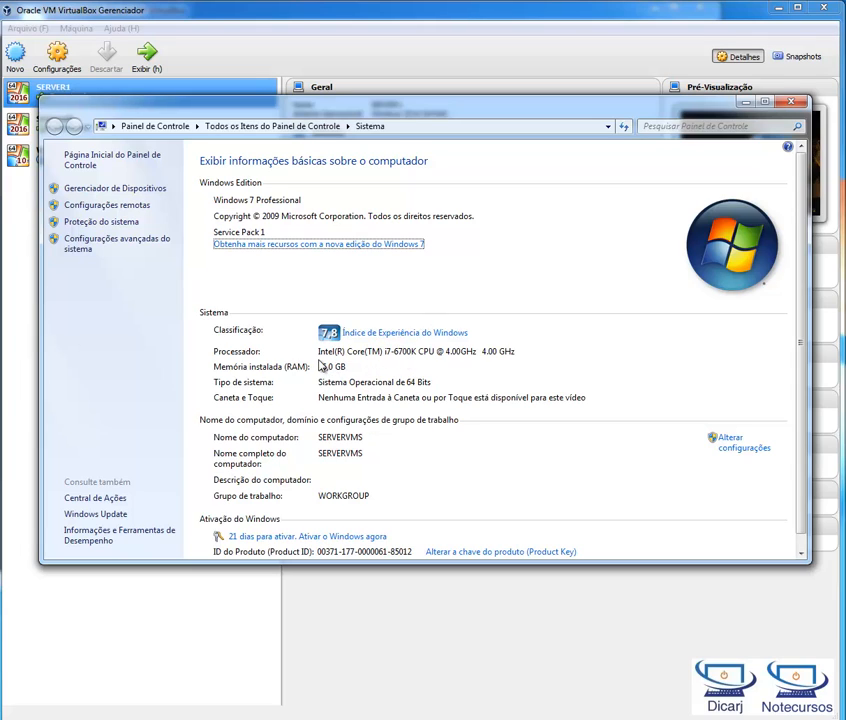
{"action": "left_click", "coordinate": [791, 102]}
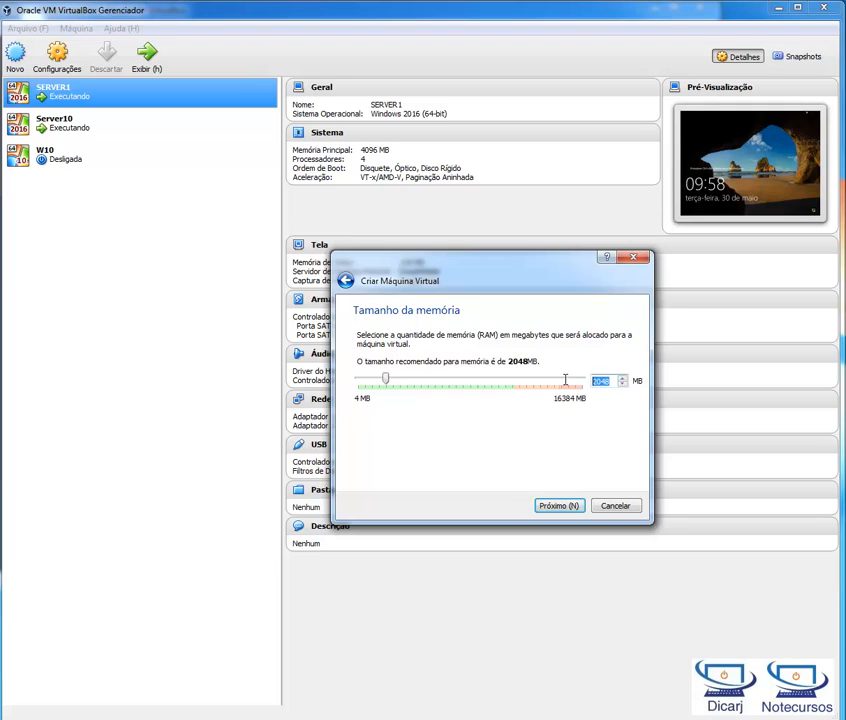
{"action": "left_click_drag", "start_coordinate": [517, 269], "coordinate": [545, 260]}
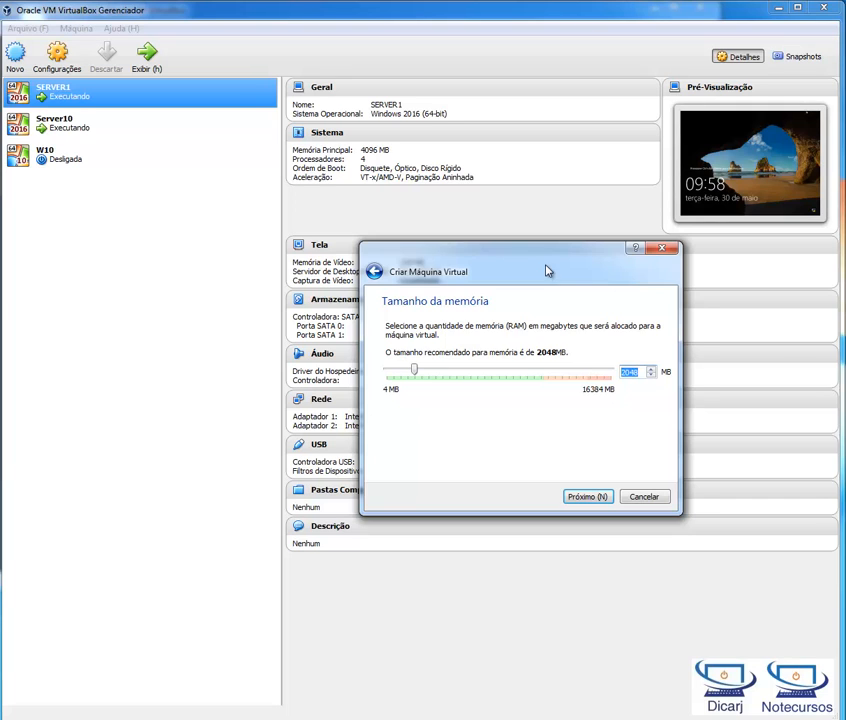
{"action": "left_click_drag", "start_coordinate": [547, 270], "coordinate": [534, 301]}
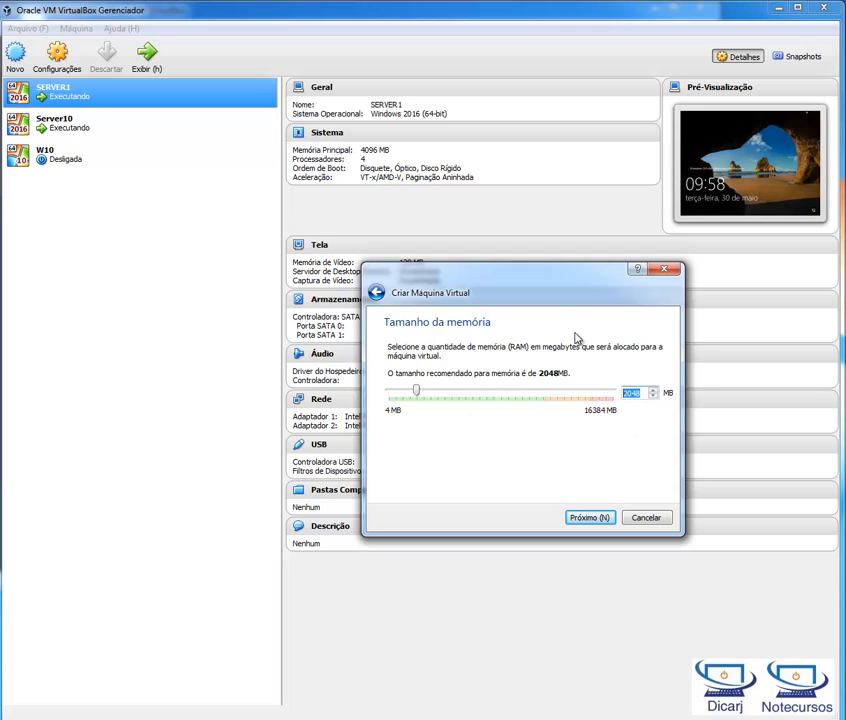
Step: Recheck the host's memory usage in Windows Task Manager, keep the machine's memory at 2048 MB, and proceed to the hard disk page
{"action": "left_click_drag", "start_coordinate": [558, 292], "coordinate": [587, 325]}
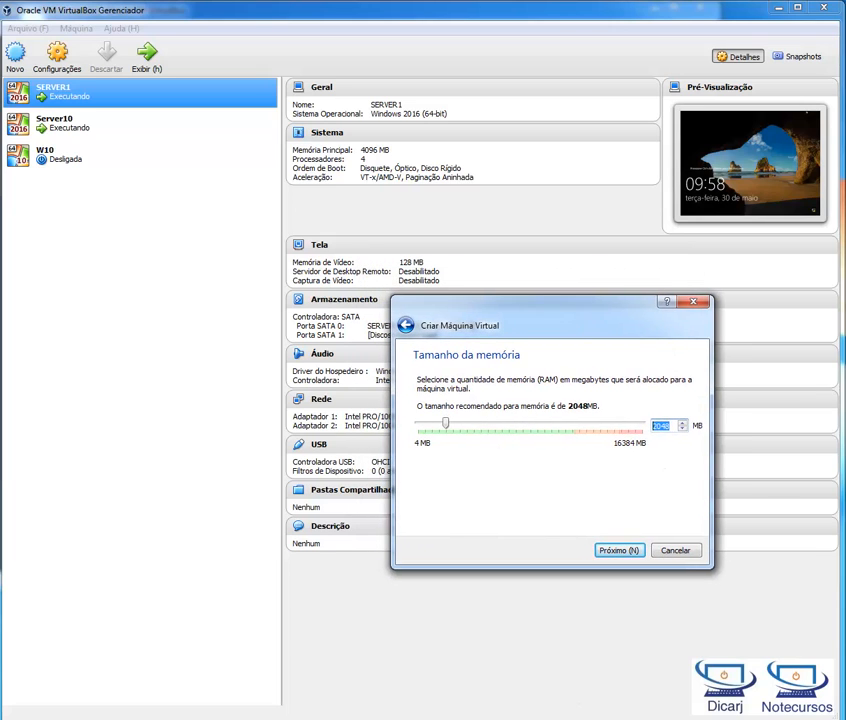
{"action": "key", "text": "ctrl+shift+Escape"}
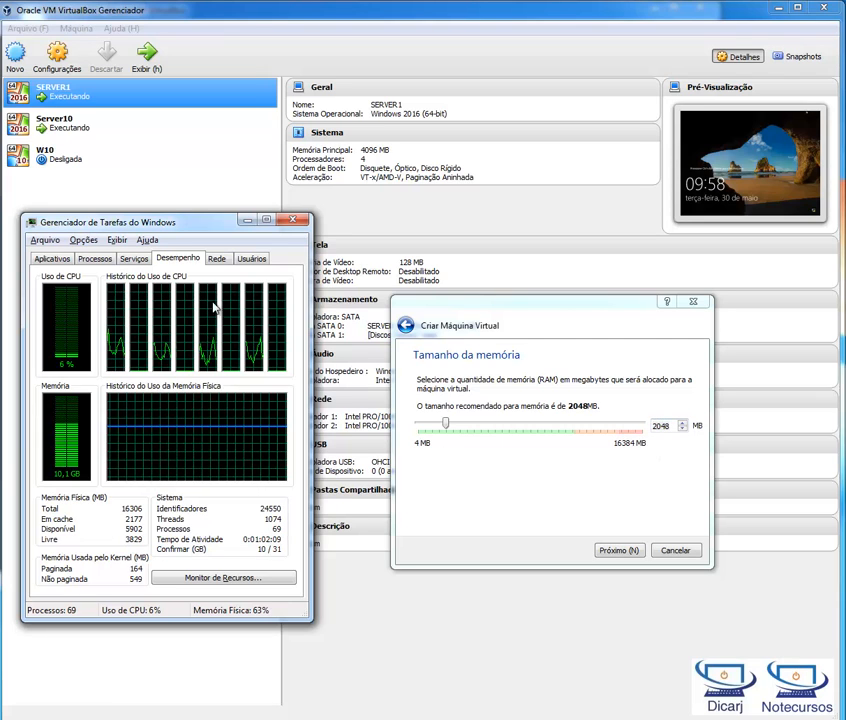
{"action": "left_click", "coordinate": [247, 224]}
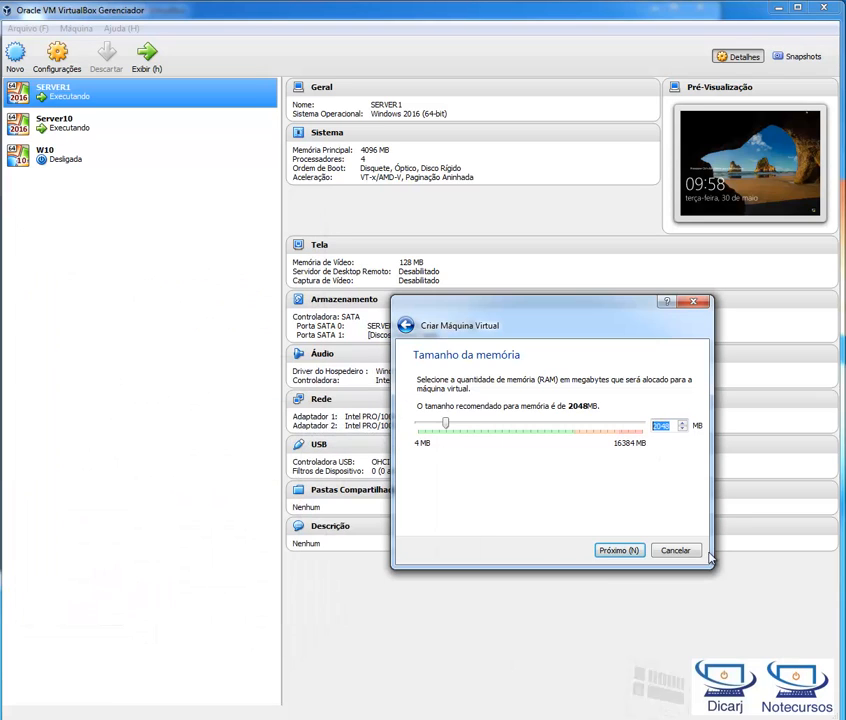
{"action": "left_click", "coordinate": [625, 550]}
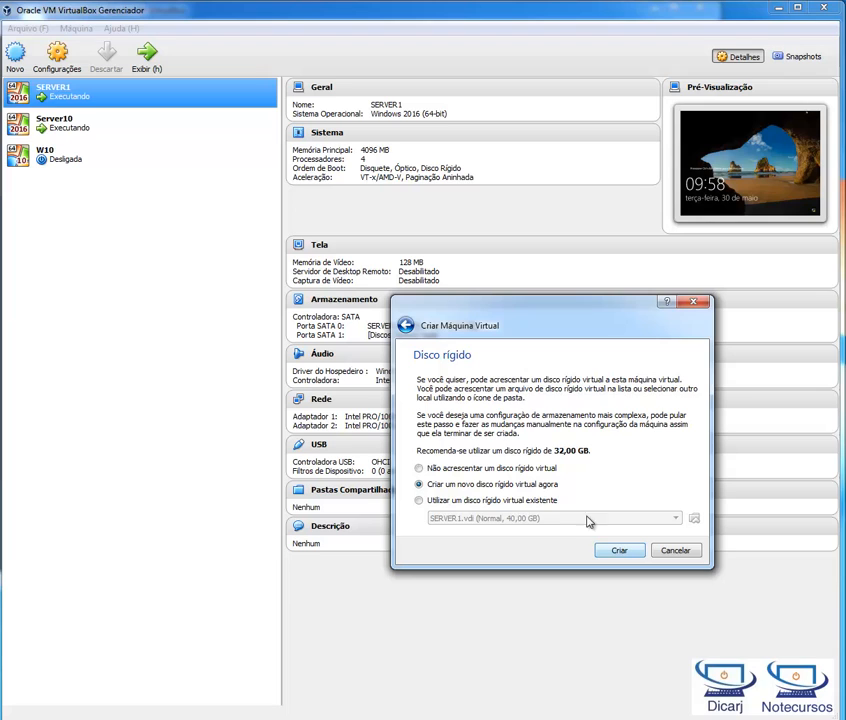
Step: Create a new virtual hard disk of type VDI (VirtualBox Disk Image) and select the Tamanho Fixo storage option
{"action": "left_click", "coordinate": [633, 553]}
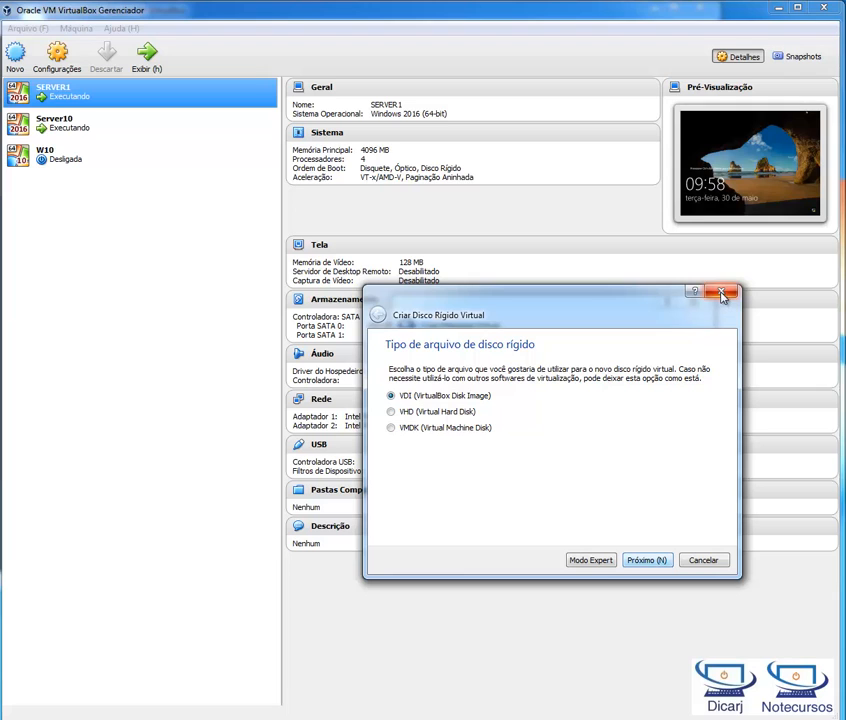
{"action": "left_click", "coordinate": [691, 563]}
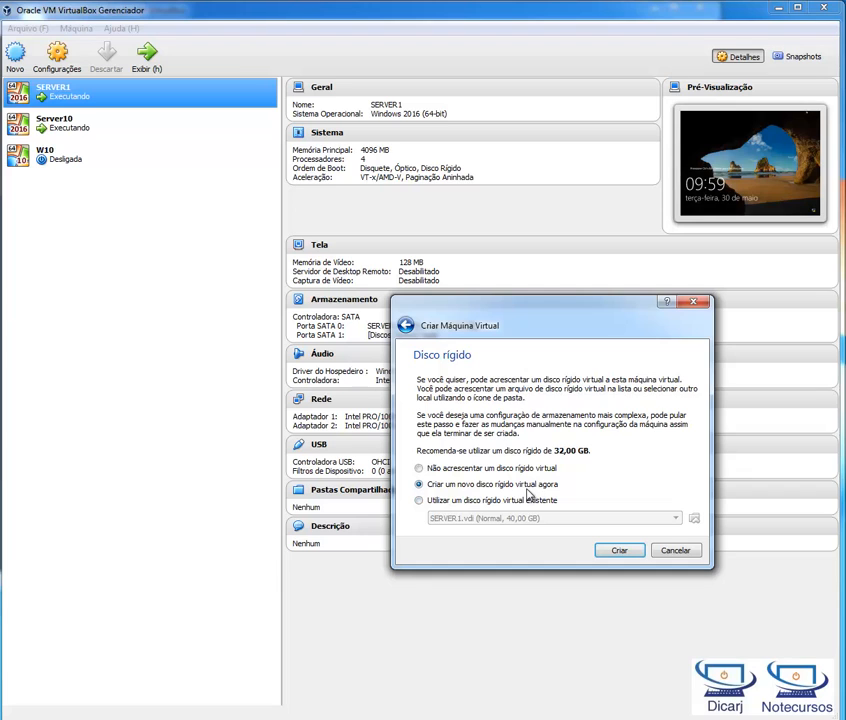
{"action": "left_click", "coordinate": [624, 555]}
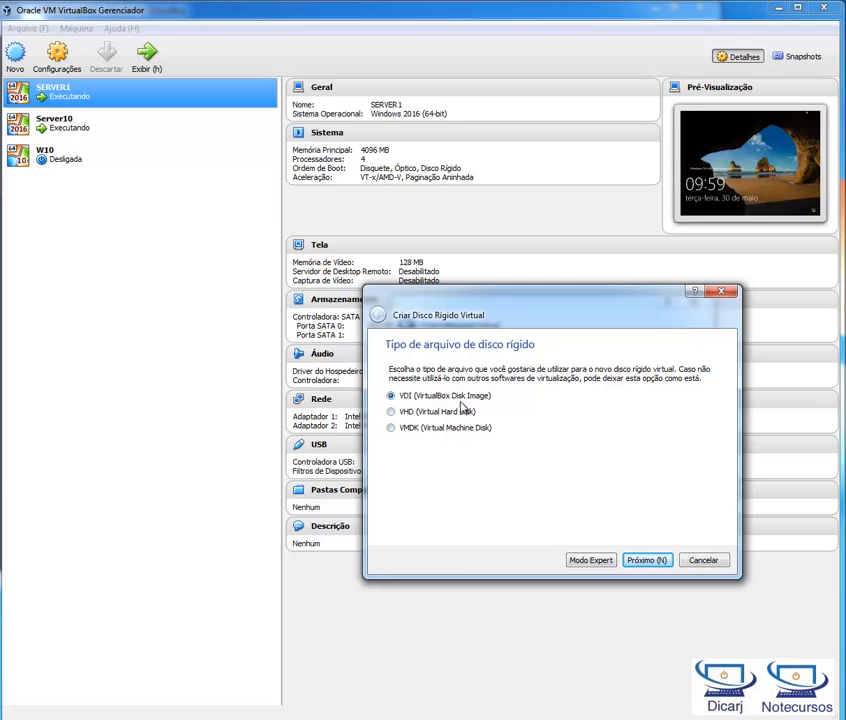
{"action": "left_click", "coordinate": [647, 561]}
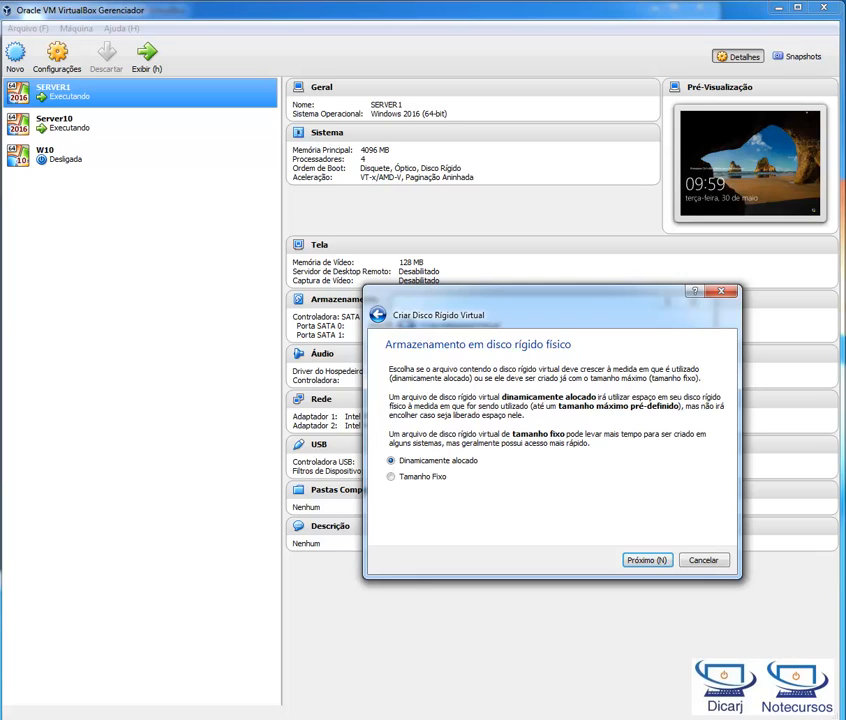
{"action": "left_click", "coordinate": [439, 481]}
Step: Switch to Windows Explorer, examine the type, size and details of SERVER1's Virtual Disk Image in C:\VMS-VIRTUALBOX\SERVER1, and close the folder window
{"action": "key", "text": "super+e"}
{"action": "left_click_drag", "start_coordinate": [508, 207], "coordinate": [2, 215]}
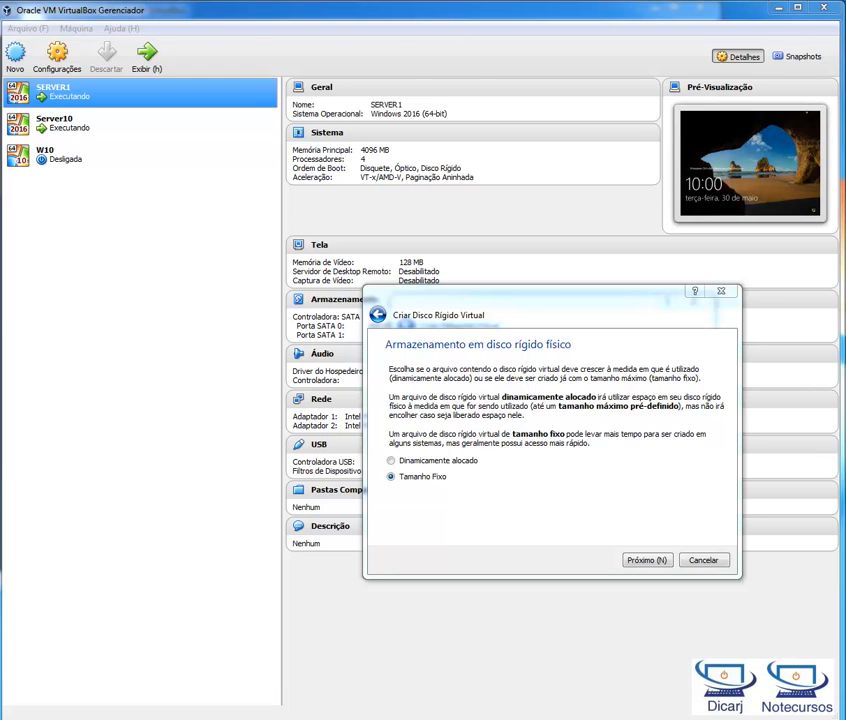
{"action": "left_click_drag", "start_coordinate": [843, 262], "coordinate": [424, 241]}
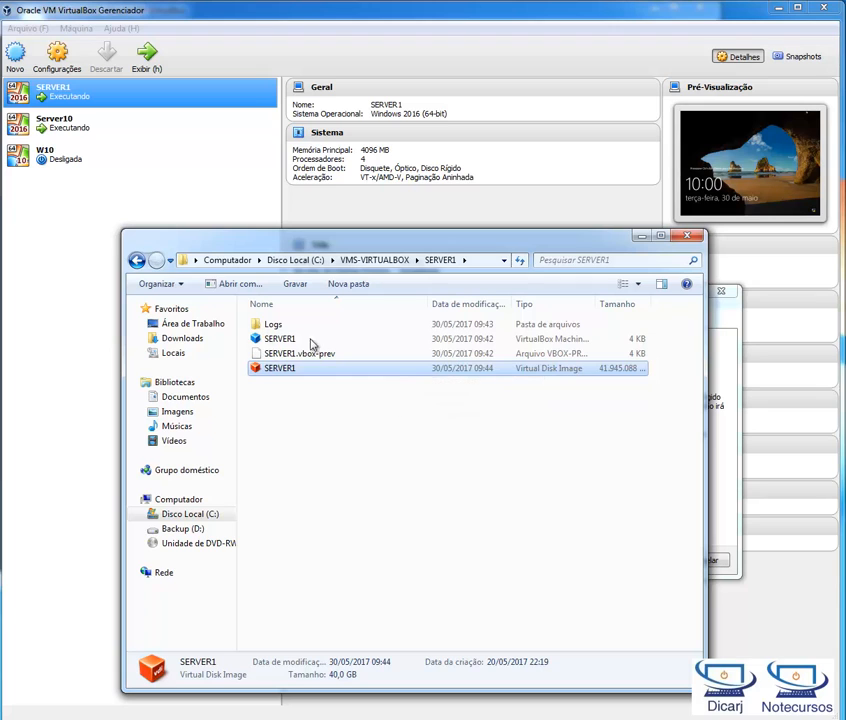
{"action": "right_click", "coordinate": [293, 368]}
{"action": "left_click", "coordinate": [360, 577]}
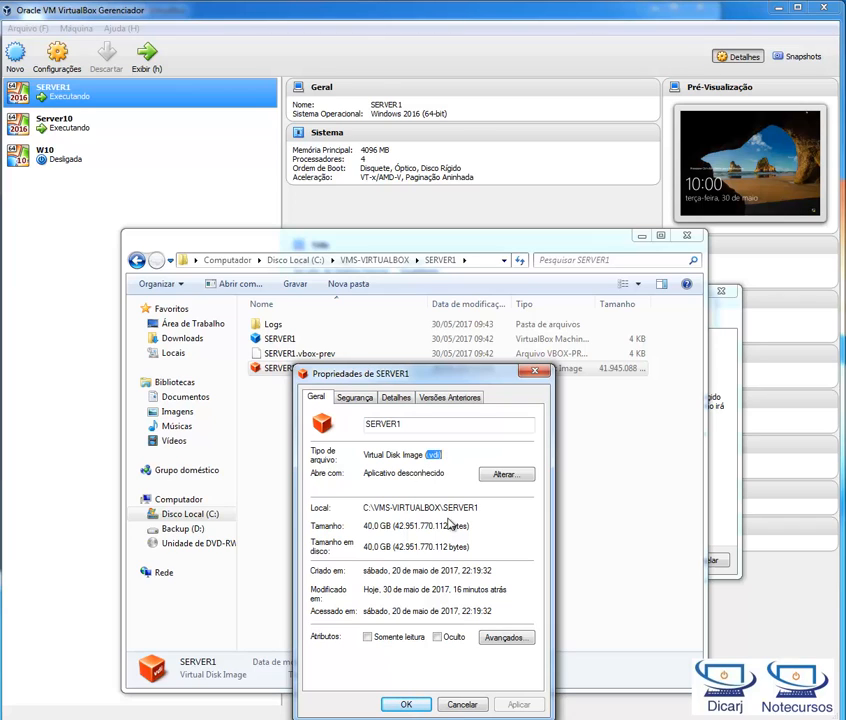
{"action": "left_click", "coordinate": [358, 398]}
{"action": "left_click", "coordinate": [396, 398]}
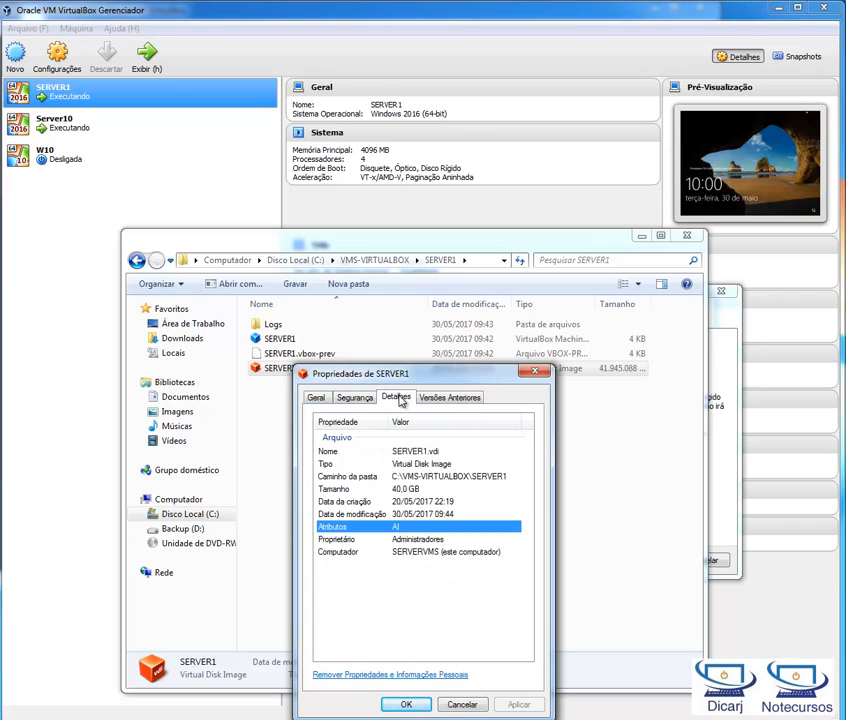
{"action": "left_click", "coordinate": [416, 489]}
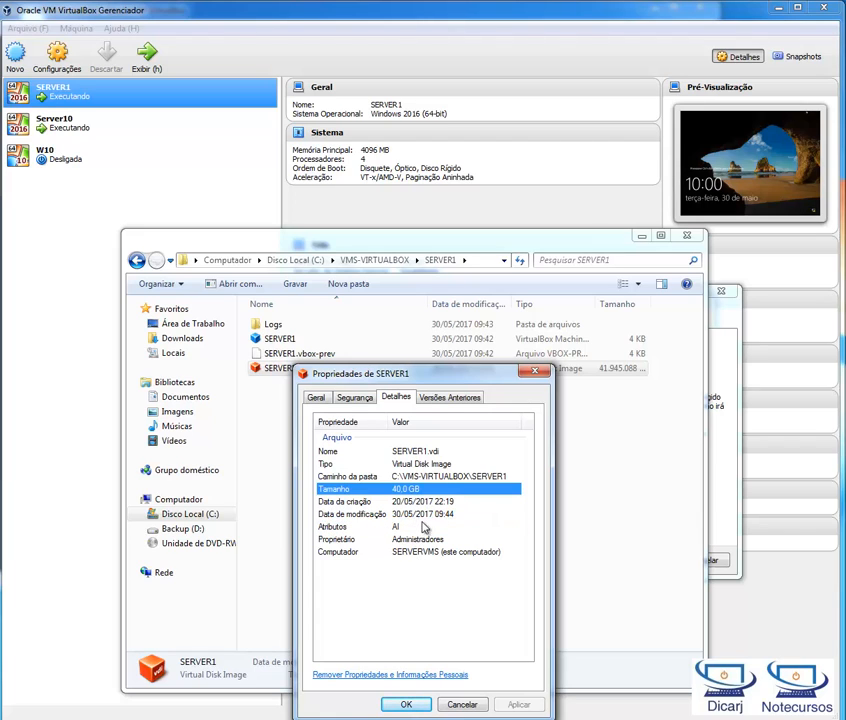
{"action": "left_click", "coordinate": [450, 397]}
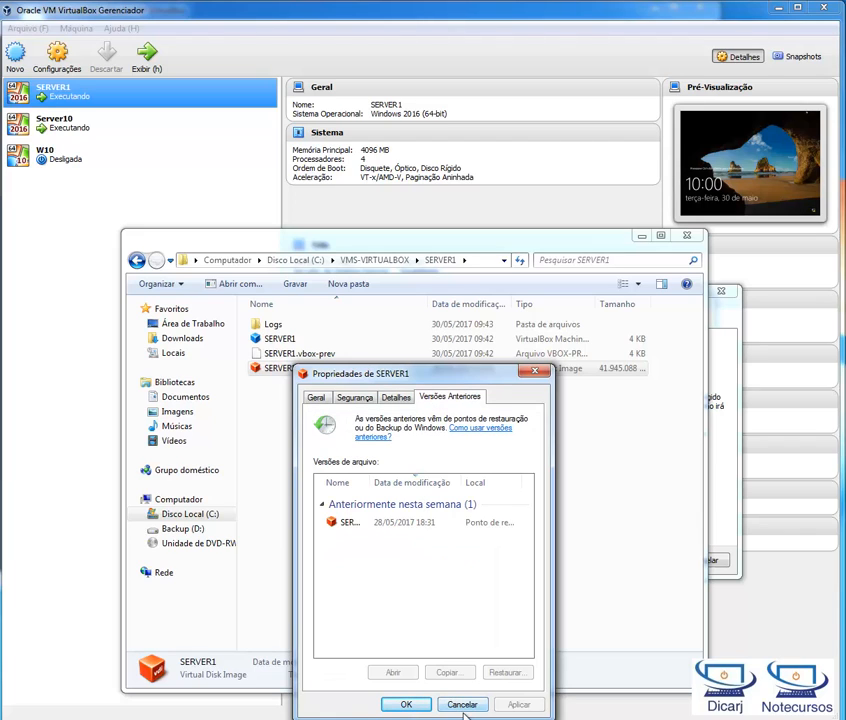
{"action": "left_click", "coordinate": [462, 704]}
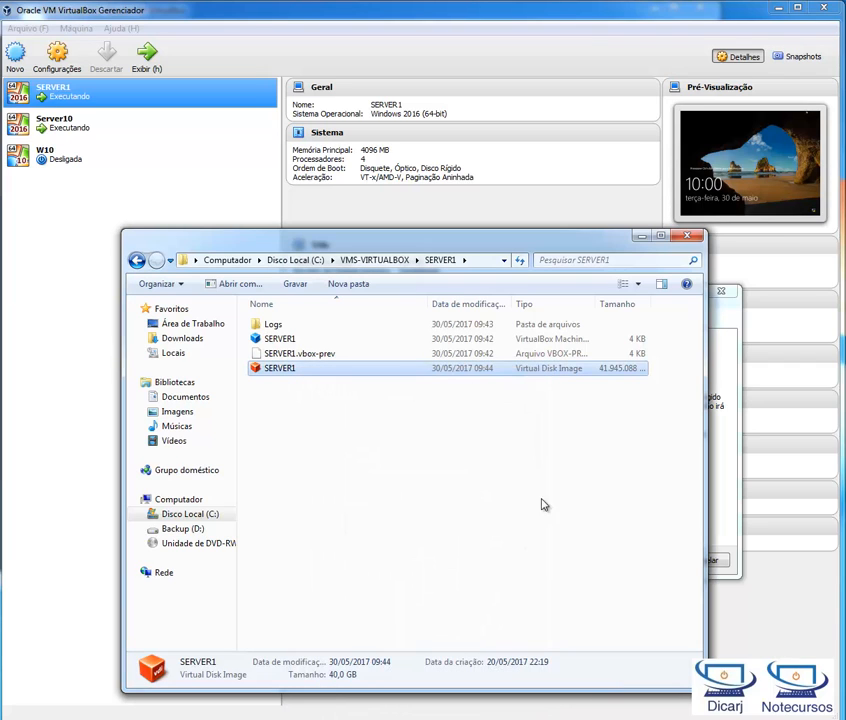
{"action": "left_click", "coordinate": [687, 236]}
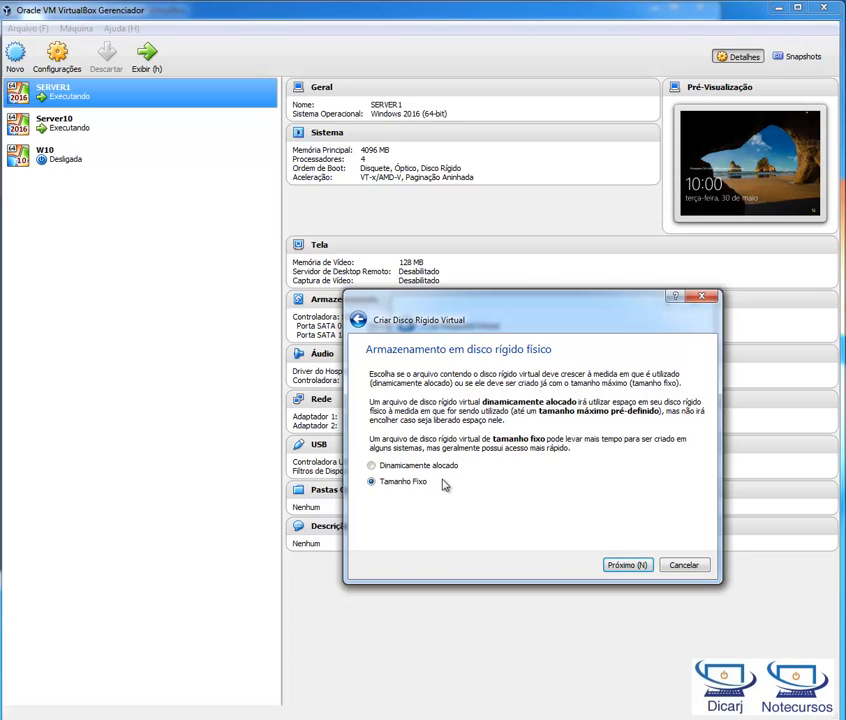
Step: Make the virtual disk dynamically allocated, set its size to 2,00 TB, and create it as Server2
{"action": "left_click", "coordinate": [440, 467]}
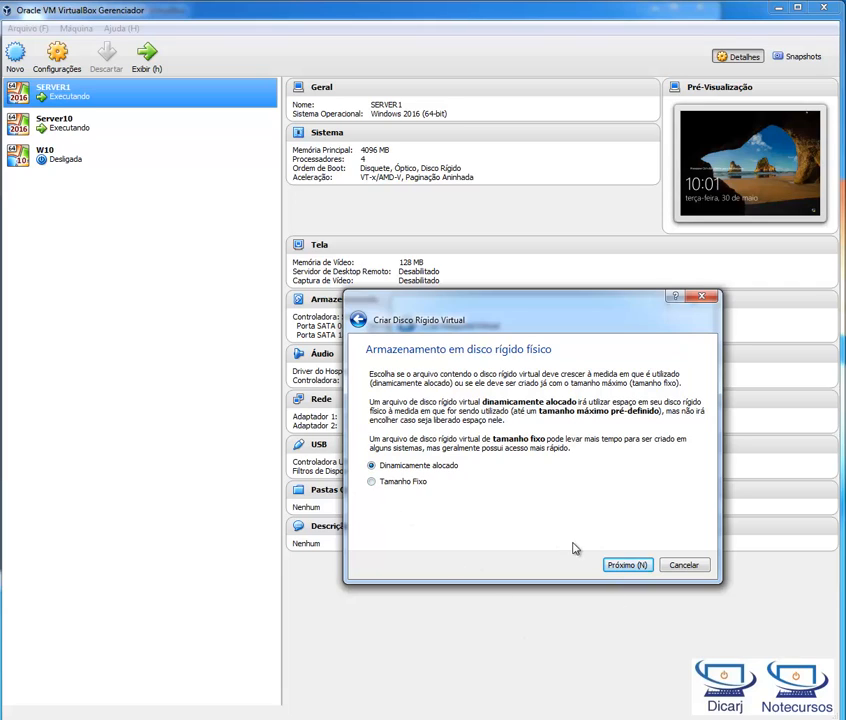
{"action": "left_click", "coordinate": [630, 566]}
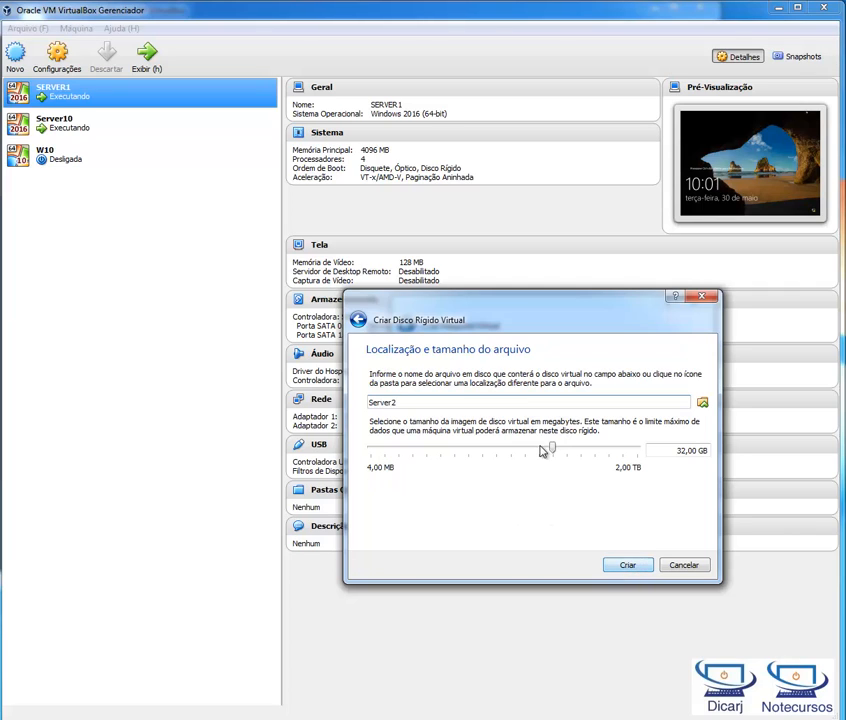
{"action": "double_click", "coordinate": [408, 401]}
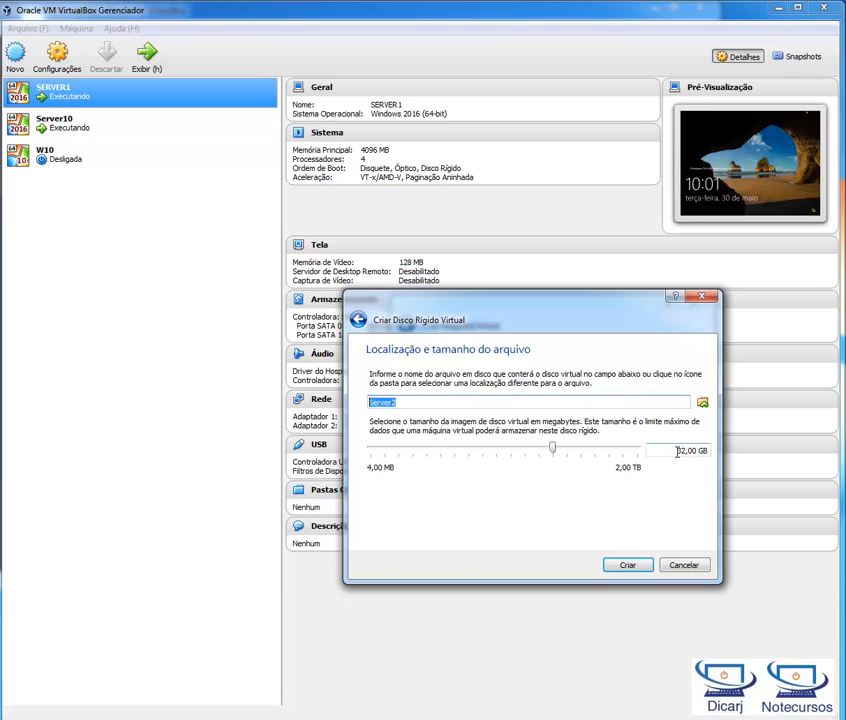
{"action": "left_click_drag", "start_coordinate": [679, 452], "coordinate": [706, 452]}
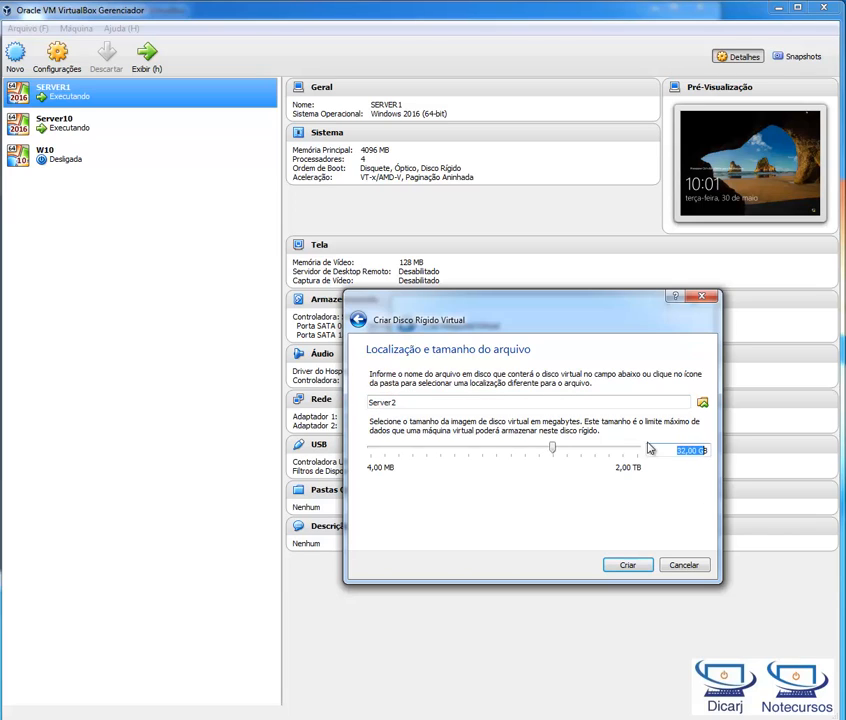
{"action": "left_click_drag", "start_coordinate": [554, 449], "coordinate": [655, 548]}
{"action": "left_click", "coordinate": [640, 566]}
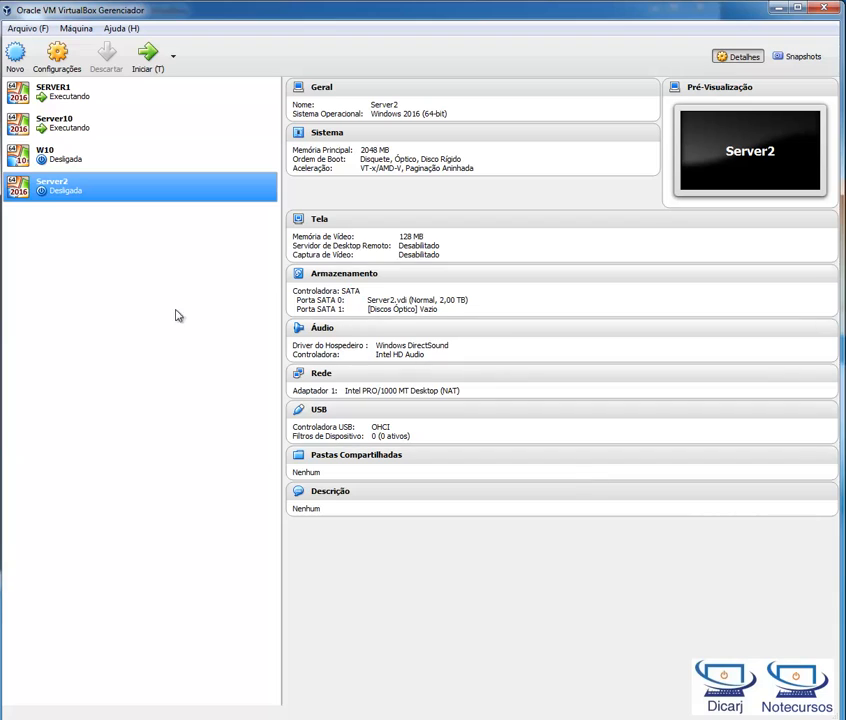
Step: Start the Server2 virtual machine without choosing a startup disk, and dismiss the keyboard capture notice
{"action": "double_click", "coordinate": [61, 196]}
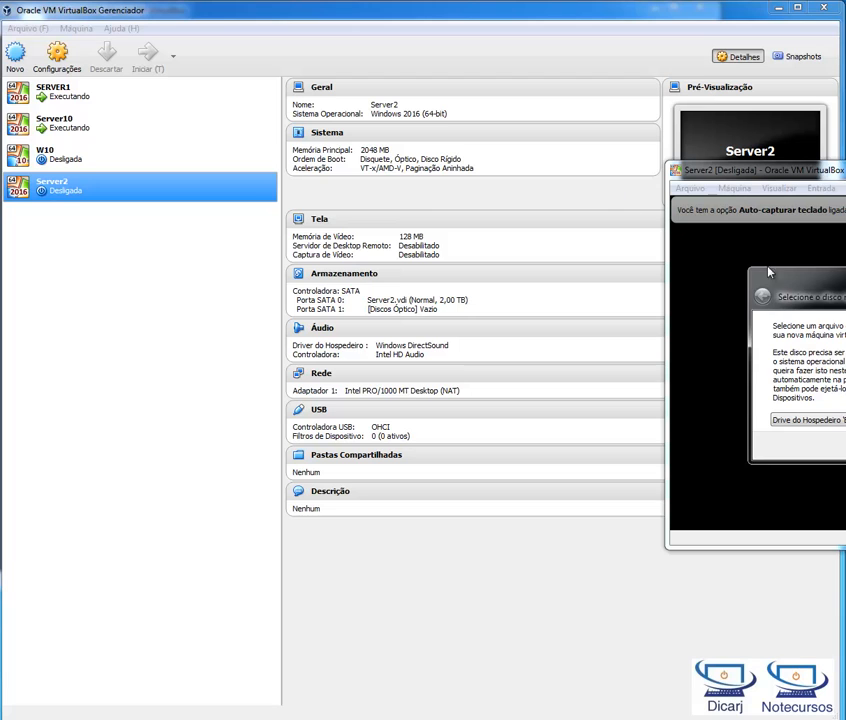
{"action": "key", "text": "Escape"}
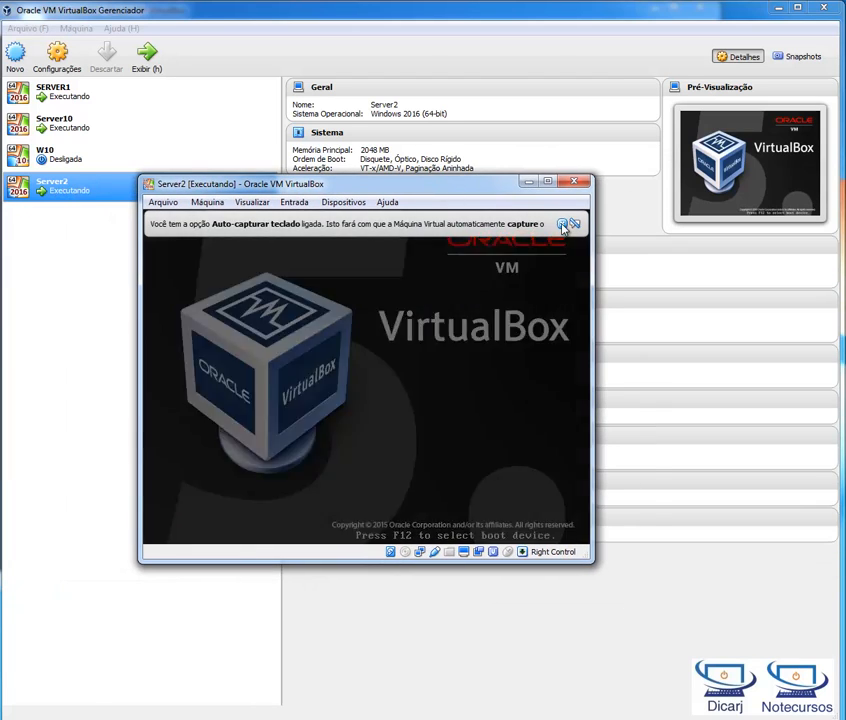
{"action": "left_click", "coordinate": [574, 224]}
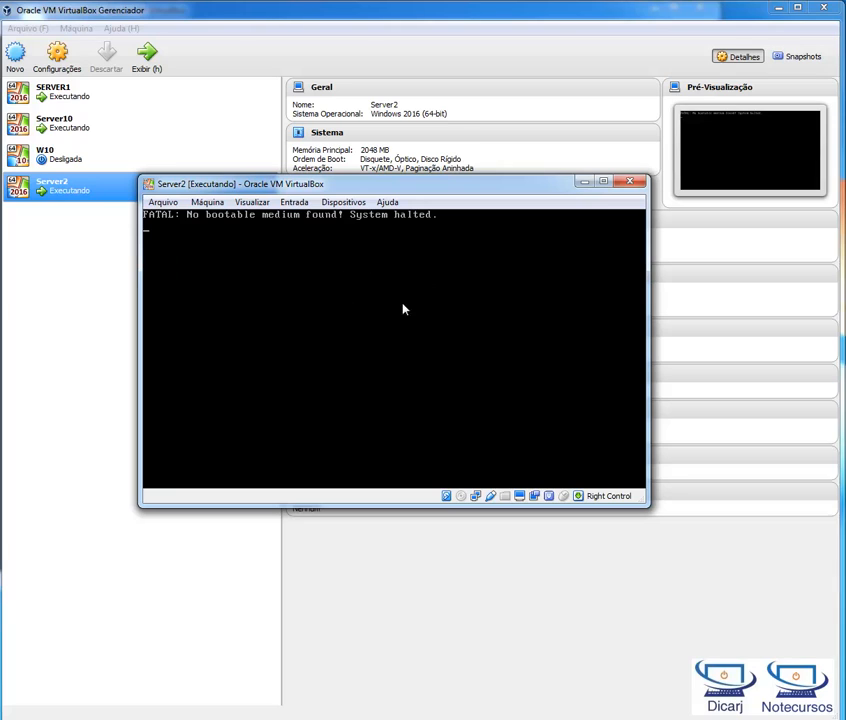
Step: Mount the Windows Server 2016 PT-BR disk image from D:\Sistemas Operacionais in Server2's virtual optical drive
{"action": "left_click", "coordinate": [204, 203]}
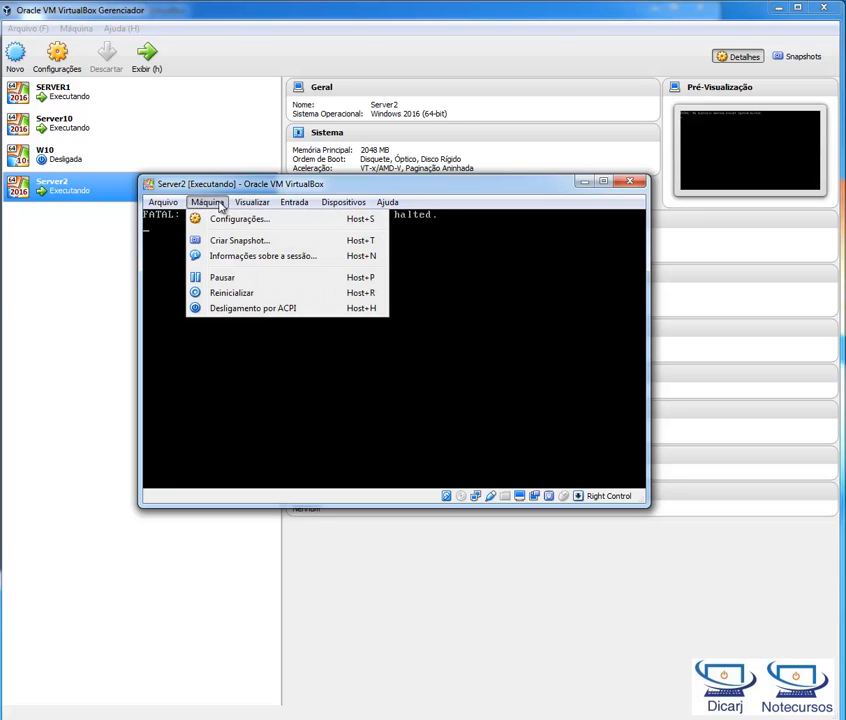
{"action": "mouse_move", "coordinate": [348, 204]}
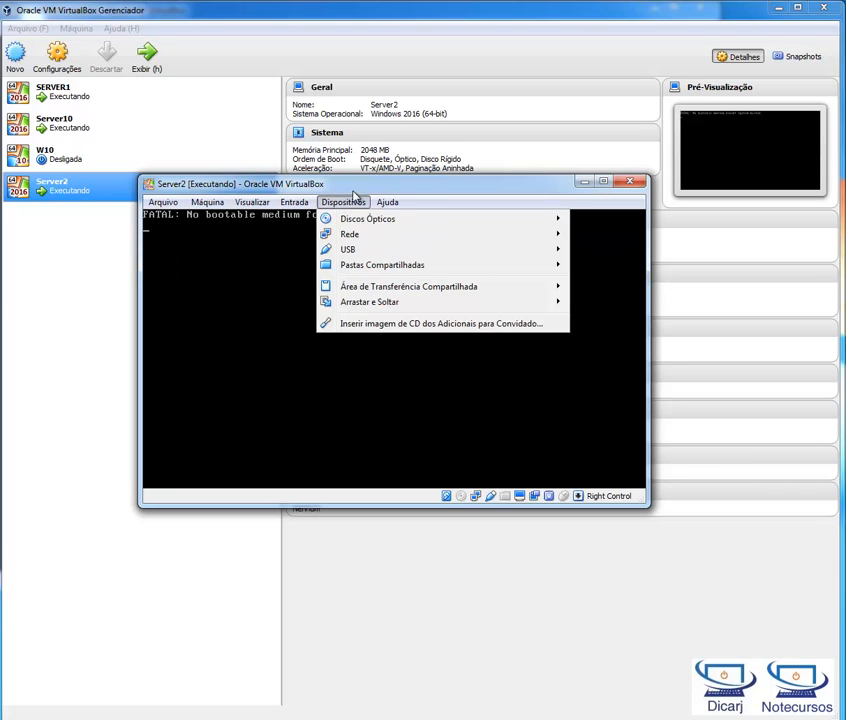
{"action": "mouse_move", "coordinate": [364, 226]}
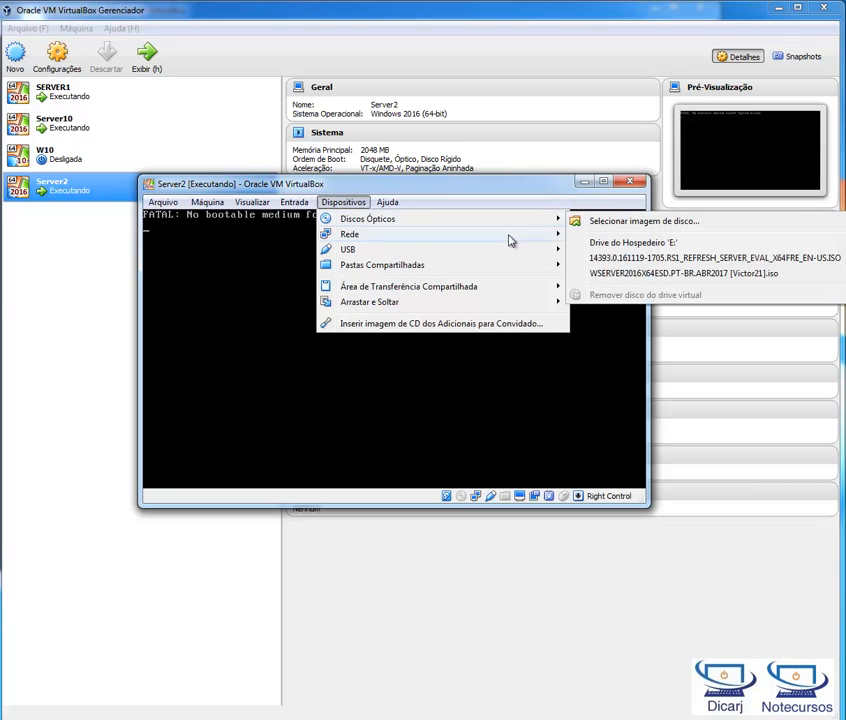
{"action": "left_click", "coordinate": [638, 226]}
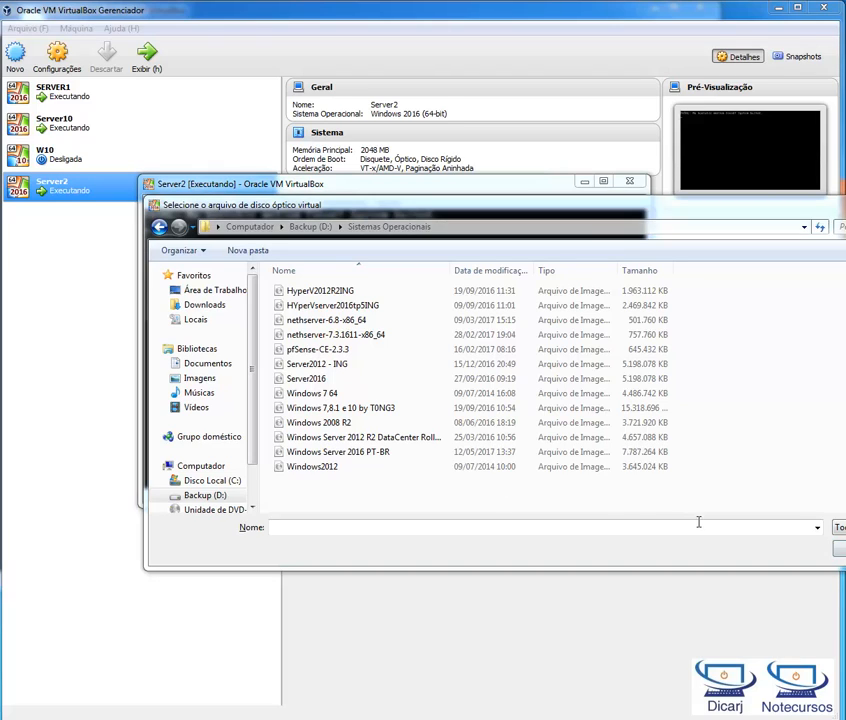
{"action": "left_click", "coordinate": [390, 453]}
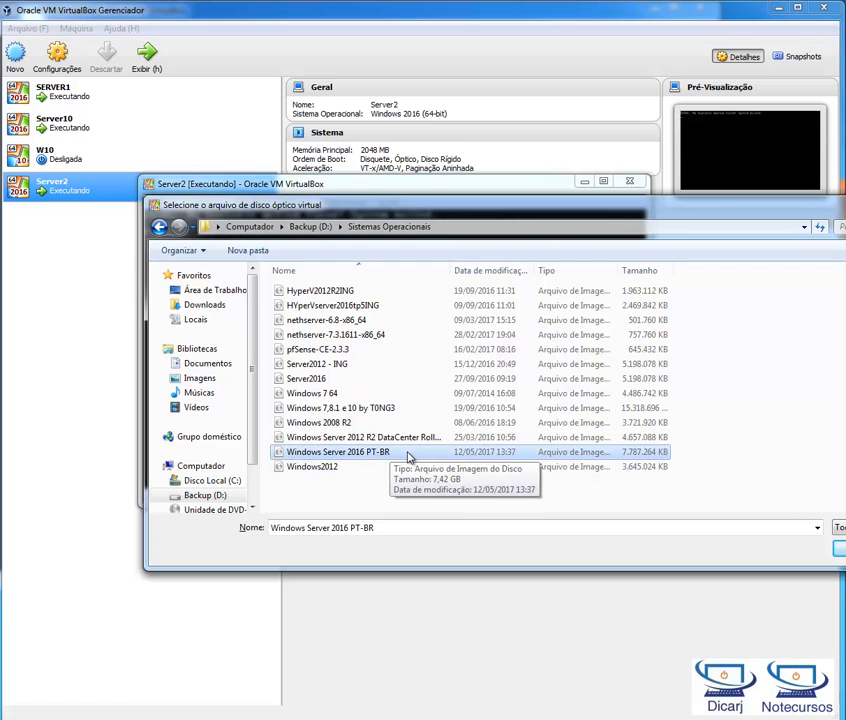
{"action": "double_click", "coordinate": [407, 453]}
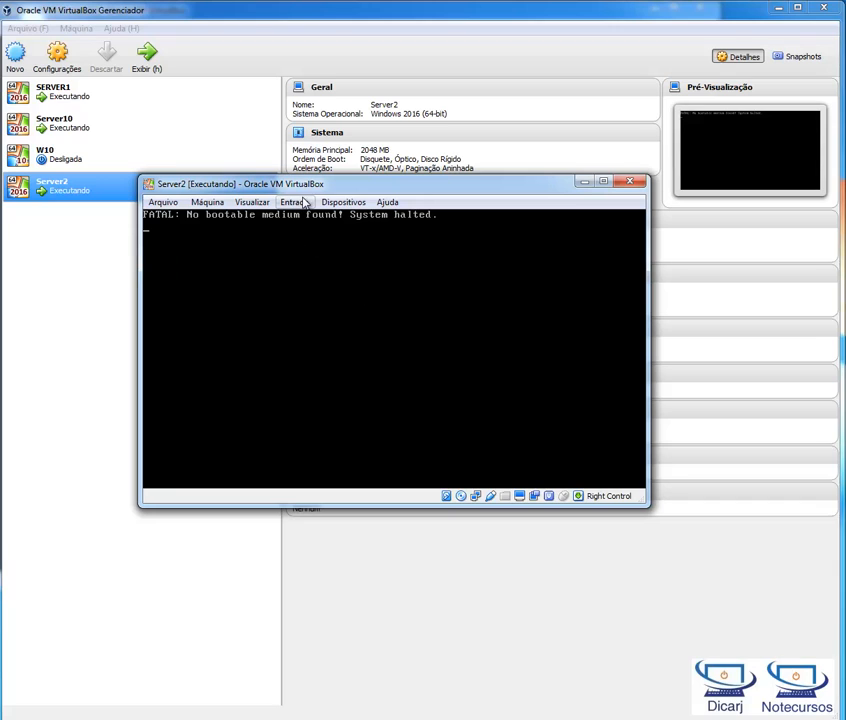
Step: Restart Server2 from the mounted installation image, suppressing further restart confirmations, and dismiss the mouse pointer integration notice
{"action": "left_click", "coordinate": [263, 206]}
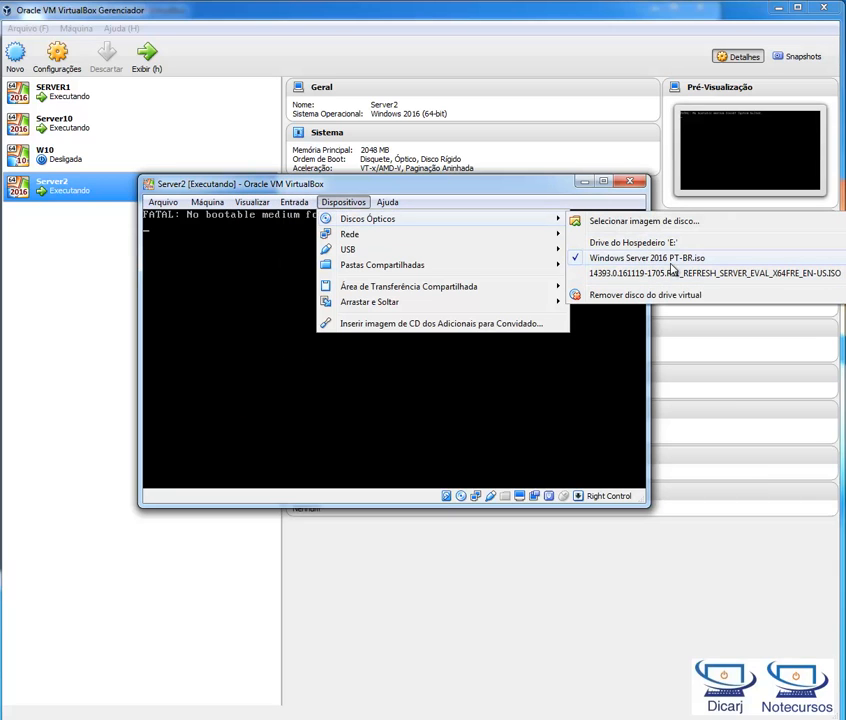
{"action": "mouse_move", "coordinate": [176, 200]}
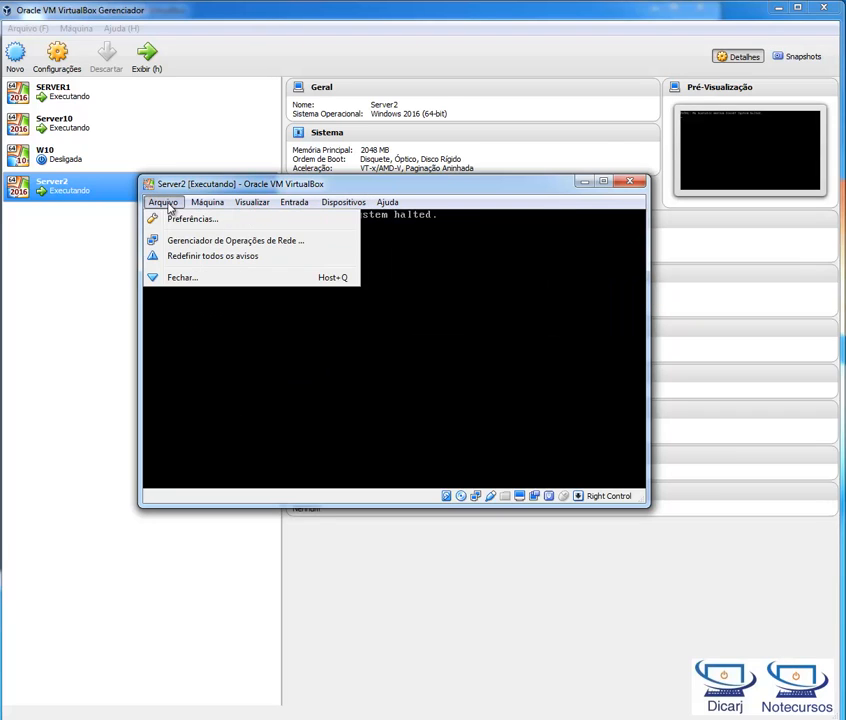
{"action": "mouse_move", "coordinate": [207, 202]}
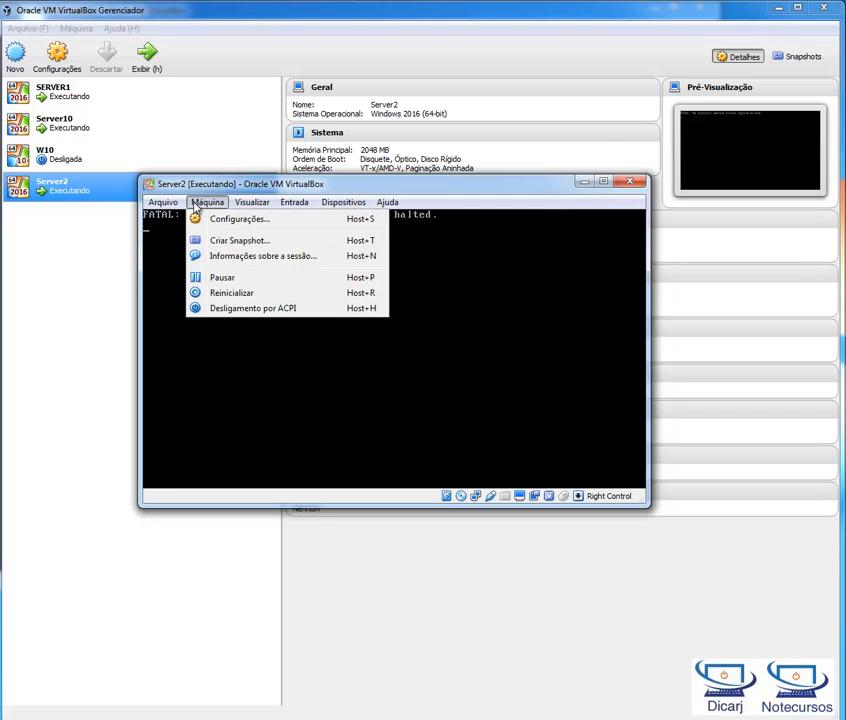
{"action": "left_click", "coordinate": [242, 295]}
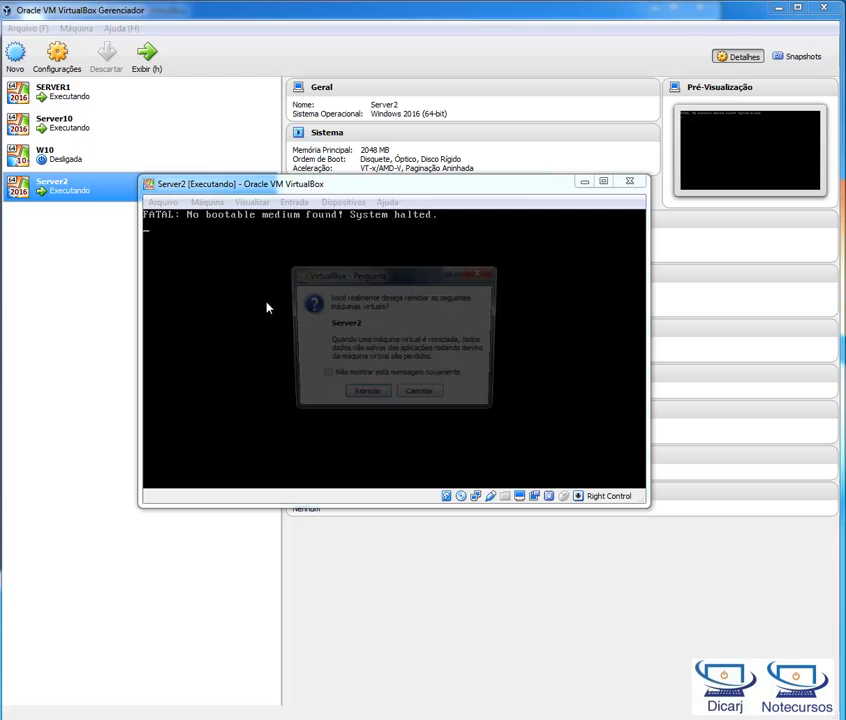
{"action": "left_click", "coordinate": [366, 377]}
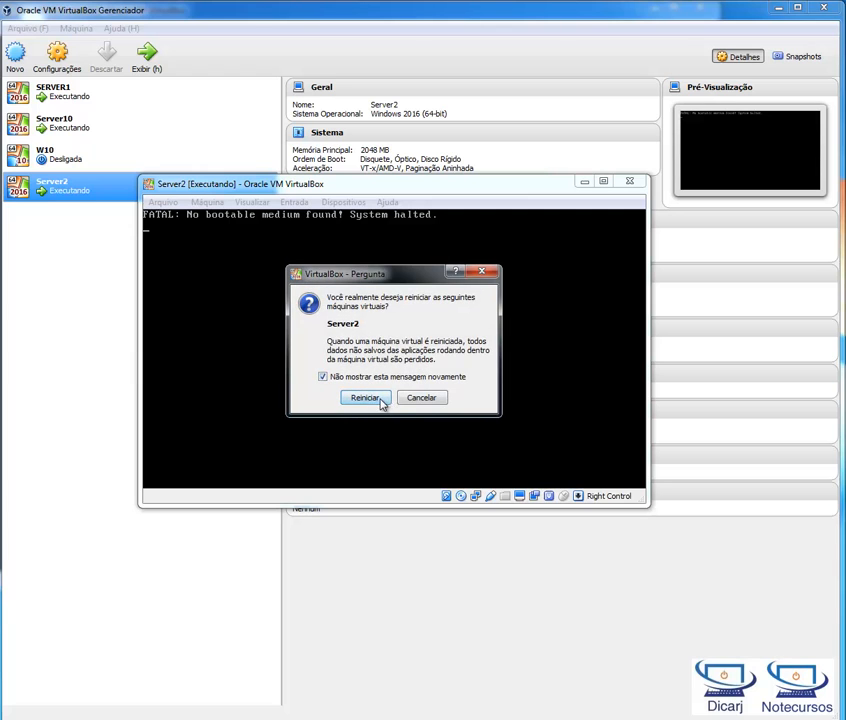
{"action": "left_click", "coordinate": [377, 398]}
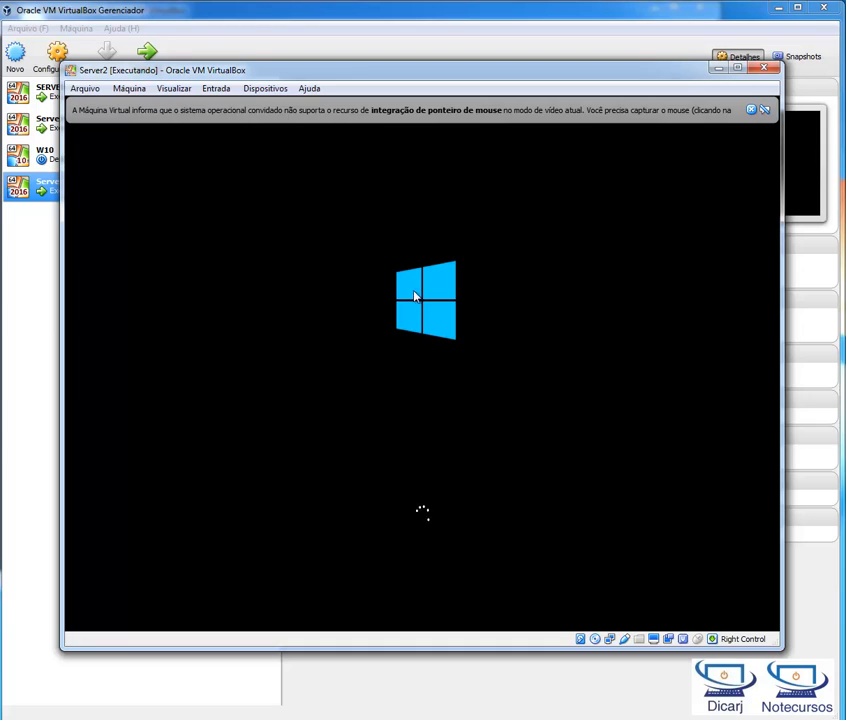
{"action": "left_click", "coordinate": [751, 109]}
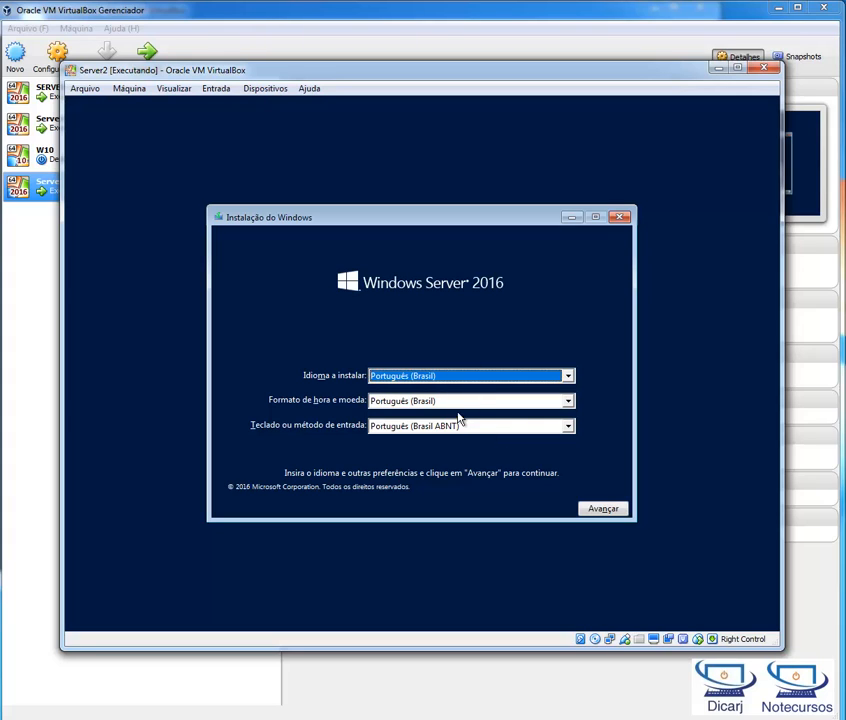
Step: Set the Windows setup keyboard layout to Português (Brasil ABNT2) and start the Windows Server 2016 installation
{"action": "left_click", "coordinate": [459, 426]}
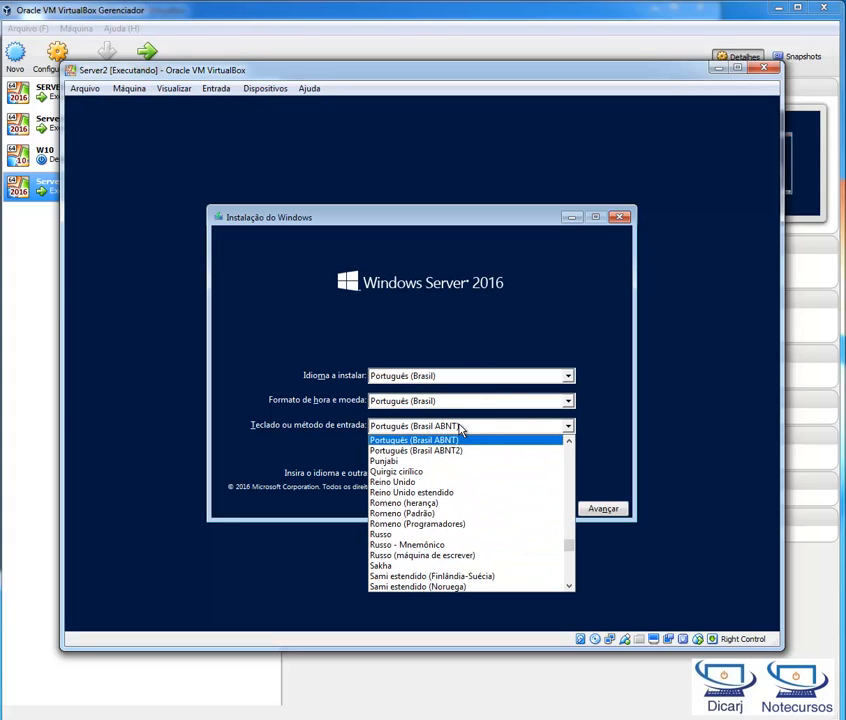
{"action": "left_click", "coordinate": [456, 451]}
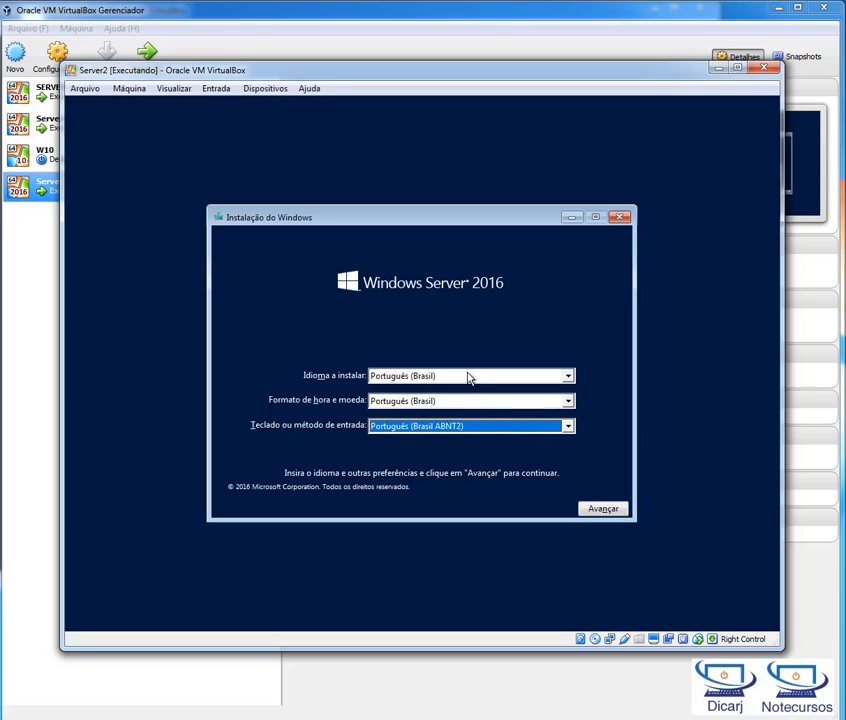
{"action": "left_click", "coordinate": [603, 510]}
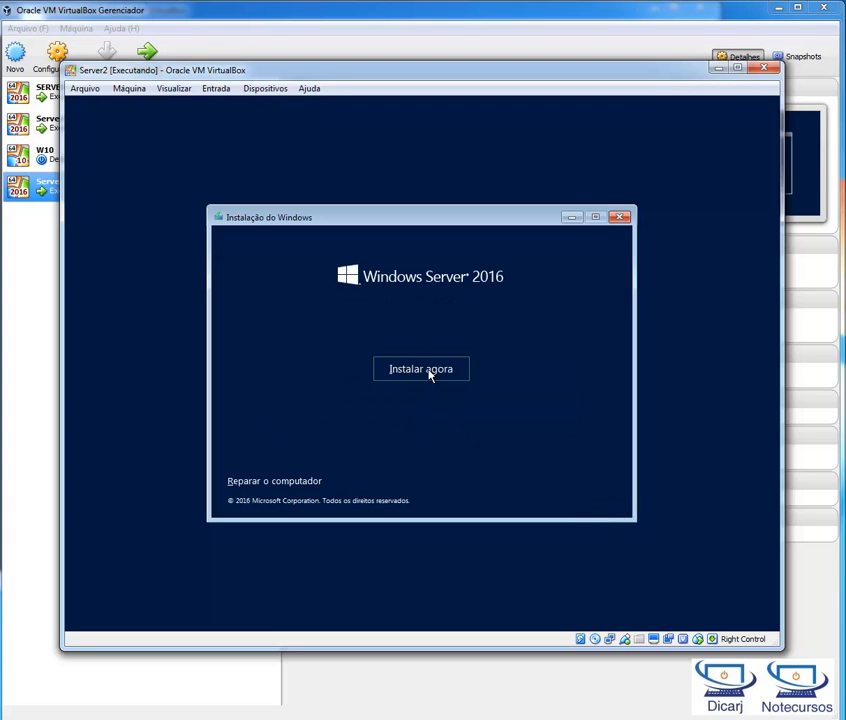
{"action": "left_click", "coordinate": [430, 372]}
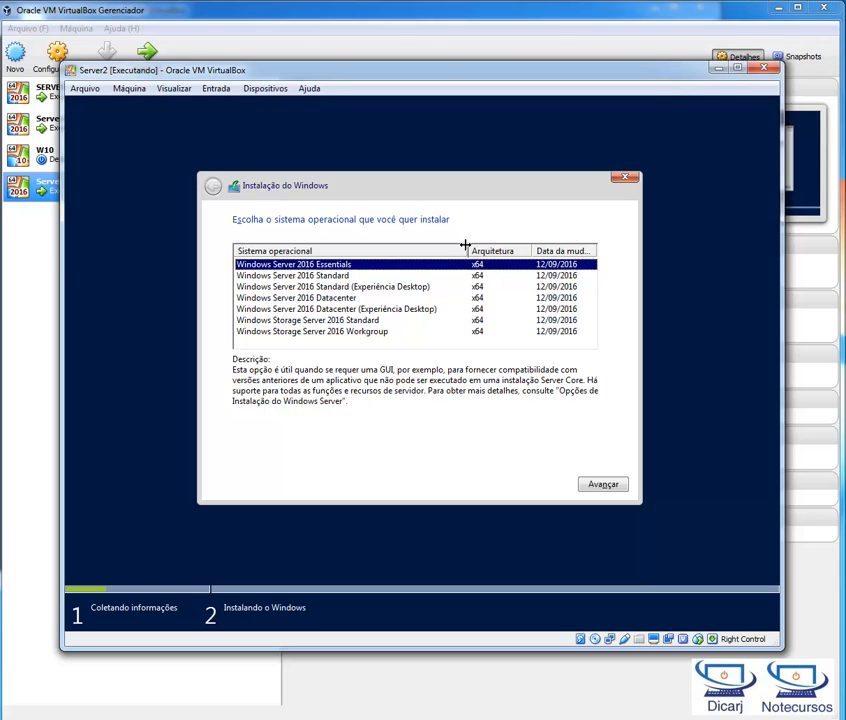
Step: Compare the descriptions of the two Datacenter editions and proceed with Windows Server 2016 Datacenter (Experiência Desktop)
{"action": "left_click_drag", "start_coordinate": [465, 245], "coordinate": [478, 244]}
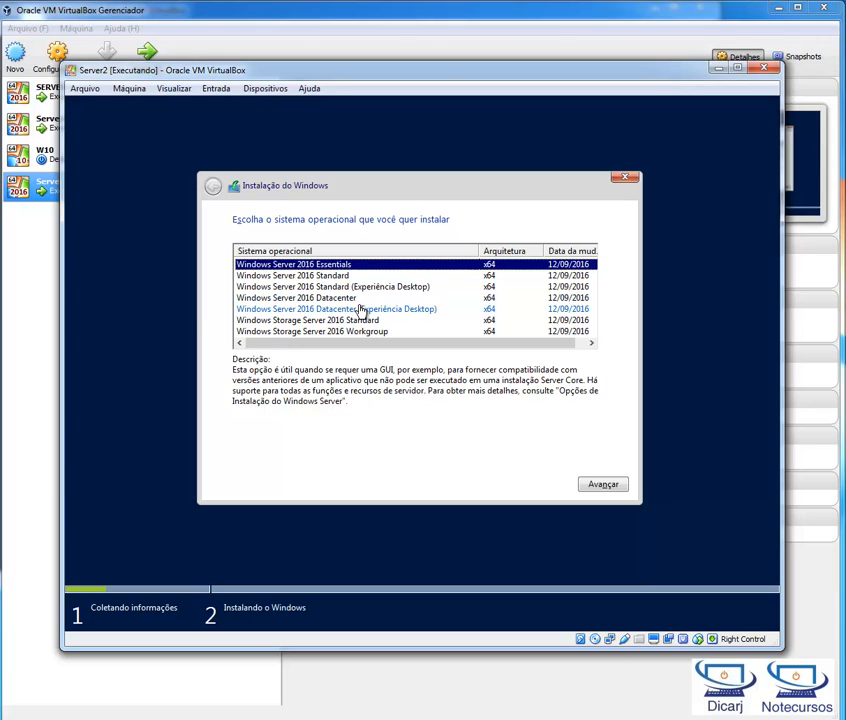
{"action": "left_click", "coordinate": [417, 312]}
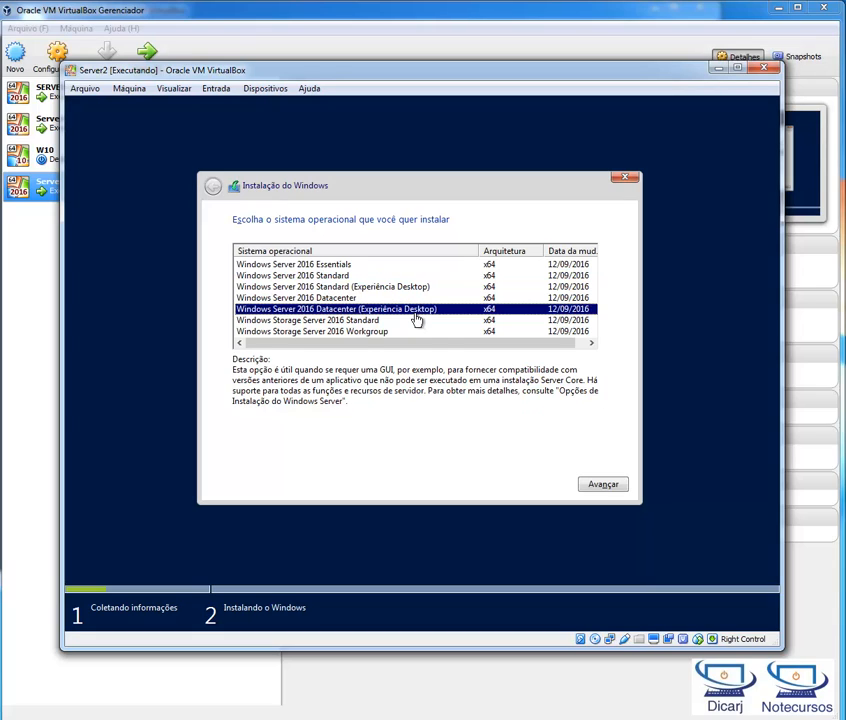
{"action": "left_click", "coordinate": [356, 302]}
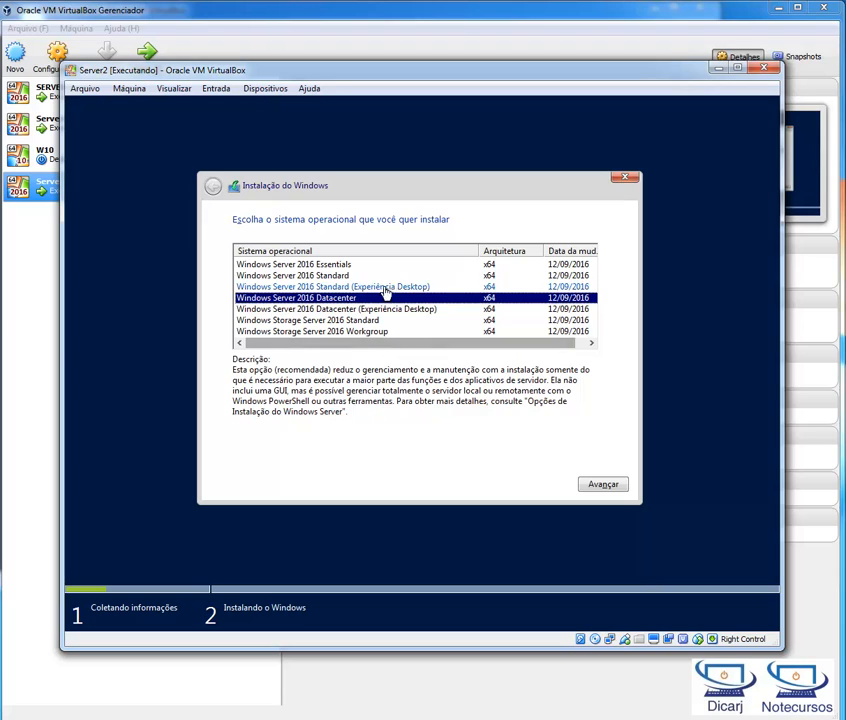
{"action": "left_click", "coordinate": [404, 312]}
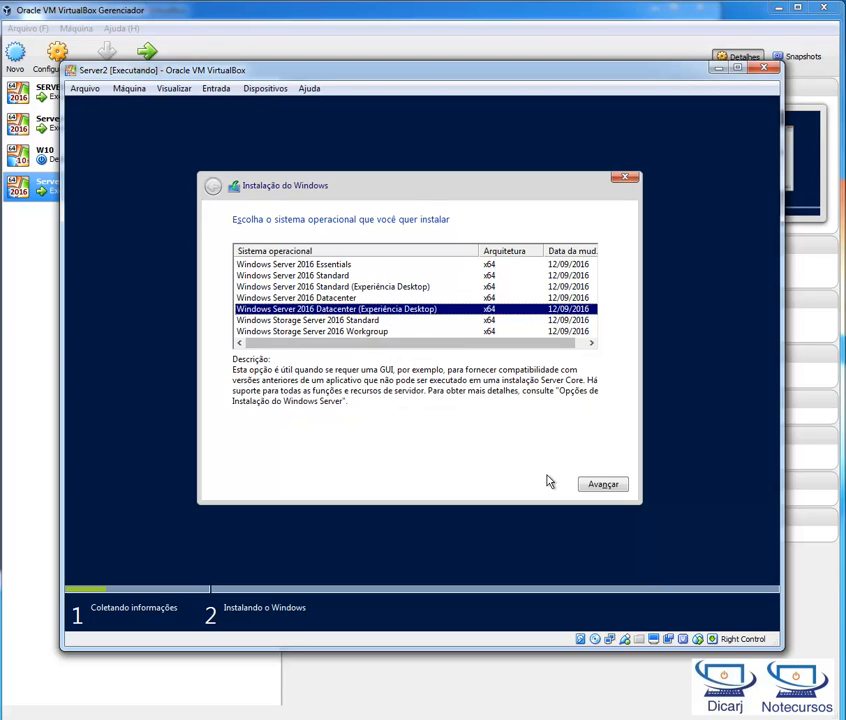
{"action": "left_click", "coordinate": [612, 486]}
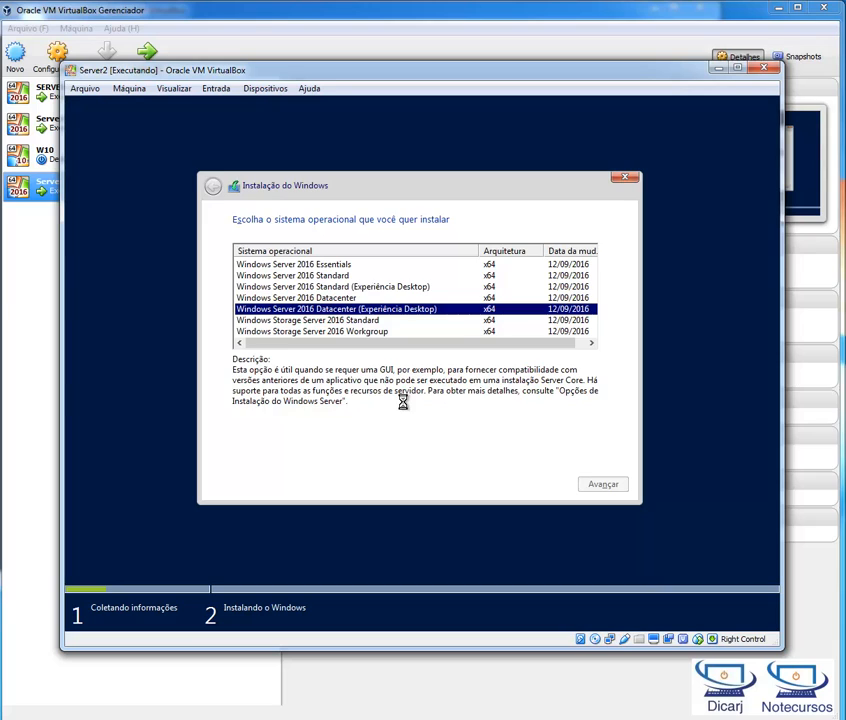
Step: Accept the license terms and start a custom Windows installation on the unallocated space of Unidade 0
{"action": "left_click", "coordinate": [321, 459]}
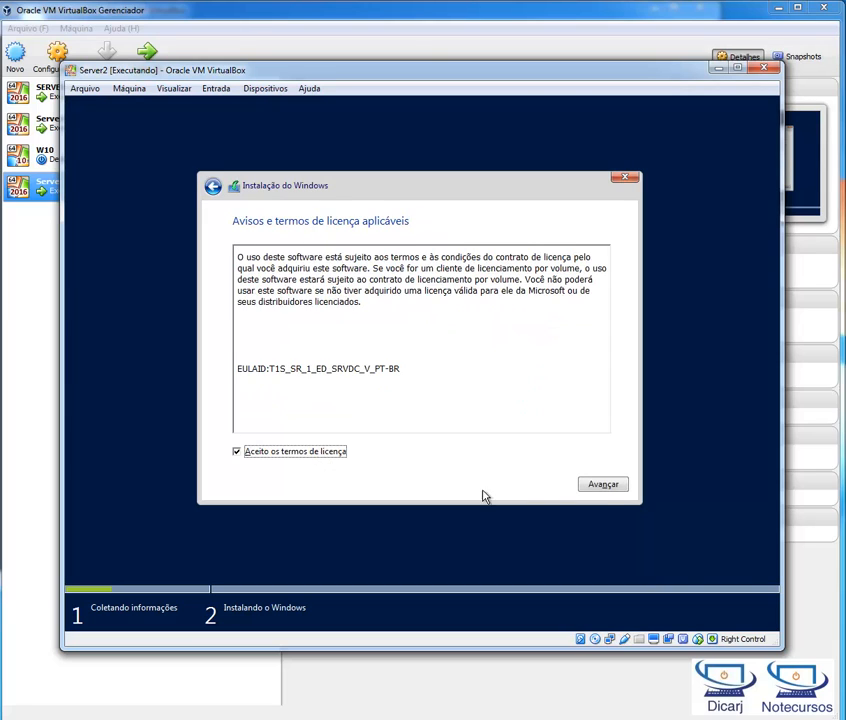
{"action": "left_click", "coordinate": [601, 484]}
{"action": "left_click", "coordinate": [408, 370]}
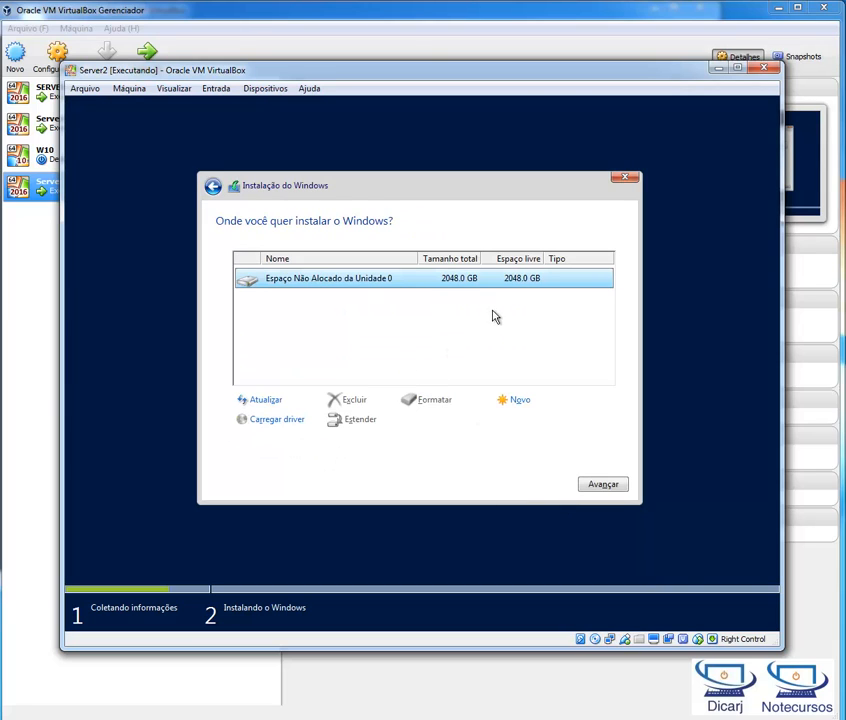
{"action": "left_click", "coordinate": [605, 485]}
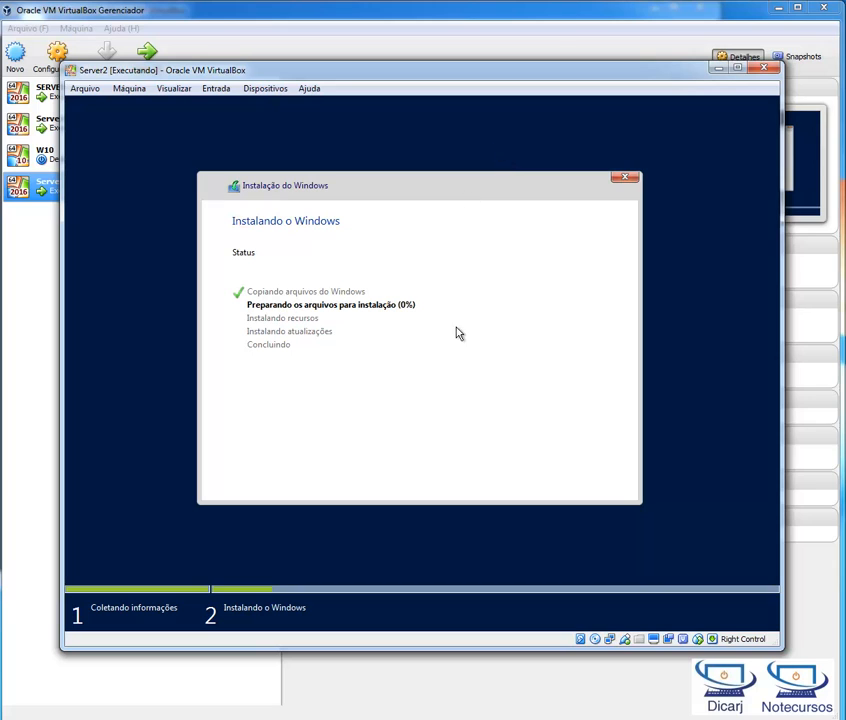
Step: Minimize Server2 while it installs, and sign in to the running SERVER1 machine with the administrator account password
{"action": "left_click", "coordinate": [716, 70]}
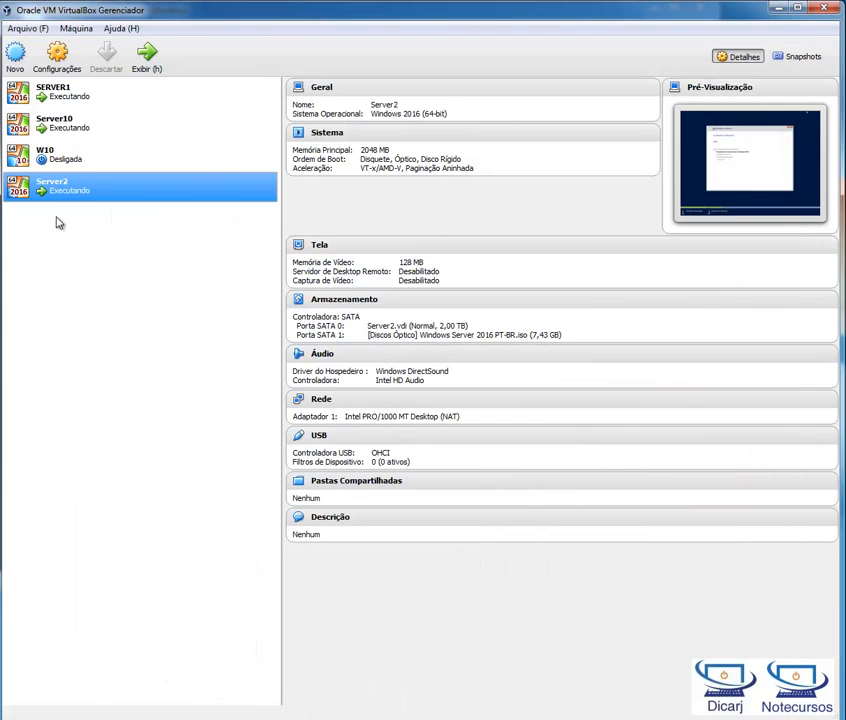
{"action": "double_click", "coordinate": [53, 100]}
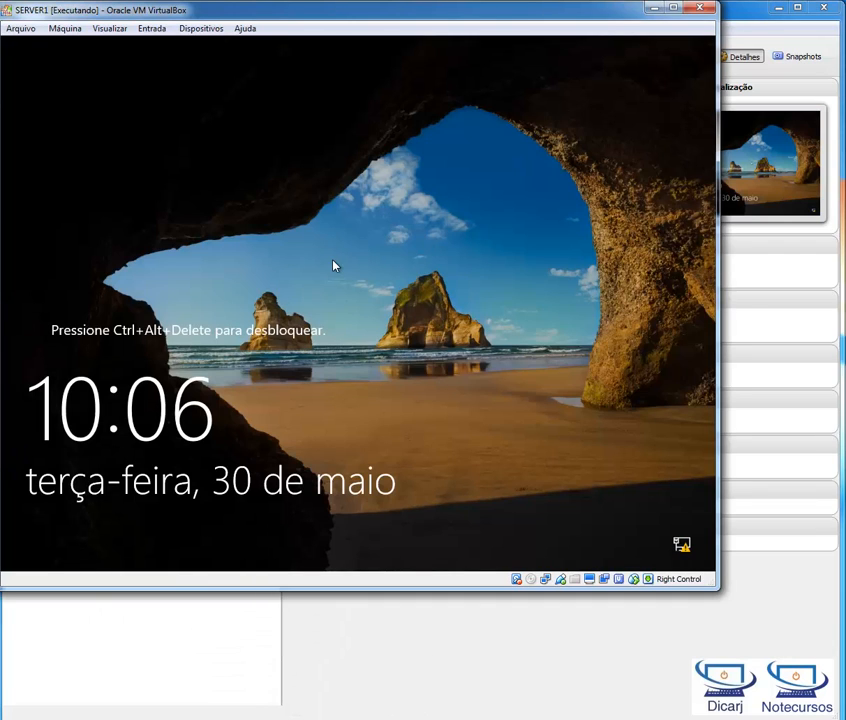
{"action": "key", "text": "ctrl+Delete"}
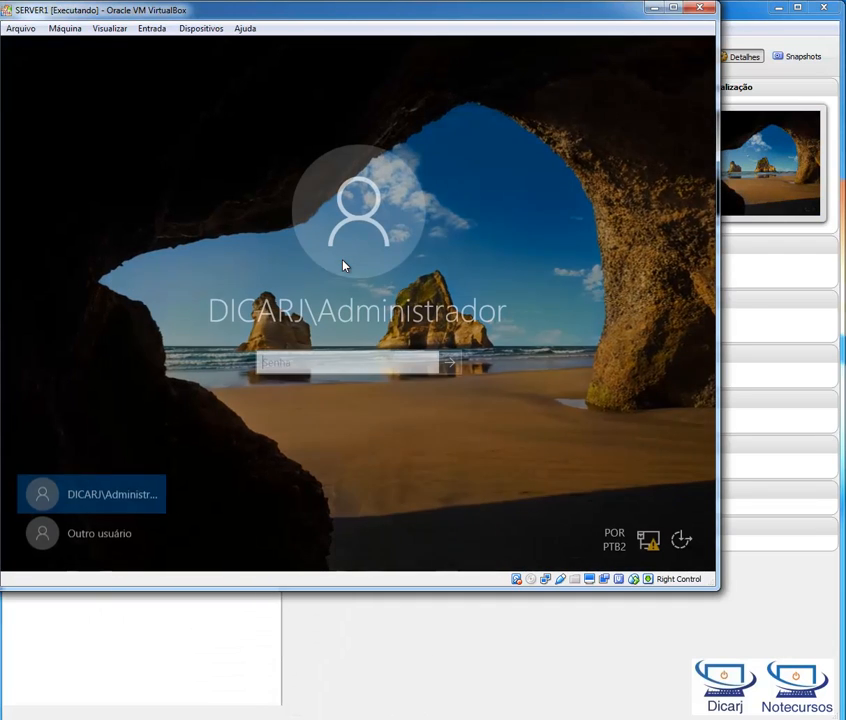
{"action": "type", "text": "••••"}
{"action": "key", "text": "Return"}
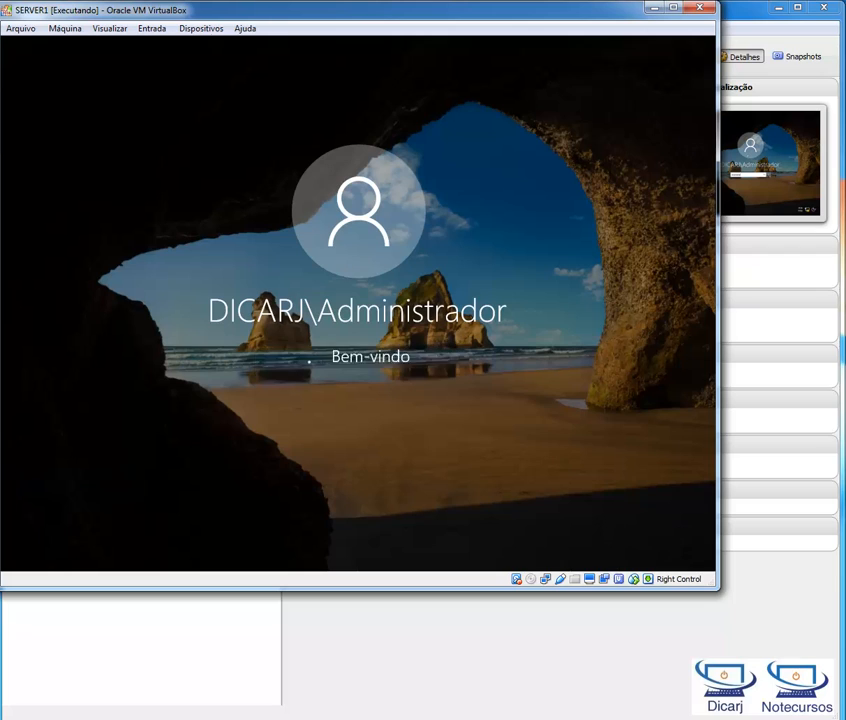
{"action": "left_click_drag", "start_coordinate": [491, 15], "coordinate": [589, 104]}
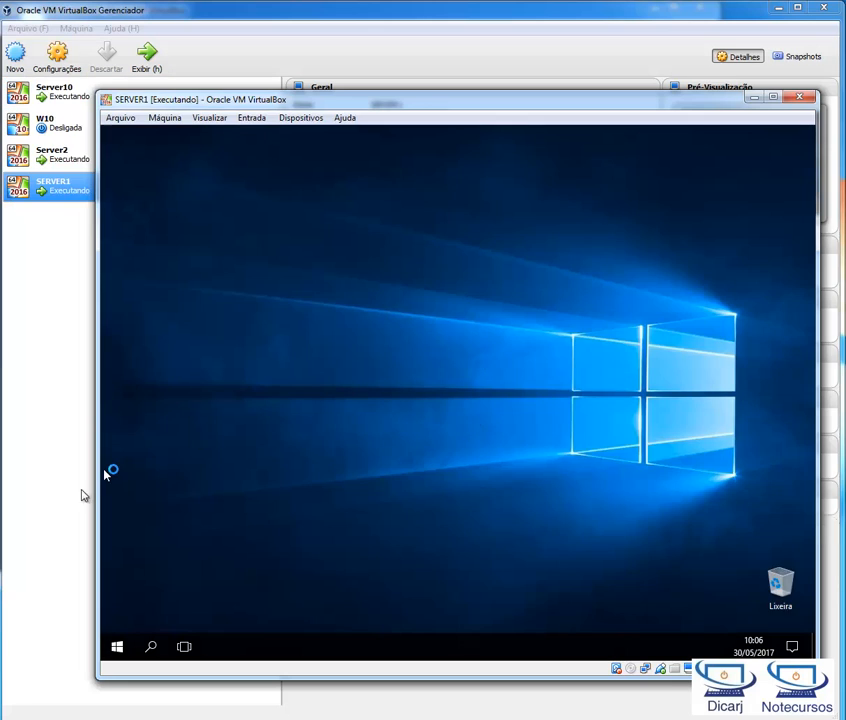
Step: Return to the VirtualBox manager and compare the details and network adapters of Server10, W10, Server2 and SERVER1
{"action": "left_click", "coordinate": [43, 468]}
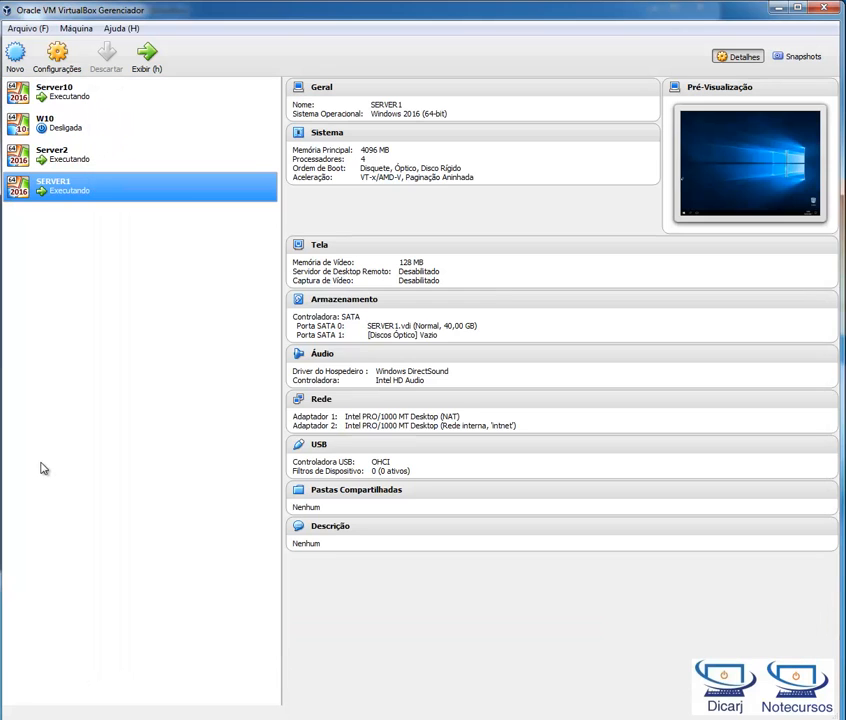
{"action": "left_click", "coordinate": [112, 168]}
{"action": "left_click", "coordinate": [92, 120]}
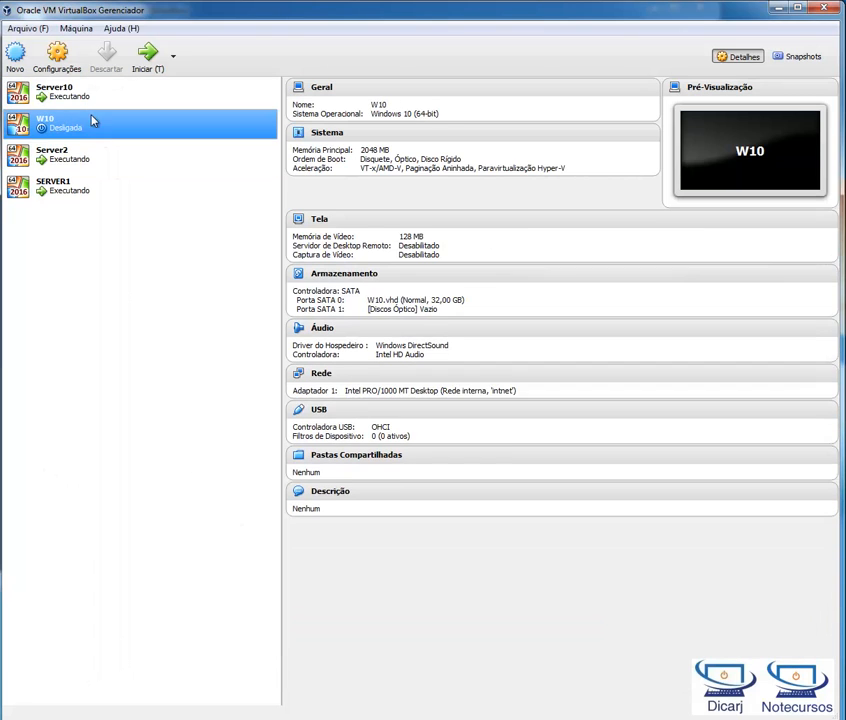
{"action": "left_click", "coordinate": [96, 94]}
{"action": "left_click", "coordinate": [91, 125]}
{"action": "left_click", "coordinate": [96, 156]}
{"action": "left_click", "coordinate": [95, 188]}
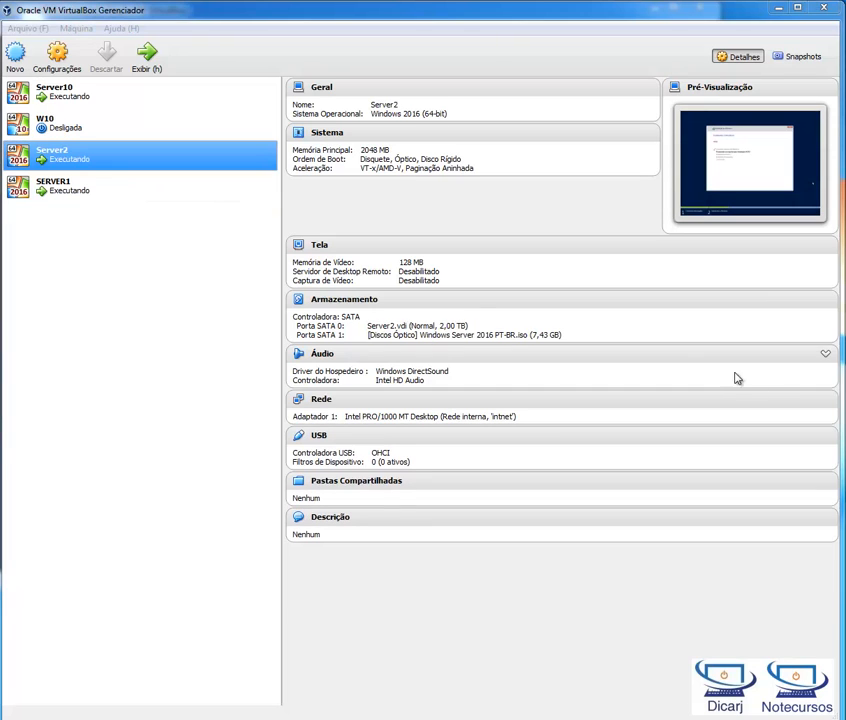
Step: In Server2's network settings, try NAT for Adaptador 1, set it back to Rede Interna with the name intnet, and save
{"action": "right_click", "coordinate": [73, 161]}
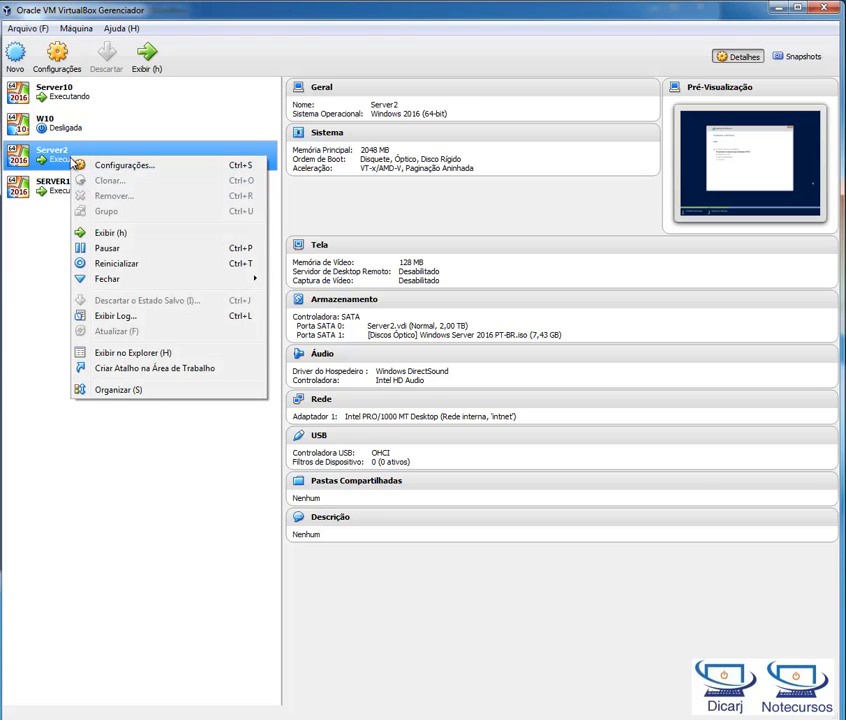
{"action": "left_click", "coordinate": [102, 167]}
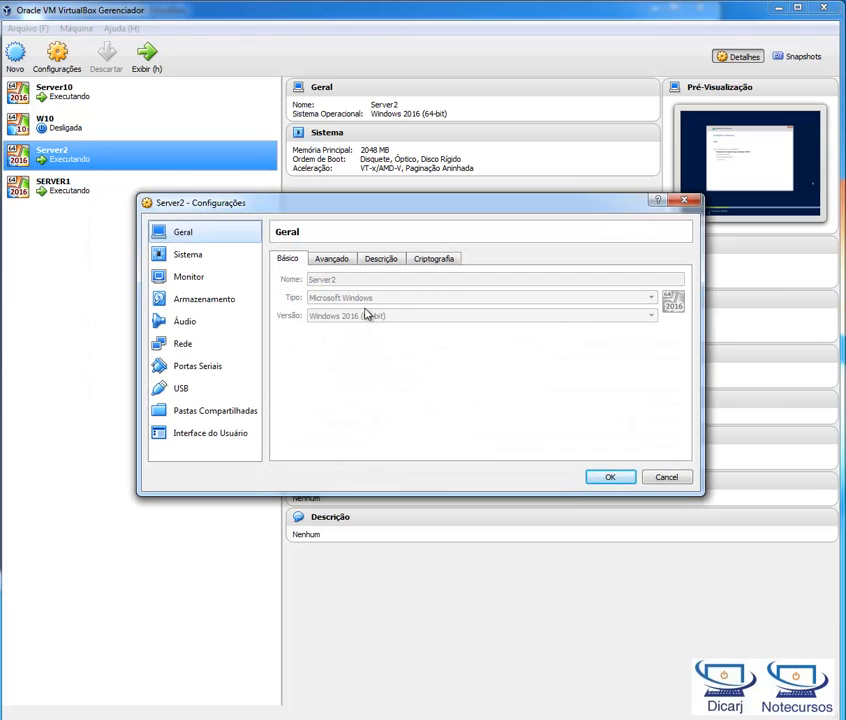
{"action": "left_click", "coordinate": [208, 348]}
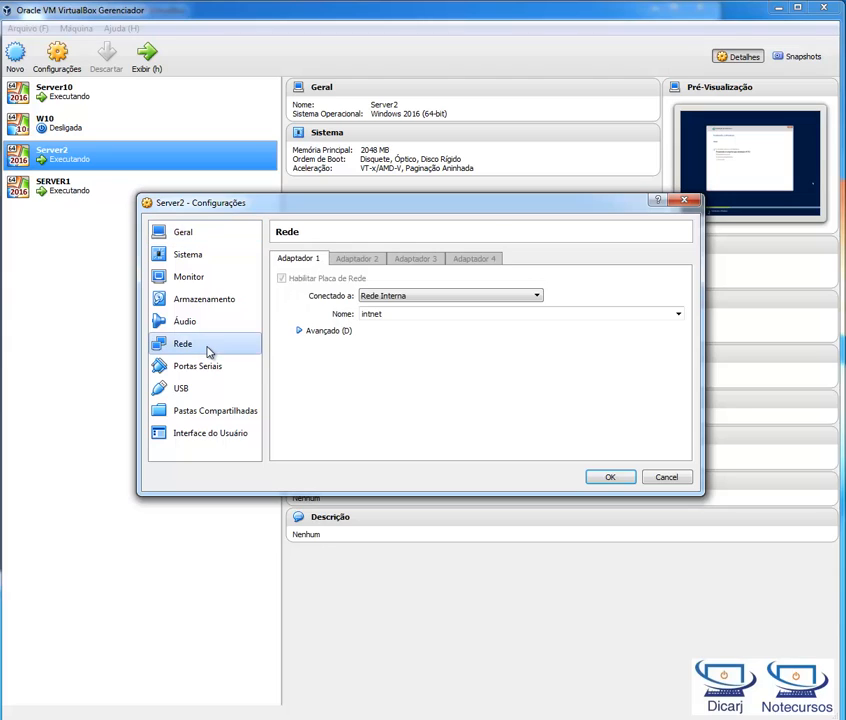
{"action": "left_click", "coordinate": [432, 298]}
{"action": "left_click", "coordinate": [432, 298]}
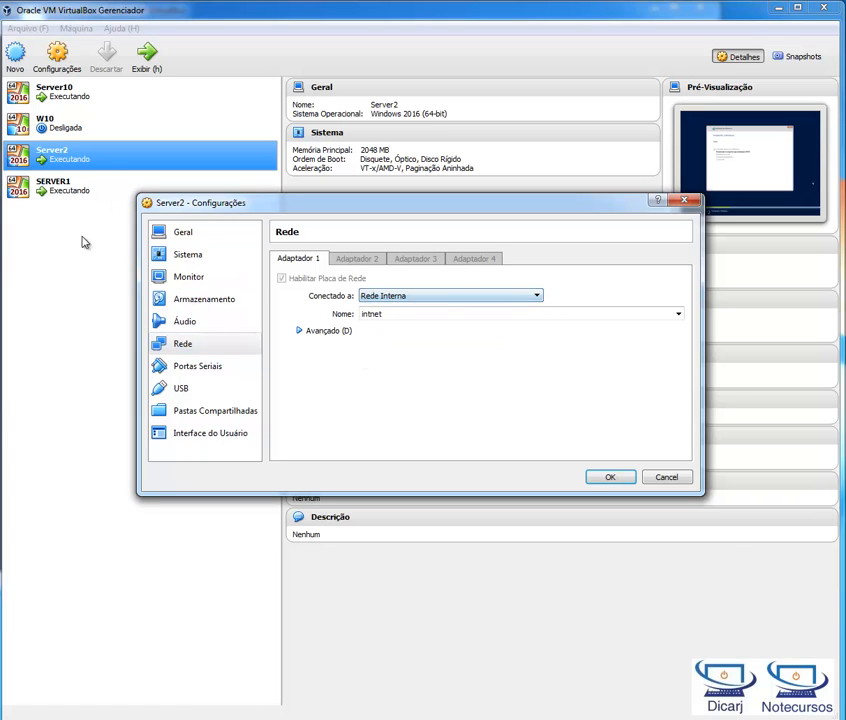
{"action": "left_click", "coordinate": [432, 296]}
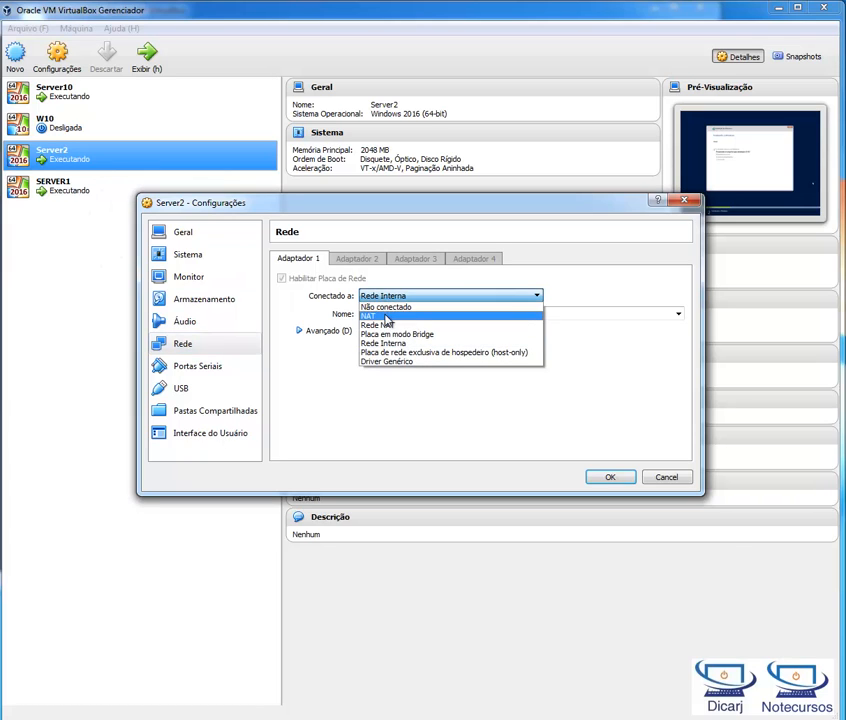
{"action": "left_click", "coordinate": [432, 316]}
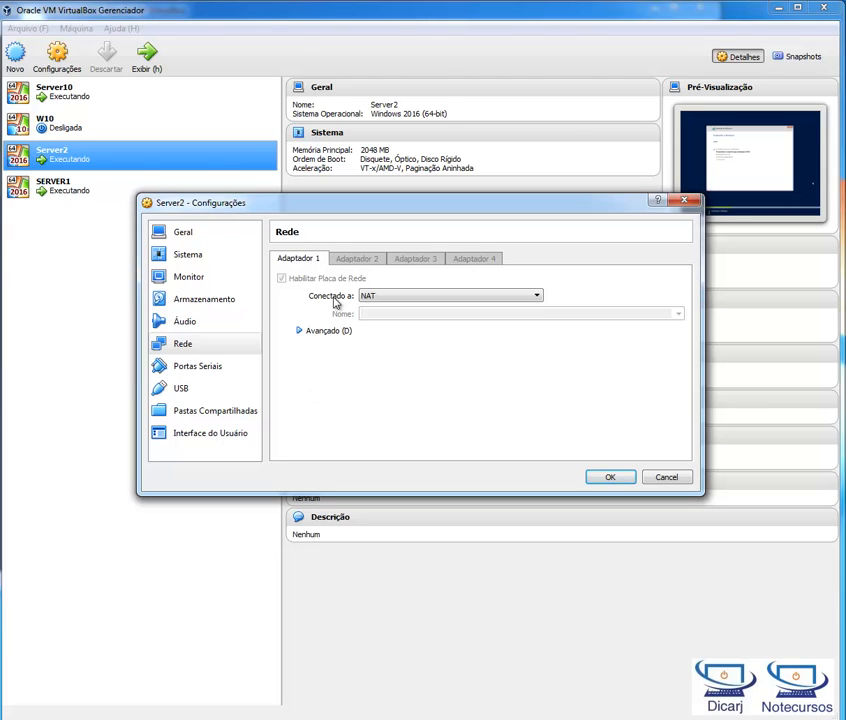
{"action": "left_click", "coordinate": [389, 300]}
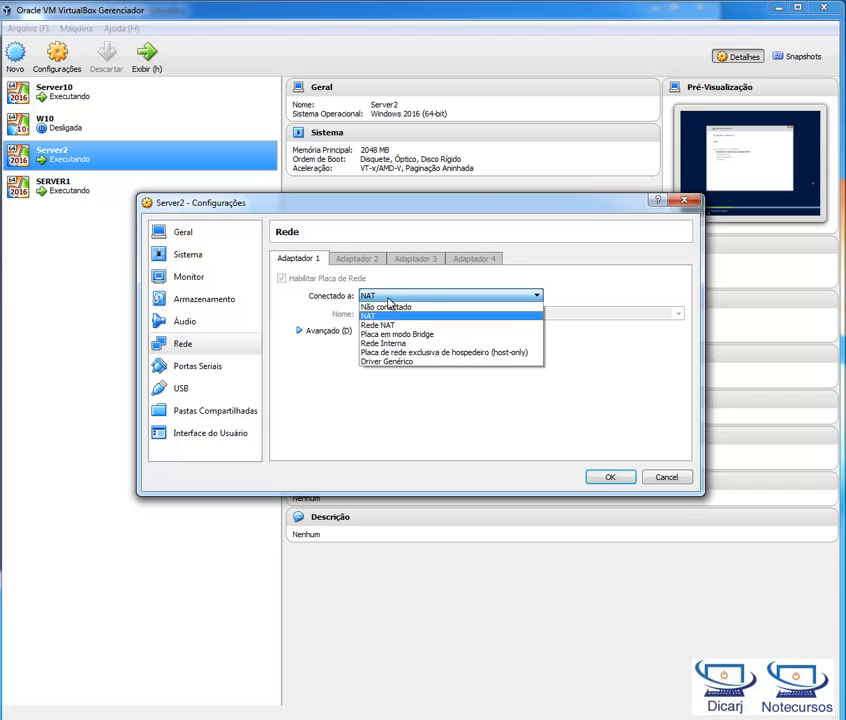
{"action": "left_click", "coordinate": [428, 344]}
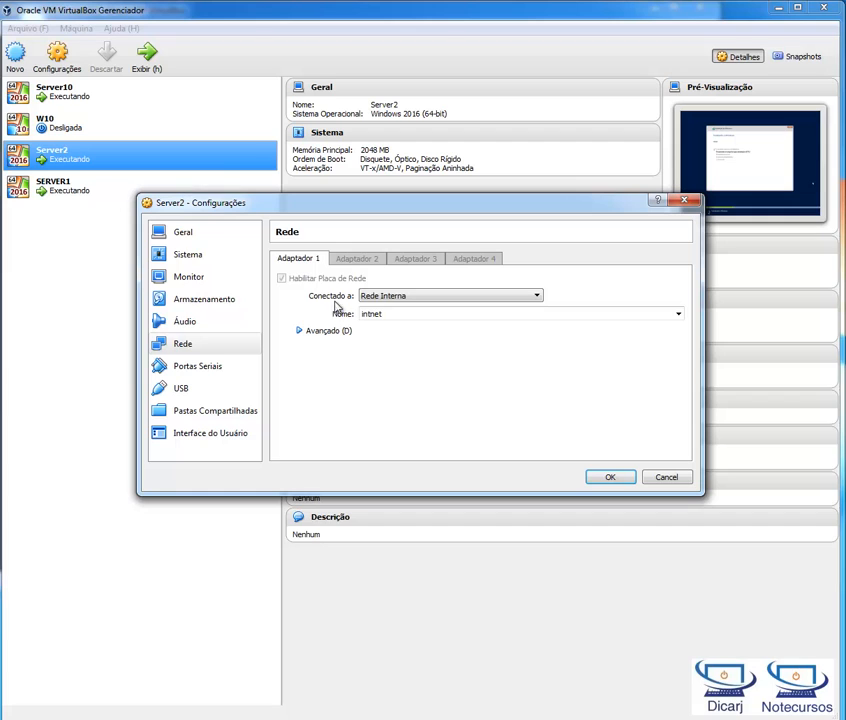
{"action": "left_click", "coordinate": [606, 475]}
Step: Examine SERVER1's network settings, comparing the connection types of Adaptador 1 and Adaptador 2, and close them without saving
{"action": "left_click", "coordinate": [86, 101]}
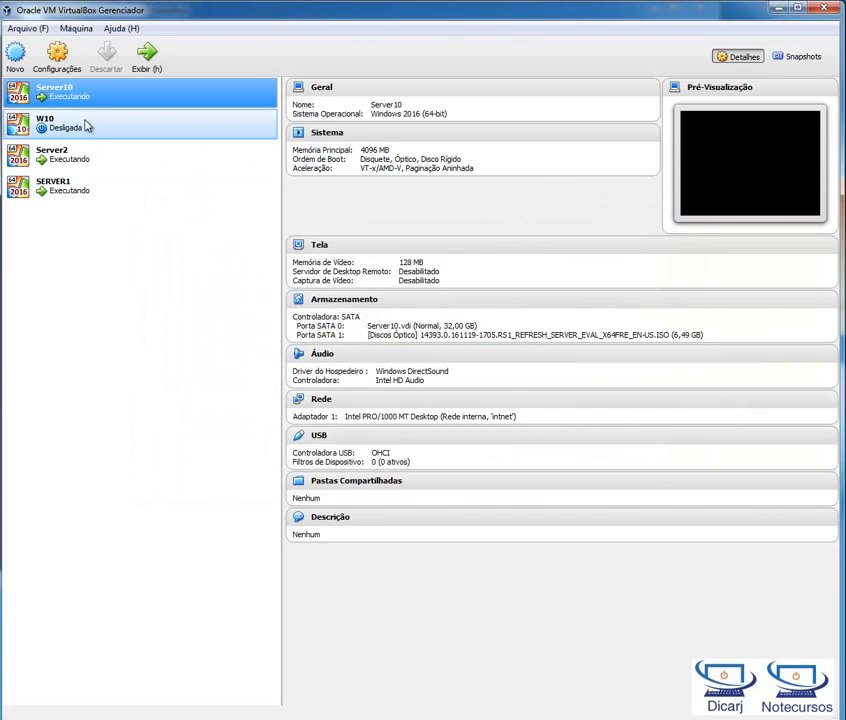
{"action": "left_click", "coordinate": [76, 192]}
{"action": "right_click", "coordinate": [104, 197]}
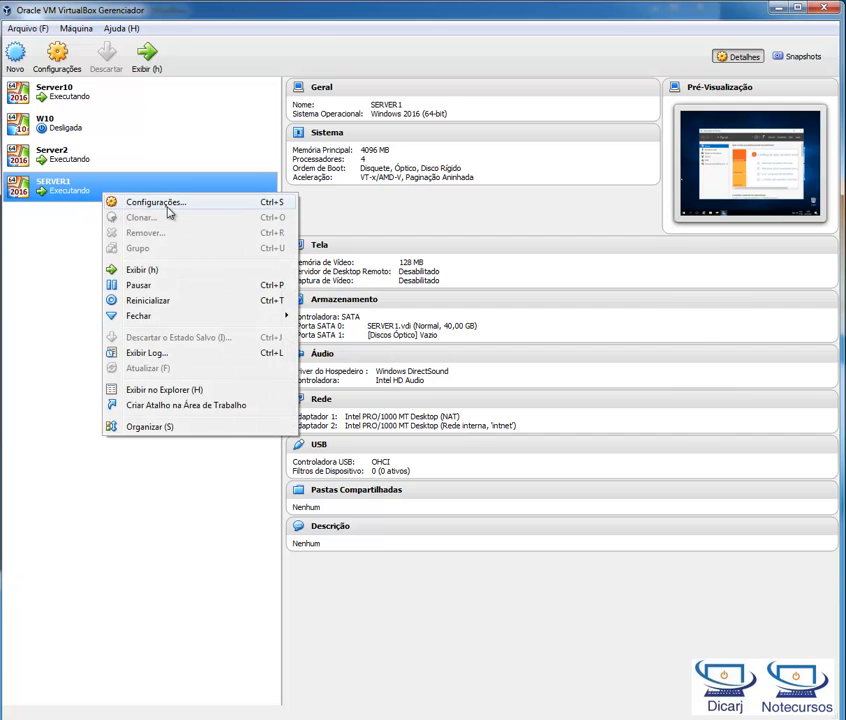
{"action": "left_click", "coordinate": [170, 208]}
{"action": "left_click", "coordinate": [196, 344]}
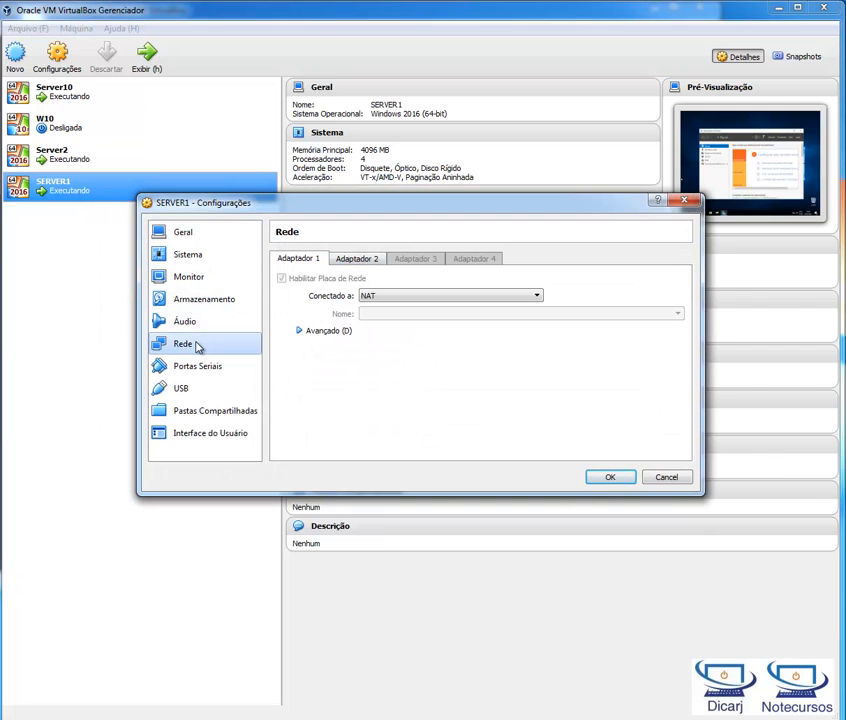
{"action": "left_click", "coordinate": [357, 260]}
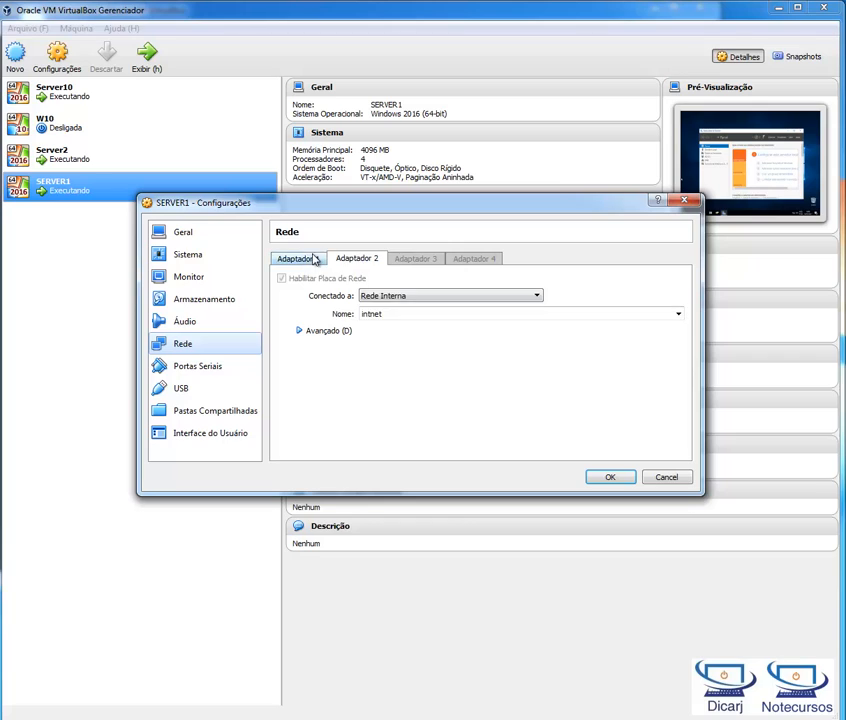
{"action": "left_click", "coordinate": [314, 260]}
{"action": "left_click", "coordinate": [348, 262]}
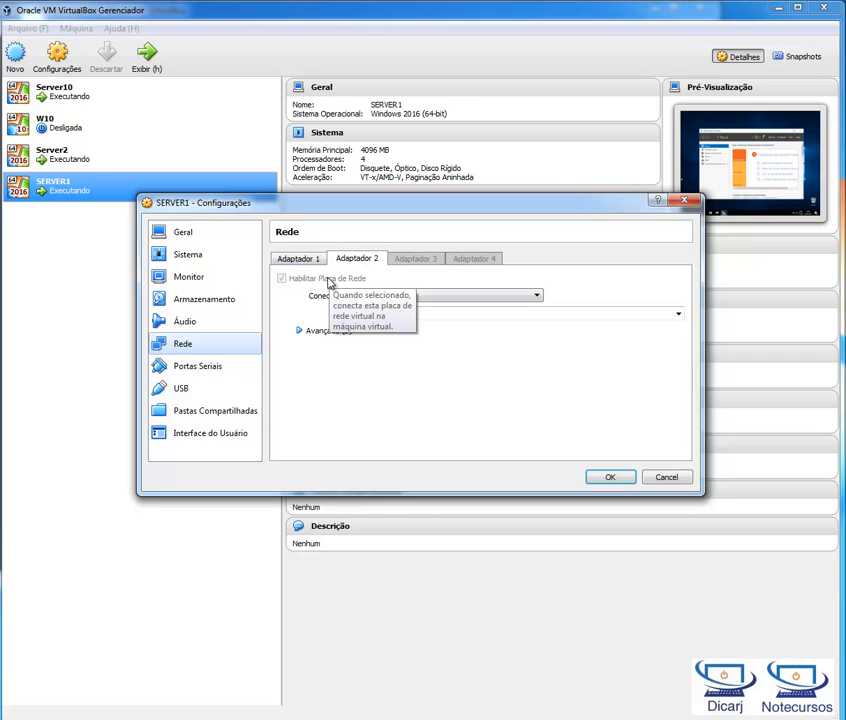
{"action": "left_click", "coordinate": [298, 259]}
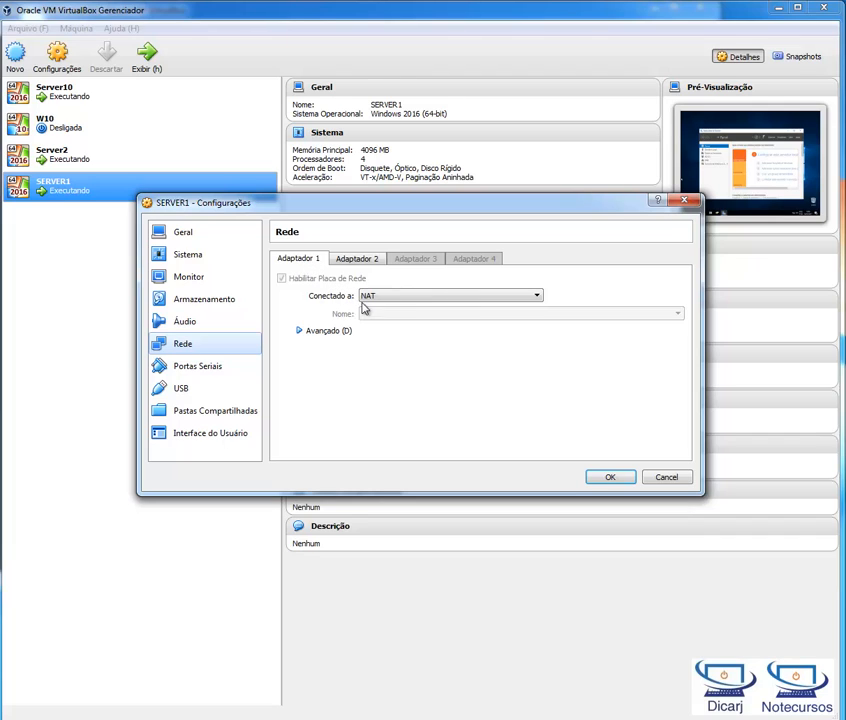
{"action": "left_click", "coordinate": [360, 259]}
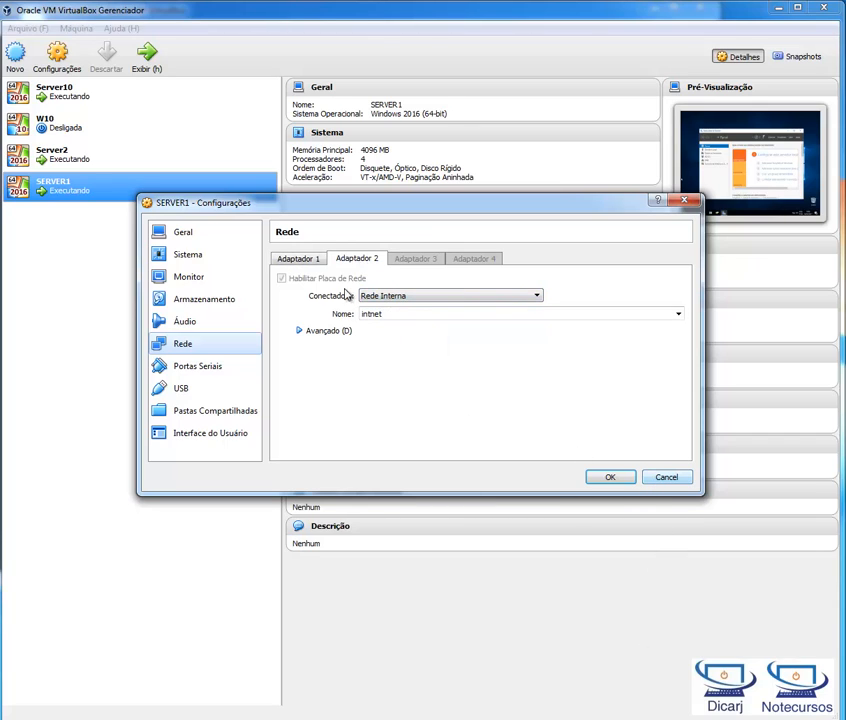
{"action": "left_click", "coordinate": [313, 262]}
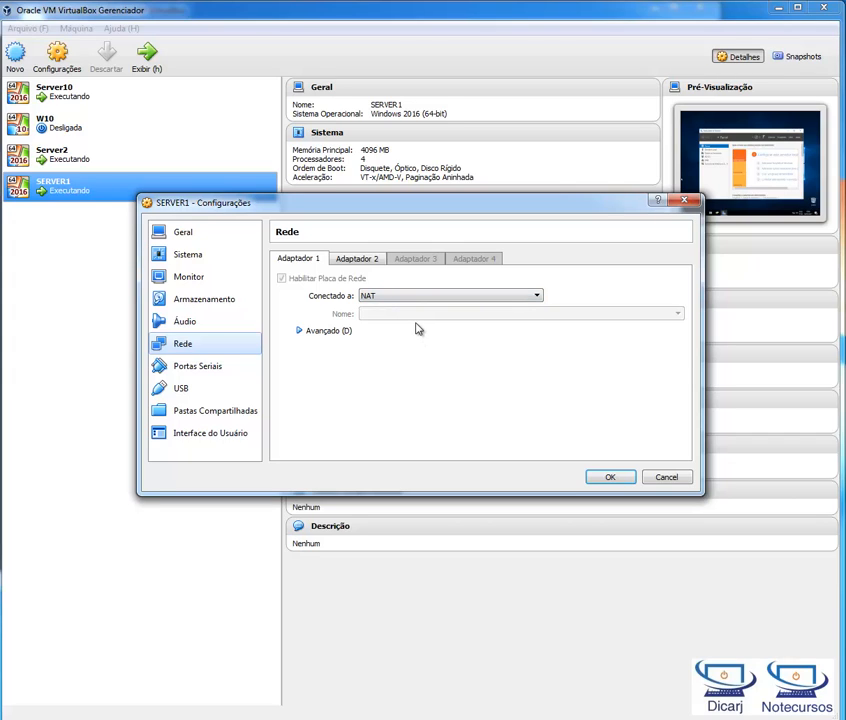
{"action": "left_click", "coordinate": [362, 258]}
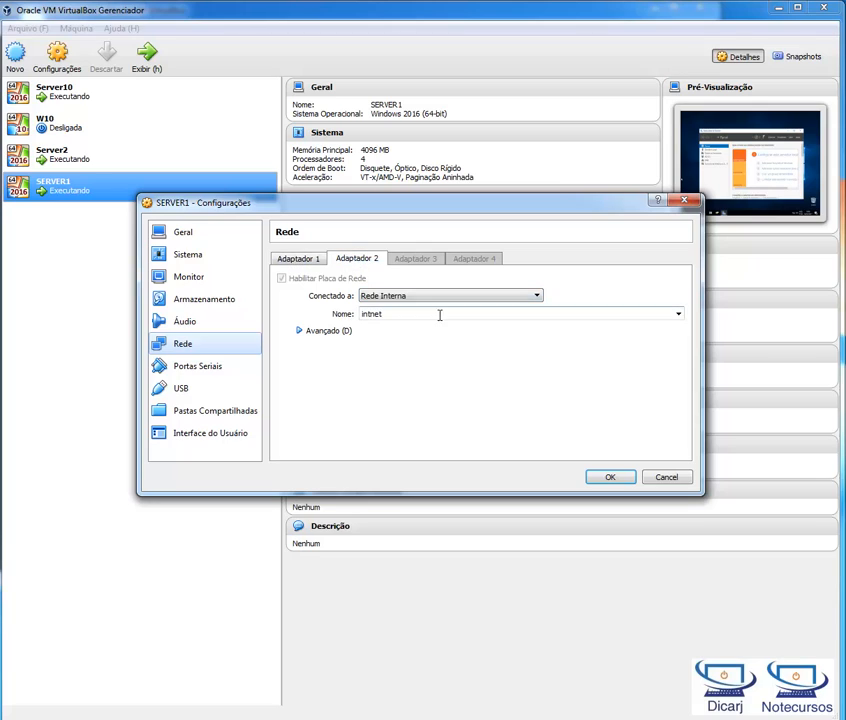
{"action": "mouse_move", "coordinate": [434, 313]}
{"action": "left_click", "coordinate": [660, 484]}
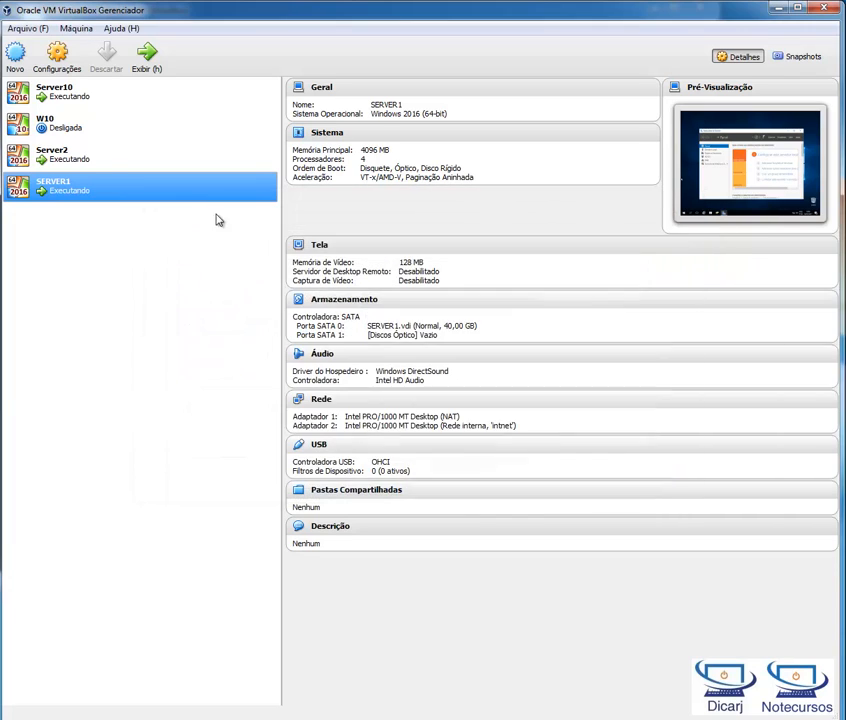
Step: Open the network settings of the W10 machine and examine the configuration of its four adapters
{"action": "left_click", "coordinate": [87, 132]}
{"action": "right_click", "coordinate": [87, 133]}
{"action": "left_click", "coordinate": [139, 138]}
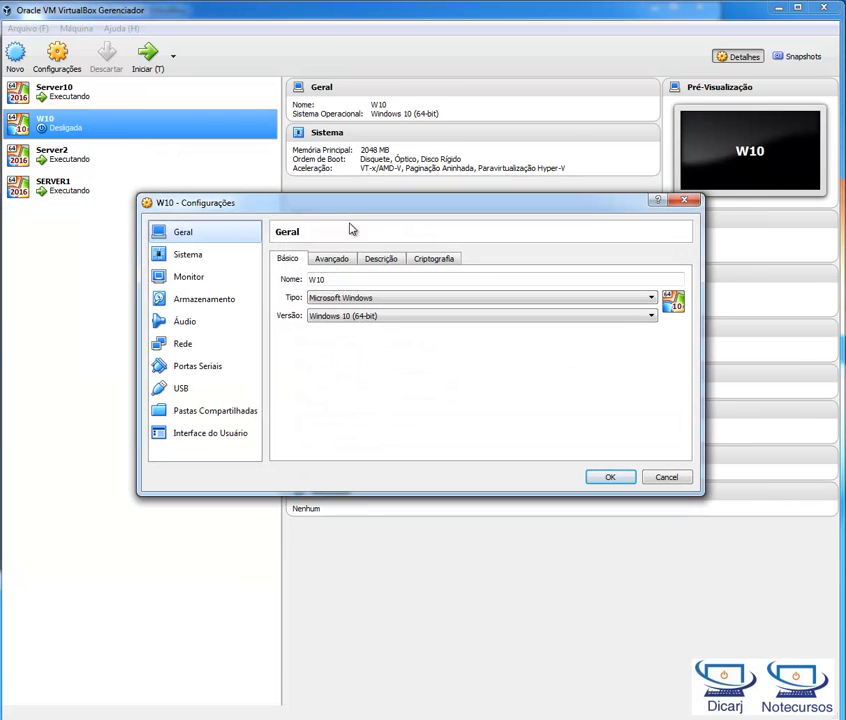
{"action": "left_click", "coordinate": [192, 347]}
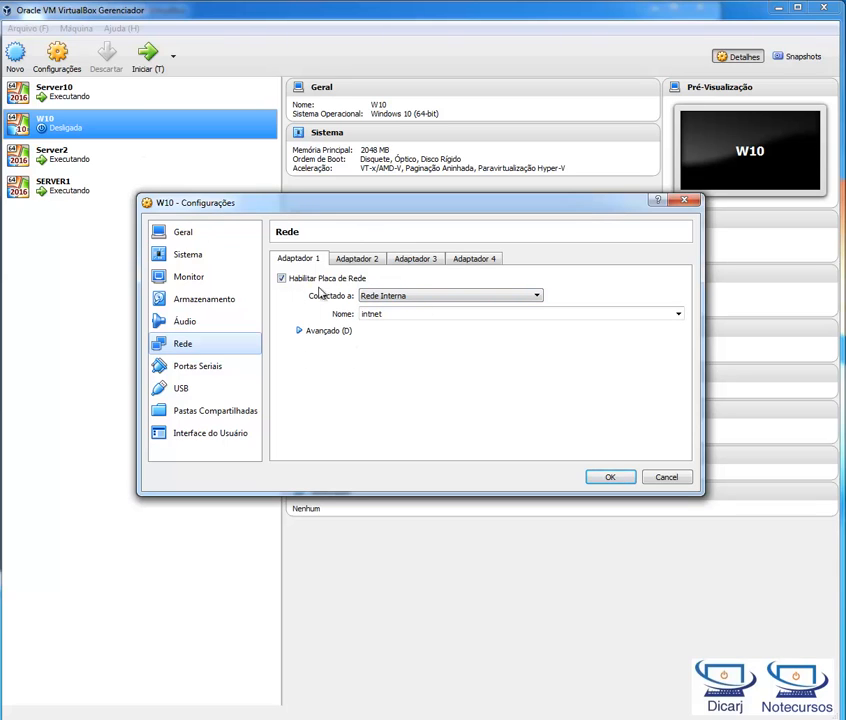
{"action": "left_click", "coordinate": [398, 297]}
{"action": "left_click", "coordinate": [399, 298]}
{"action": "left_click", "coordinate": [354, 260]}
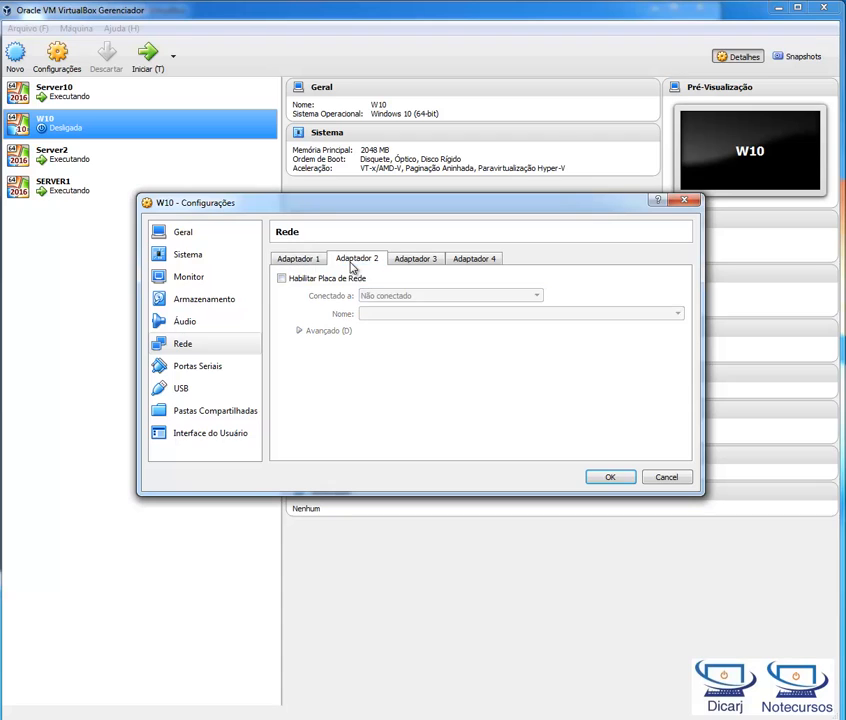
{"action": "left_click", "coordinate": [430, 264]}
{"action": "left_click", "coordinate": [466, 262]}
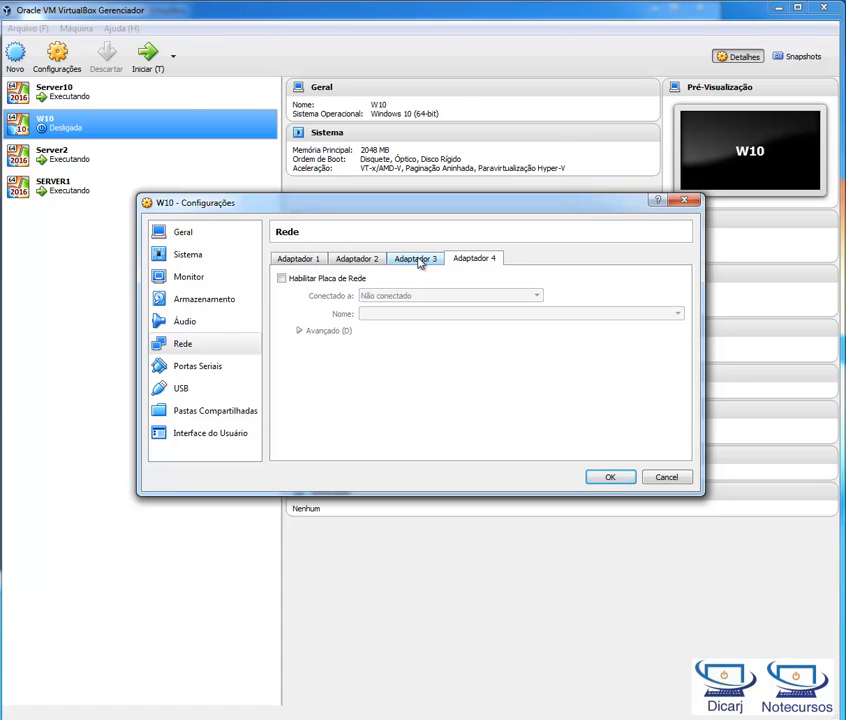
{"action": "left_click", "coordinate": [419, 262]}
{"action": "left_click", "coordinate": [345, 262]}
{"action": "left_click", "coordinate": [310, 257]}
Step: Try enabling W10's Adaptador 2 with a NAT connection, disable it again, and discard the settings changes
{"action": "left_click", "coordinate": [372, 260]}
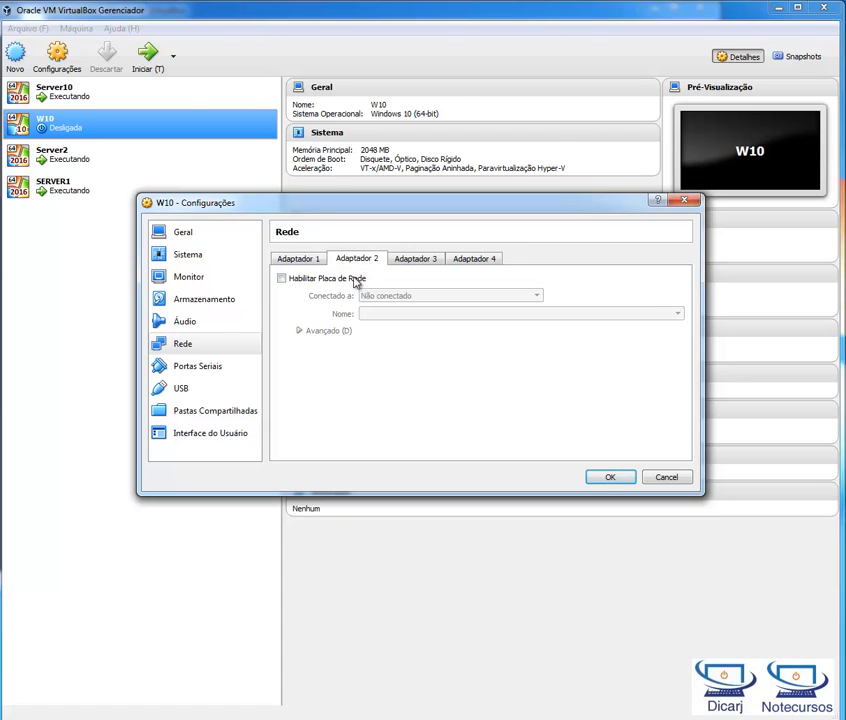
{"action": "left_click", "coordinate": [342, 278]}
{"action": "left_click", "coordinate": [391, 296]}
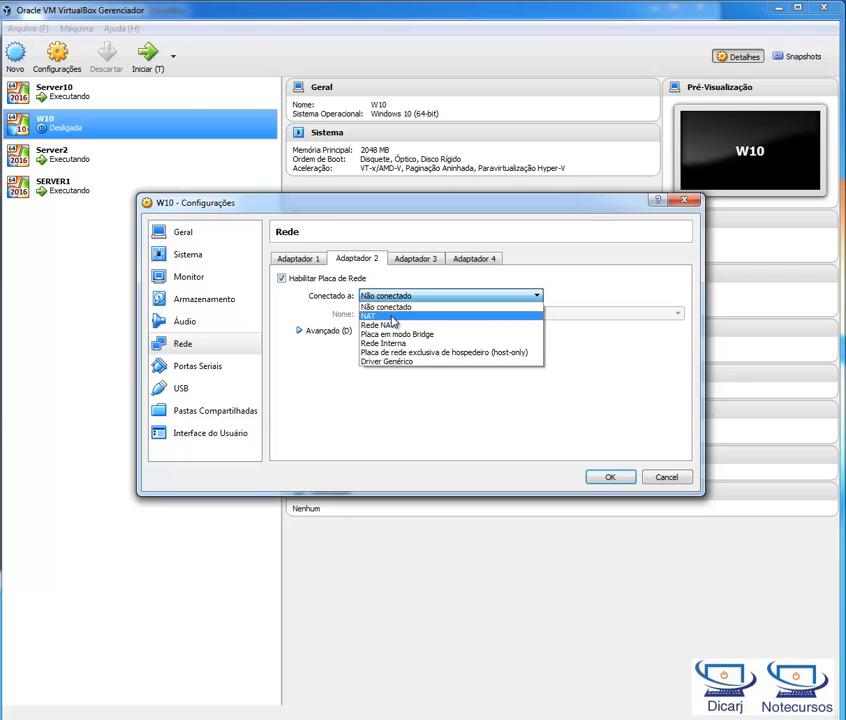
{"action": "left_click", "coordinate": [390, 309]}
{"action": "left_click", "coordinate": [318, 279]}
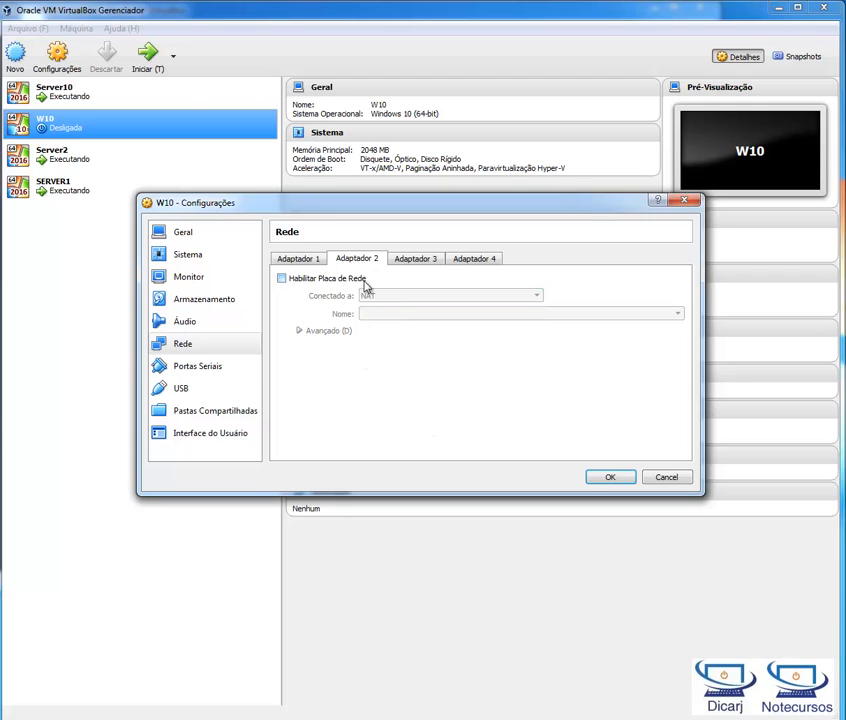
{"action": "left_click", "coordinate": [312, 258]}
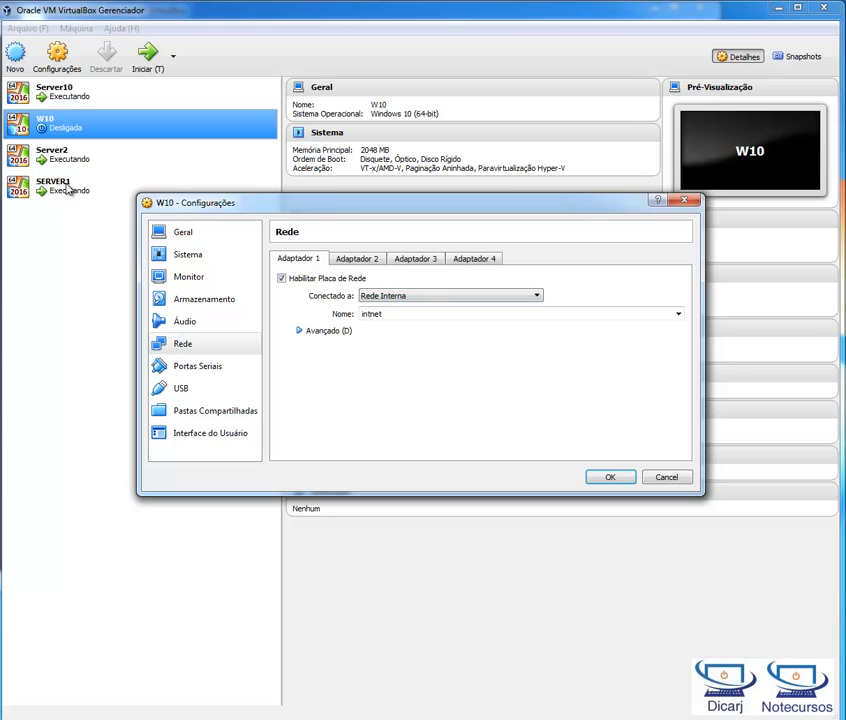
{"action": "left_click", "coordinate": [684, 481]}
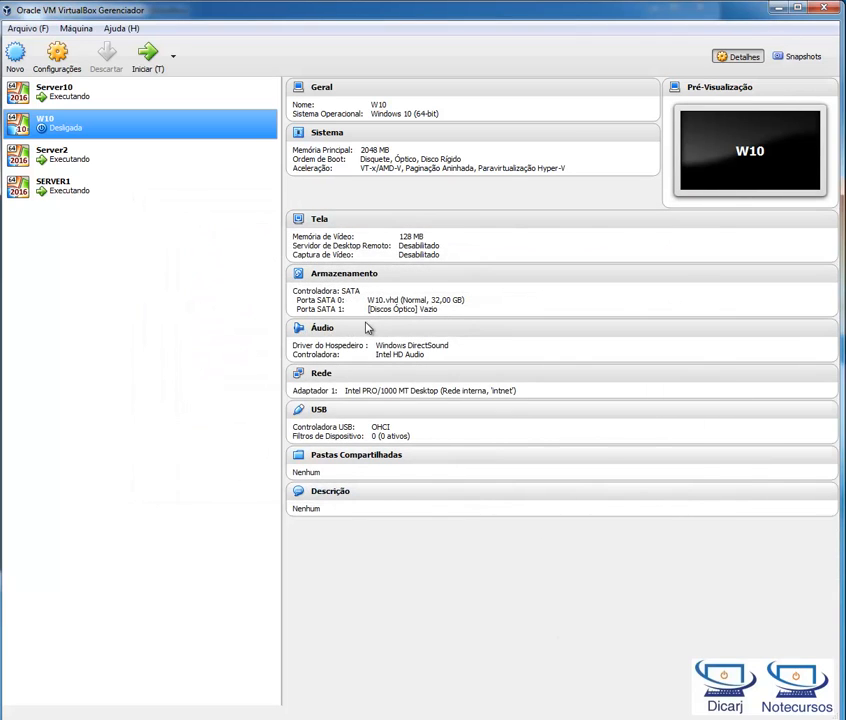
Step: Bring up the running Server2 machine and restart it immediately to continue the Windows installation
{"action": "double_click", "coordinate": [89, 170]}
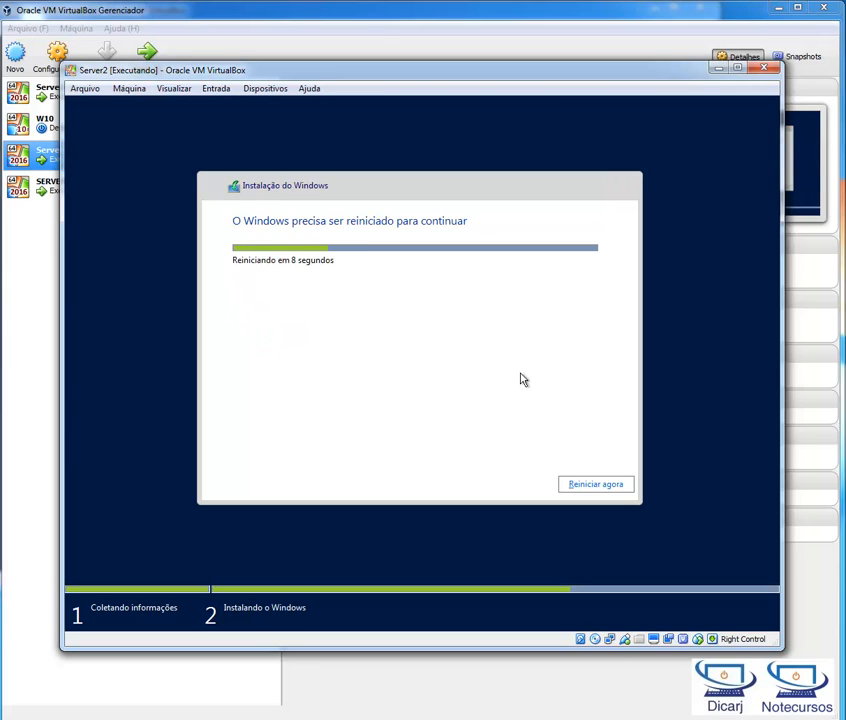
{"action": "left_click", "coordinate": [596, 486]}
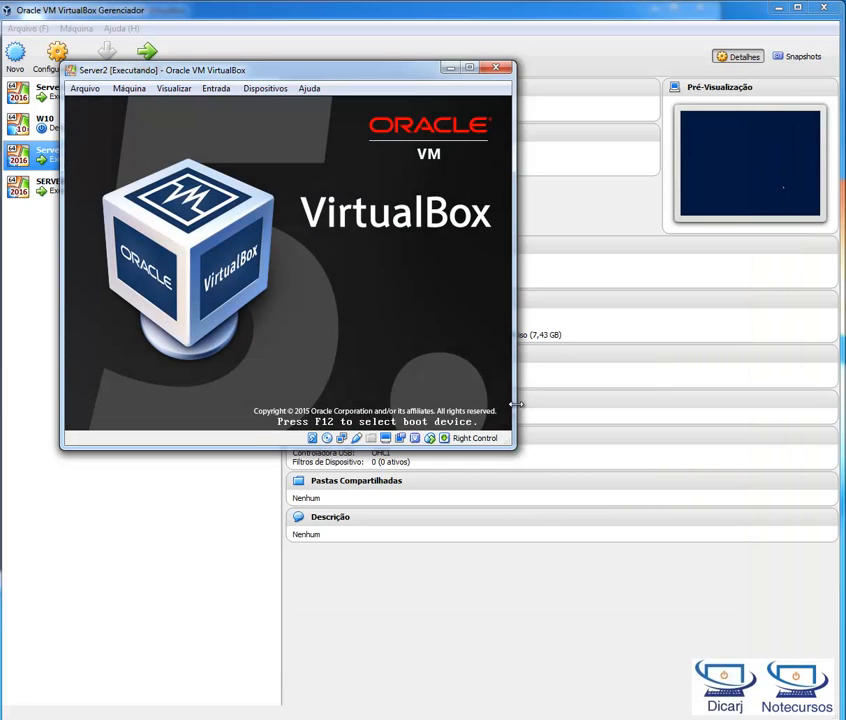